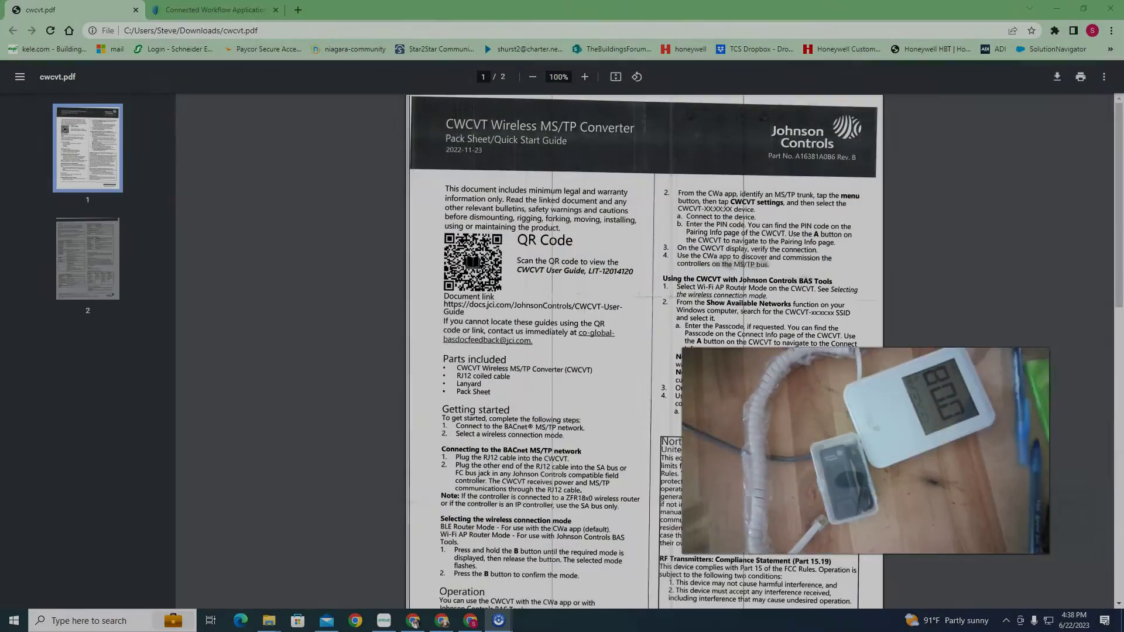
Scroll through the Bluetooth, serial and Wi-Fi tables on page 2, then back to page 1's Getting started steps.
{"action": "scroll", "coordinate": [526, 295], "scroll_direction": "down", "scroll_amount": 7}
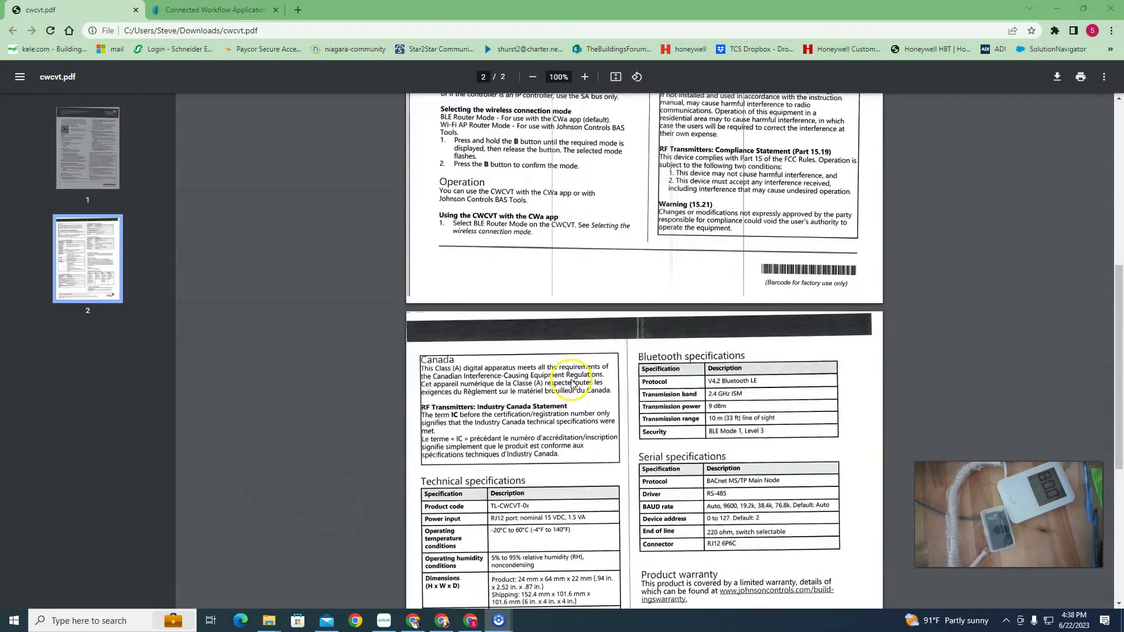
{"action": "scroll", "coordinate": [545, 290], "scroll_direction": "up", "scroll_amount": 7}
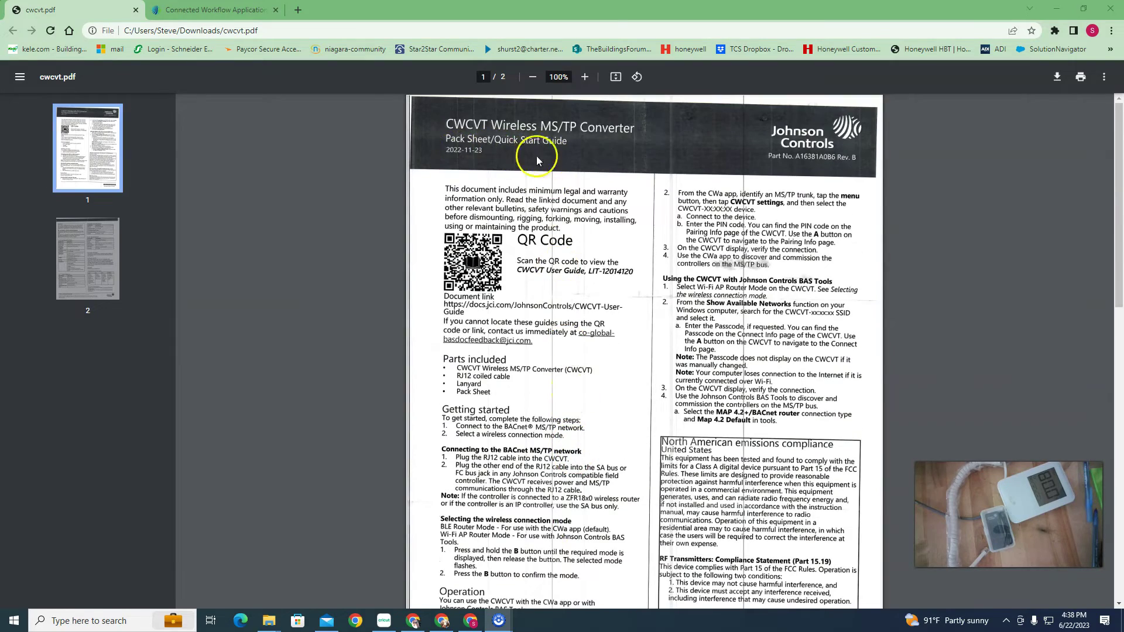
{"action": "scroll", "coordinate": [566, 224], "scroll_direction": "down", "scroll_amount": 18}
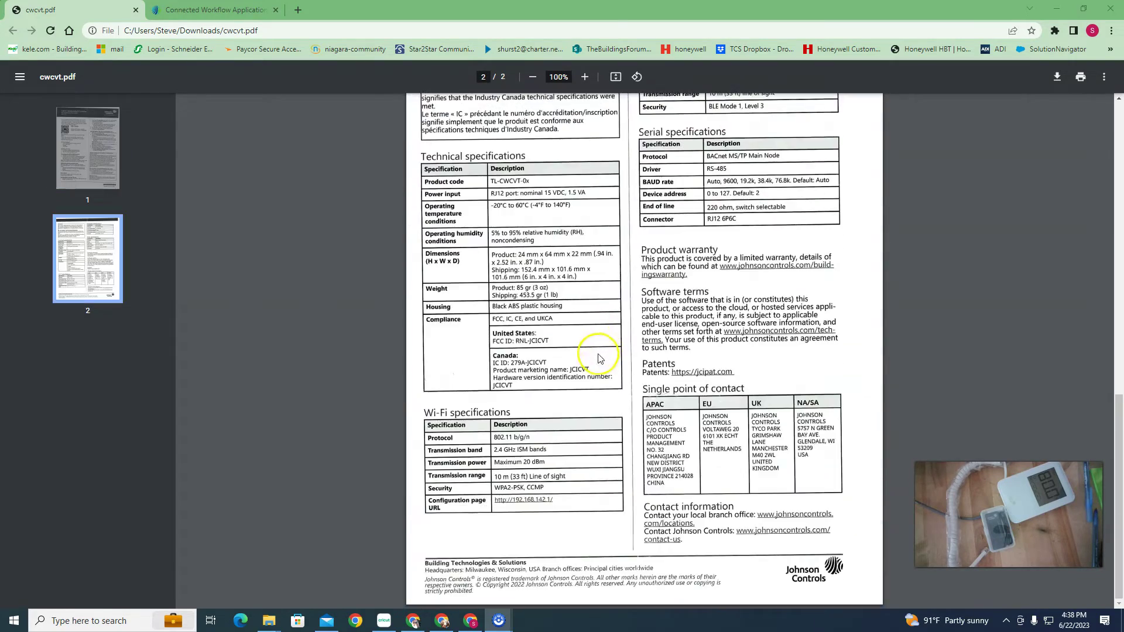
{"action": "scroll", "coordinate": [611, 359], "scroll_direction": "up", "scroll_amount": 7}
{"action": "scroll", "coordinate": [615, 375], "scroll_direction": "down", "scroll_amount": 6}
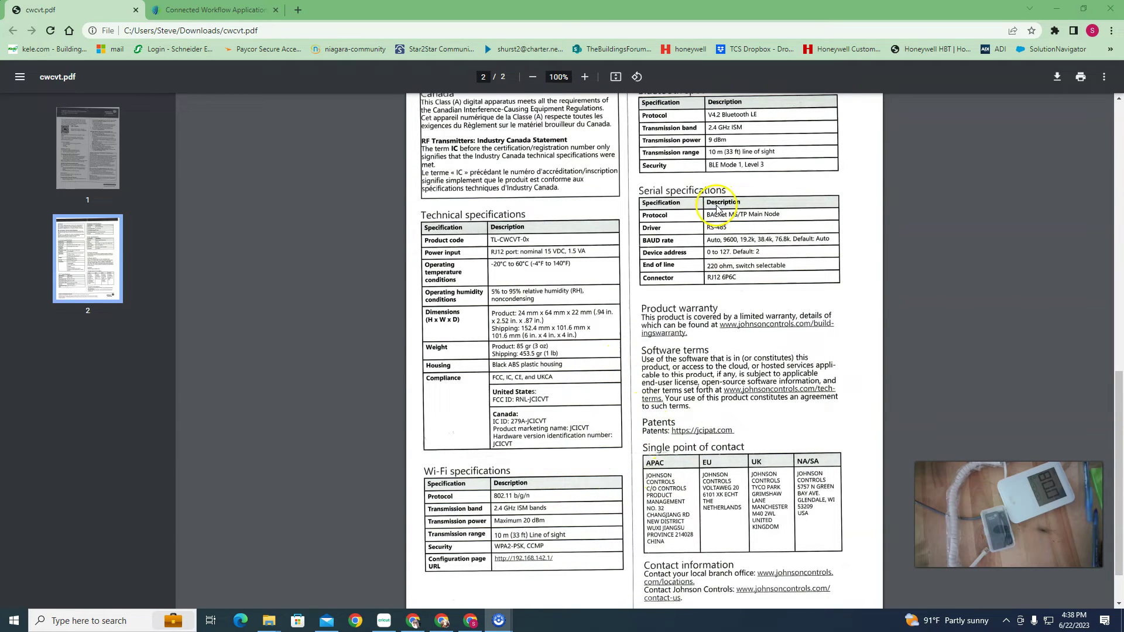
{"action": "scroll", "coordinate": [673, 178], "scroll_direction": "up", "scroll_amount": 2}
{"action": "scroll", "coordinate": [661, 181], "scroll_direction": "down", "scroll_amount": 3}
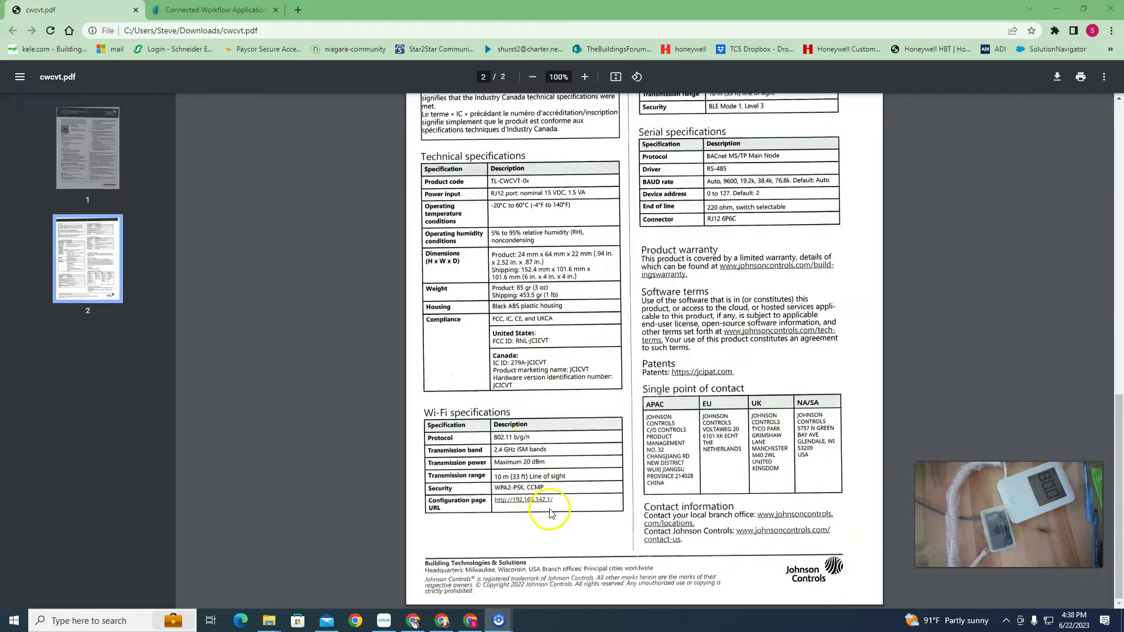
{"action": "scroll", "coordinate": [568, 475], "scroll_direction": "up", "scroll_amount": 4}
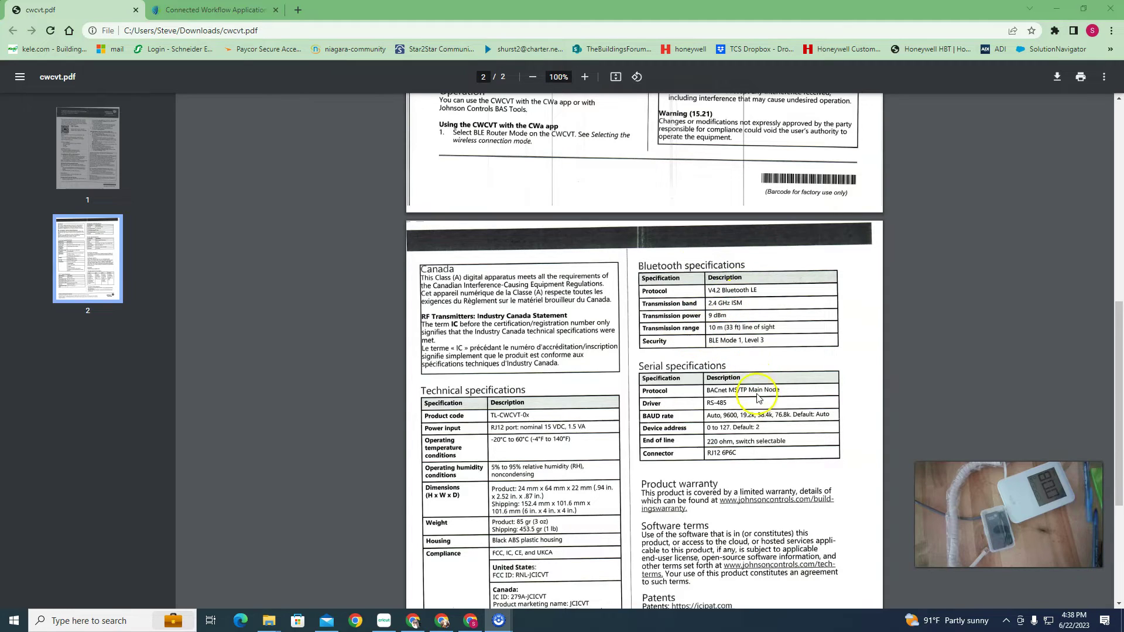
{"action": "scroll", "coordinate": [758, 398], "scroll_direction": "down", "scroll_amount": 3}
{"action": "scroll", "coordinate": [726, 351], "scroll_direction": "up", "scroll_amount": 2}
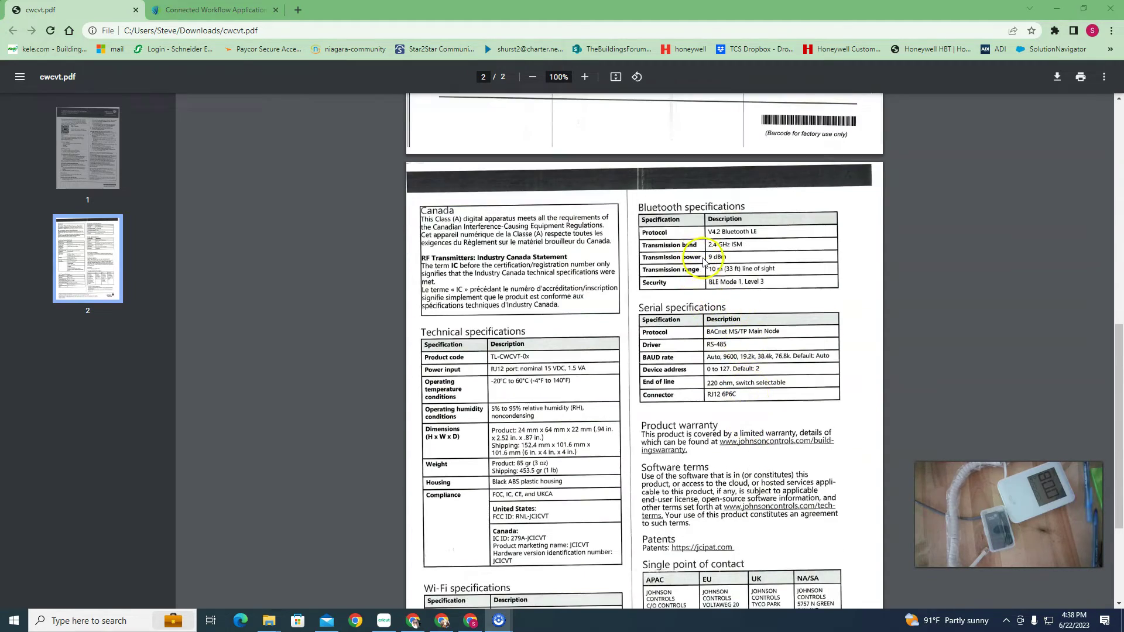
{"action": "scroll", "coordinate": [704, 262], "scroll_direction": "up", "scroll_amount": 9}
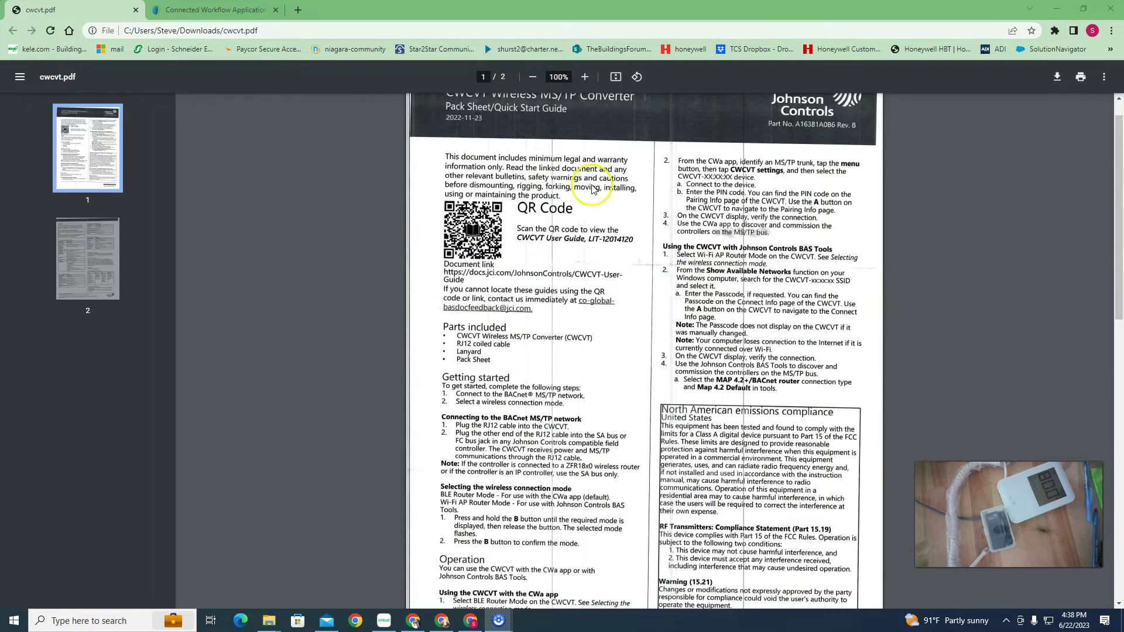
{"action": "scroll", "coordinate": [501, 289], "scroll_direction": "down", "scroll_amount": 2}
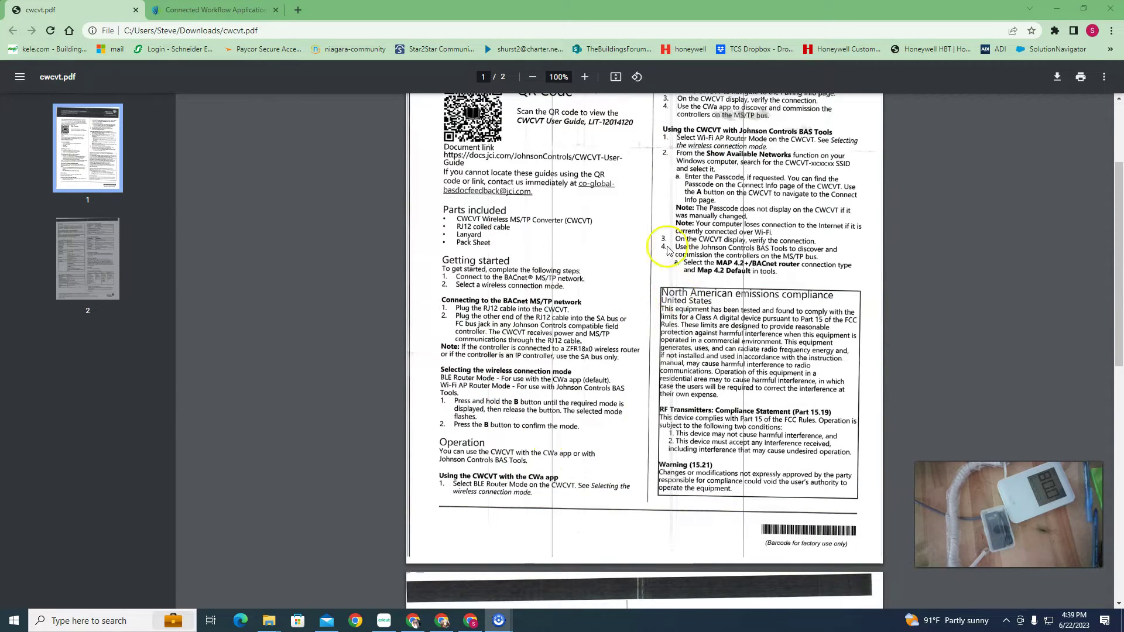
{"action": "scroll", "coordinate": [655, 296], "scroll_direction": "up", "scroll_amount": 2}
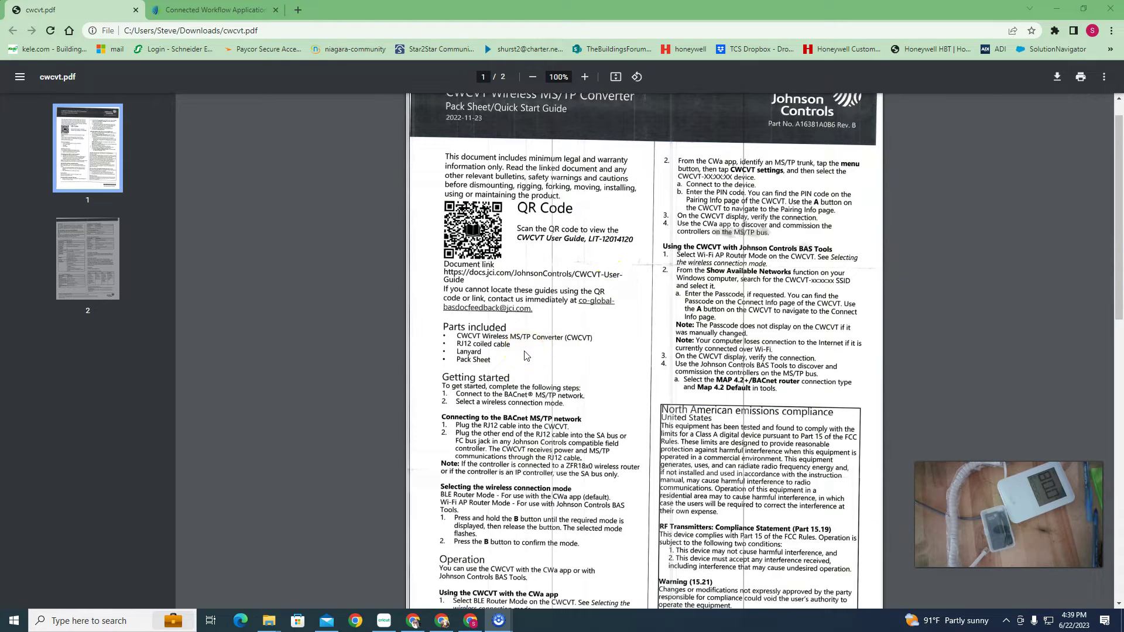
{"action": "left_click", "coordinate": [564, 105]}
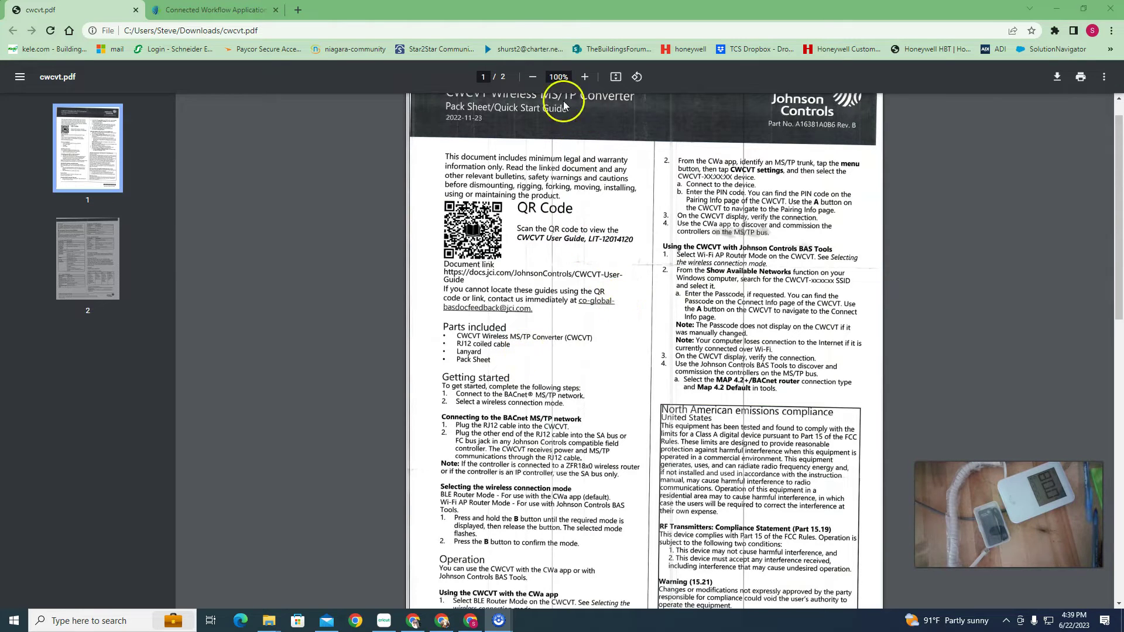
{"action": "left_click", "coordinate": [101, 569]}
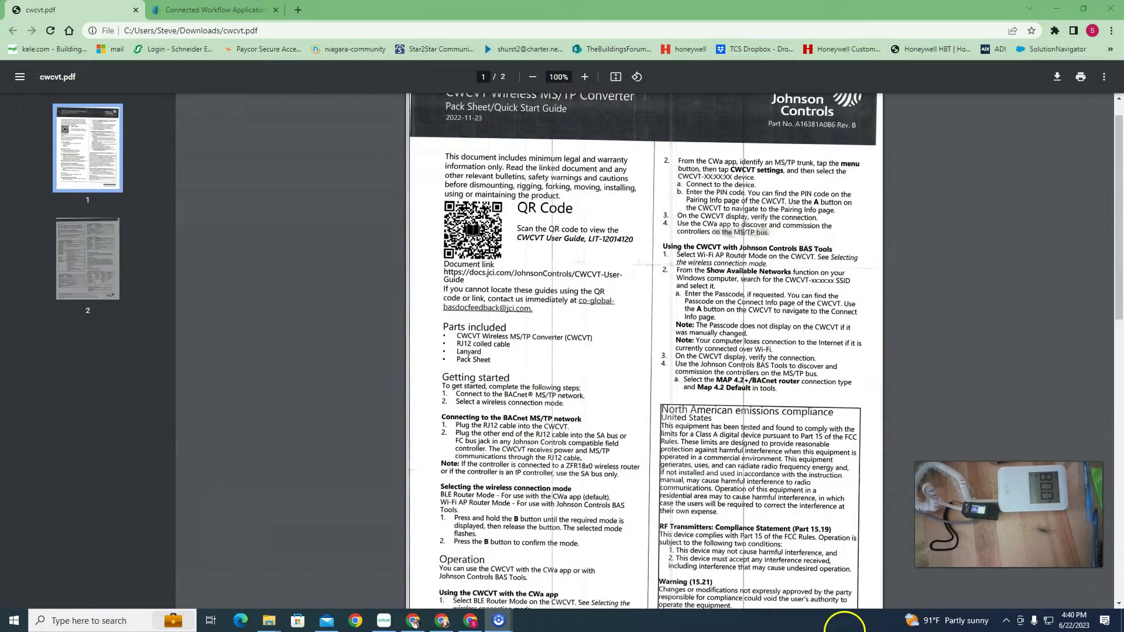
From the tray Bluetooth icon, start adding a Bluetooth device so CWCVT-AB:3D:9E appears in the list.
{"action": "left_click", "coordinate": [1008, 620]}
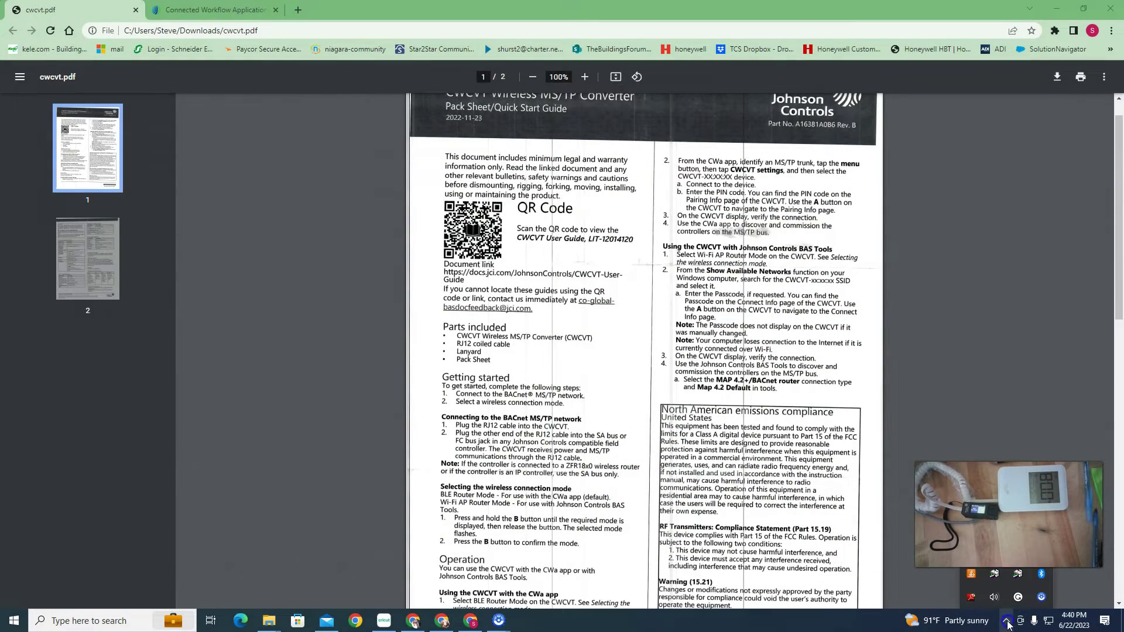
{"action": "right_click", "coordinate": [1042, 576]}
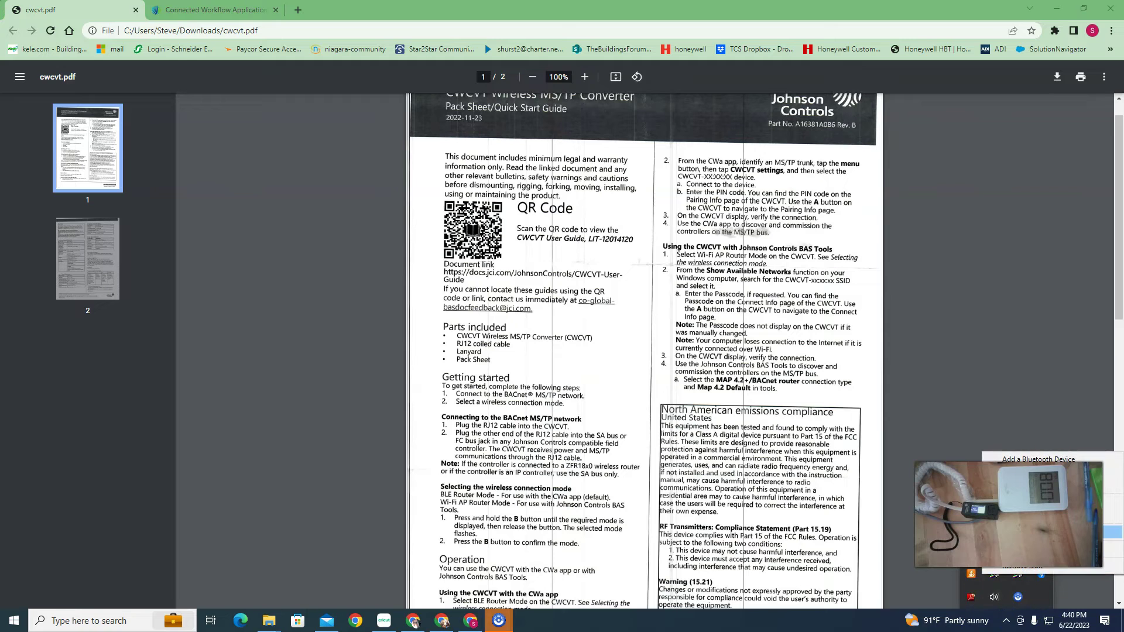
{"action": "left_click", "coordinate": [1041, 459]}
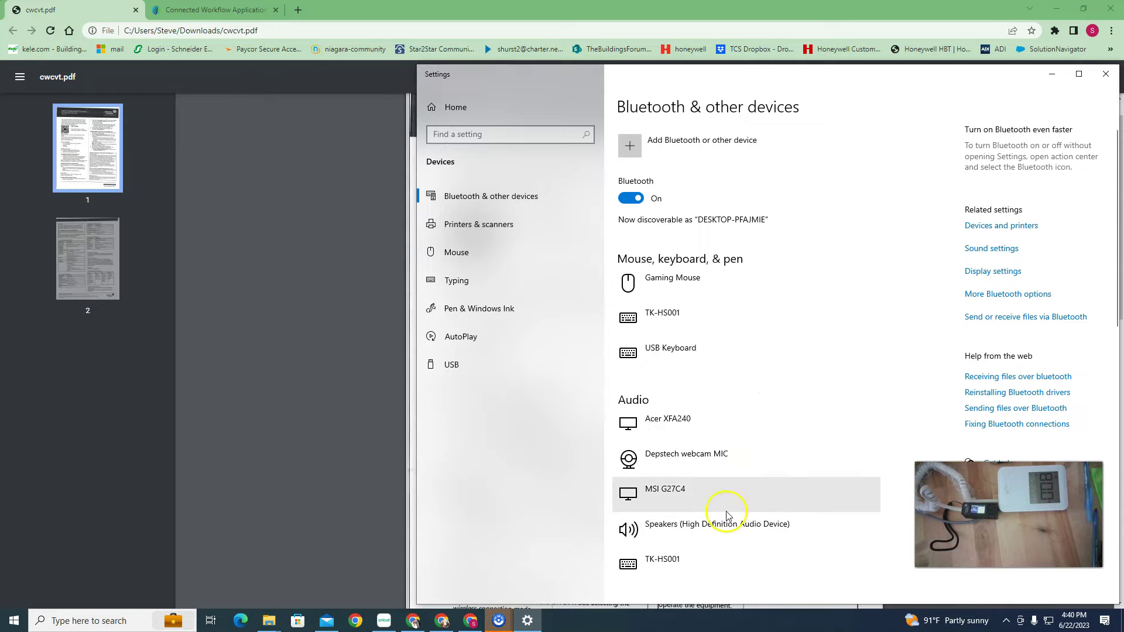
{"action": "scroll", "coordinate": [767, 406], "scroll_direction": "down", "scroll_amount": 5}
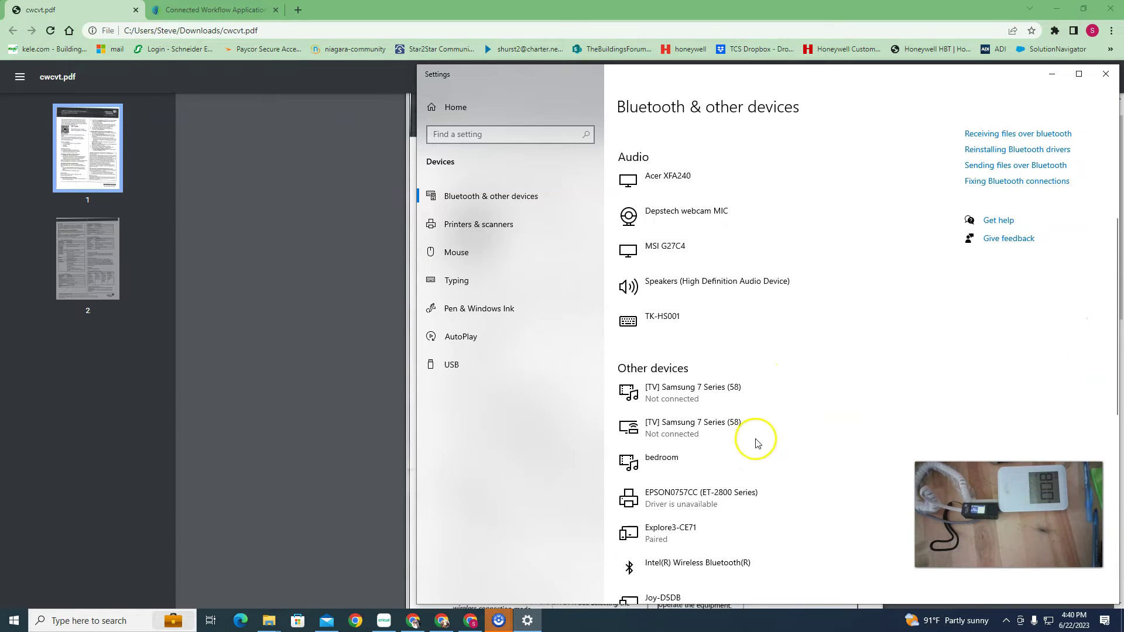
{"action": "scroll", "coordinate": [761, 448], "scroll_direction": "up", "scroll_amount": 5}
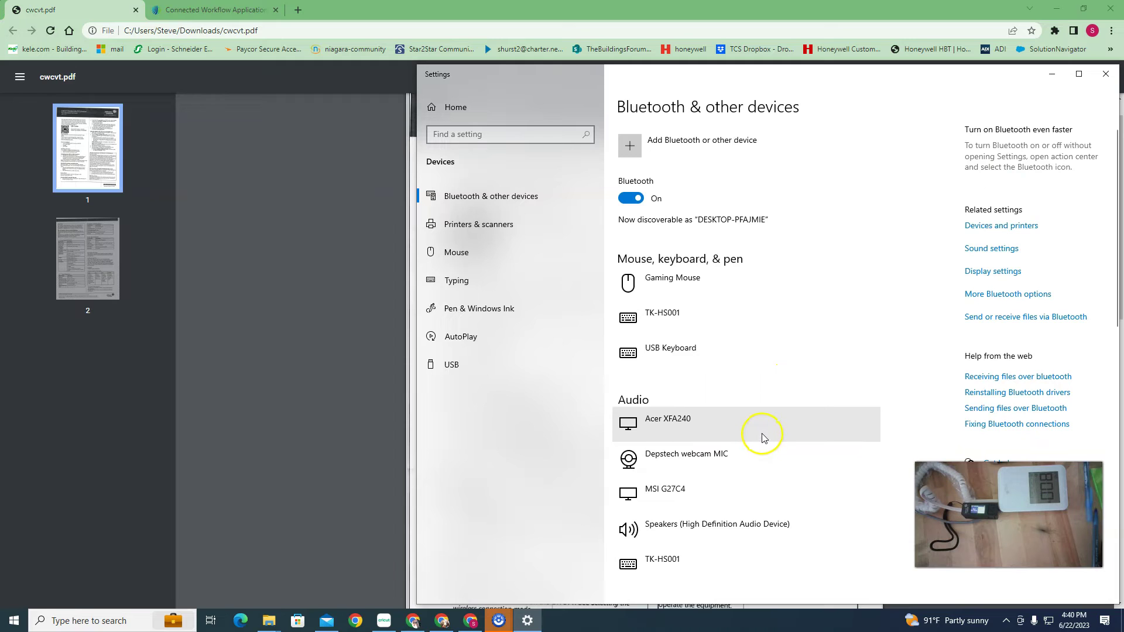
{"action": "left_click", "coordinate": [630, 145]}
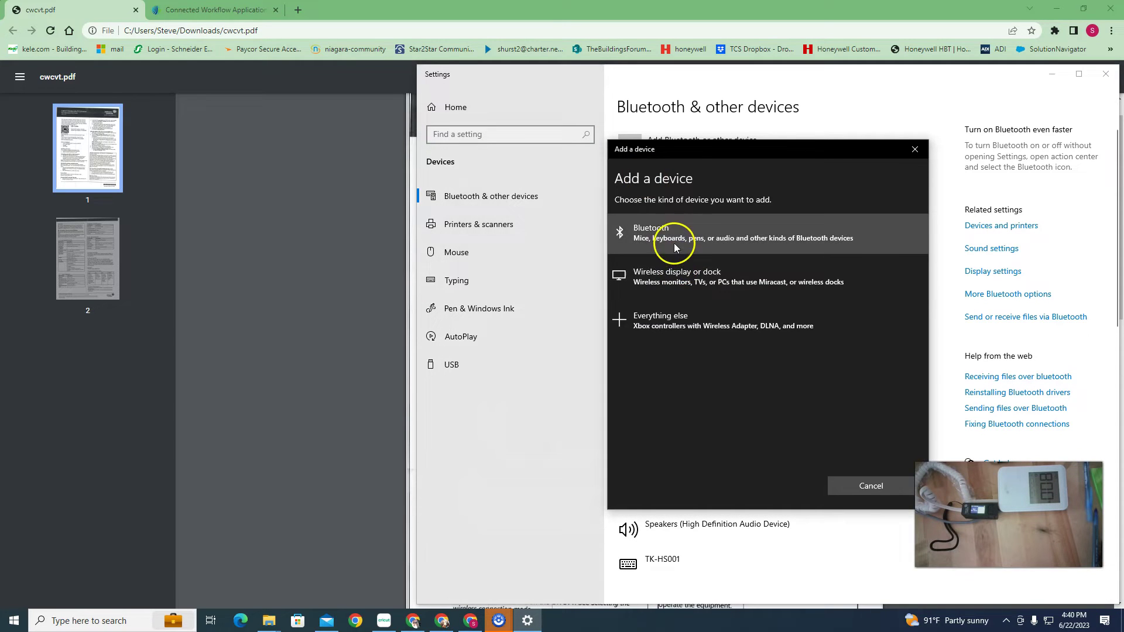
{"action": "left_click", "coordinate": [674, 246]}
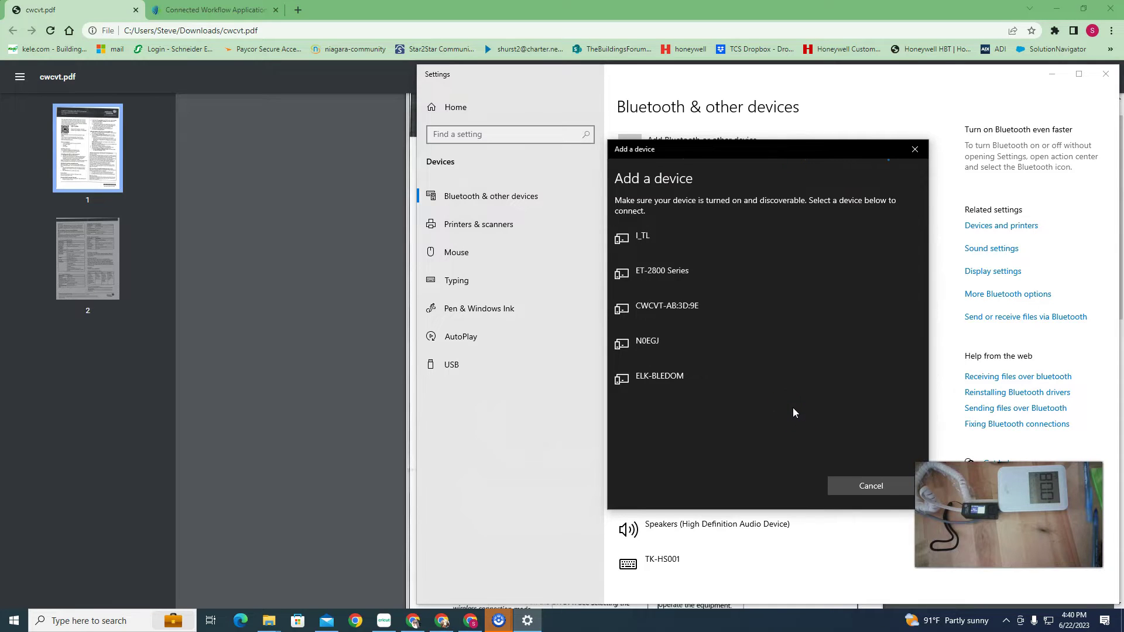
Select CWCVT-AB:3D:9E, enter the converter's pairing PIN and submit it to connect.
{"action": "left_click", "coordinate": [666, 307]}
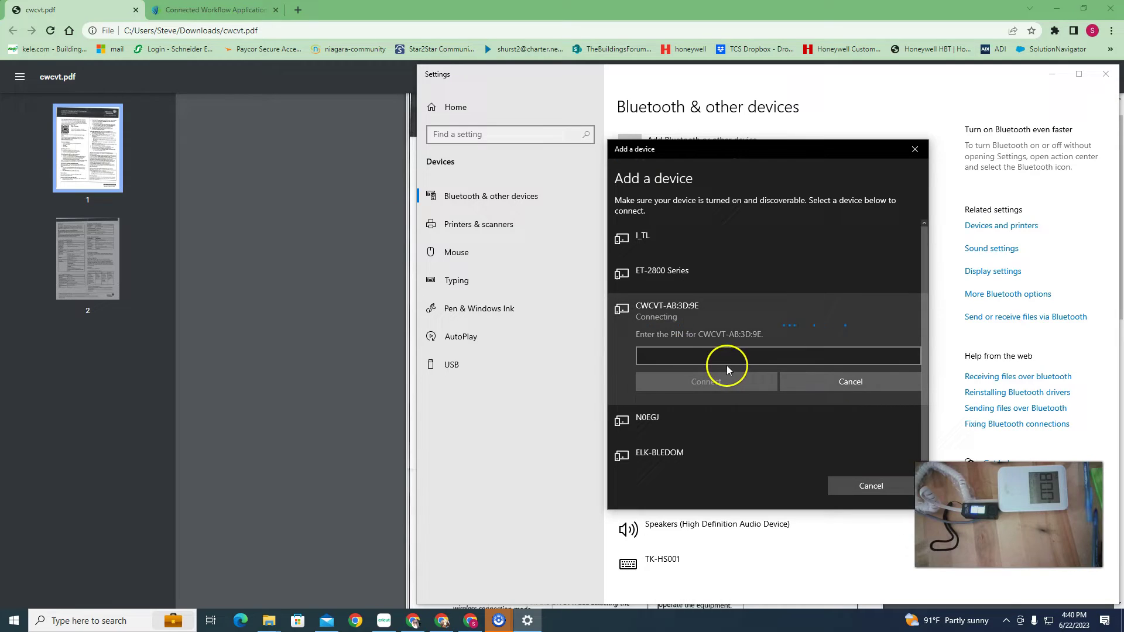
{"action": "left_click", "coordinate": [727, 364]}
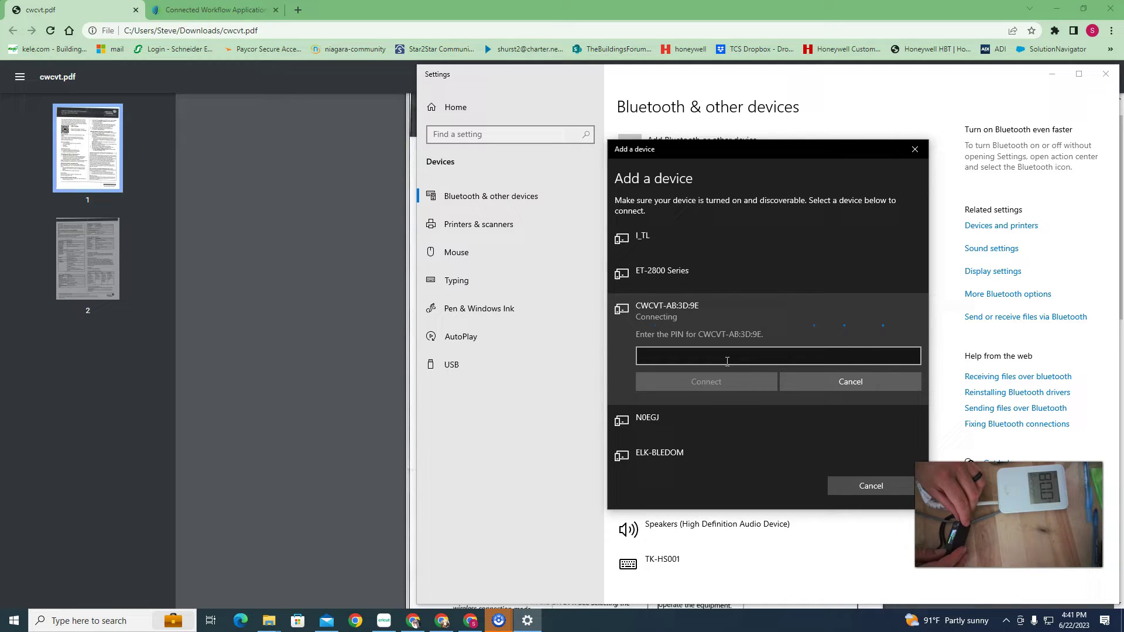
{"action": "left_click", "coordinate": [741, 356]}
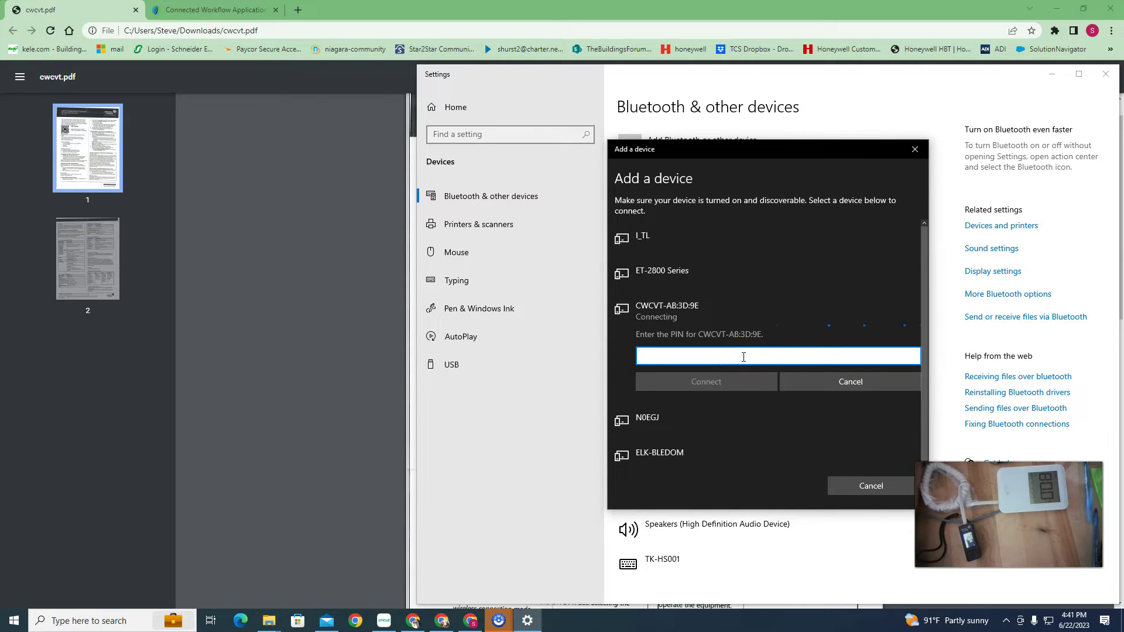
{"action": "type", "text": "C"}
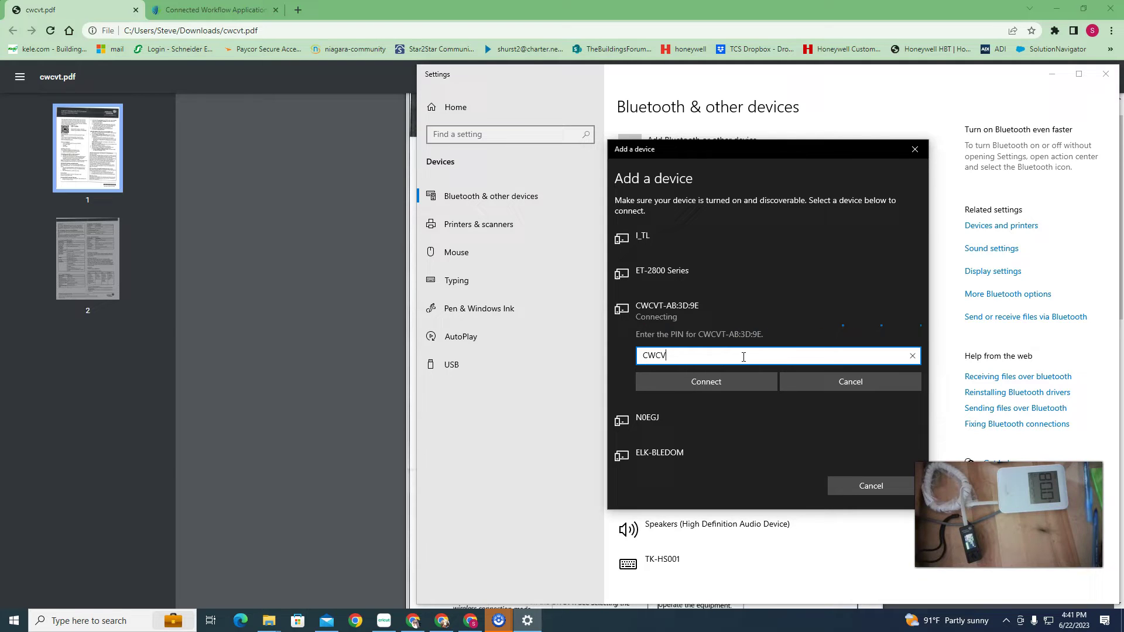
{"action": "type", "text": "WCV"}
{"action": "left_click", "coordinate": [735, 381]}
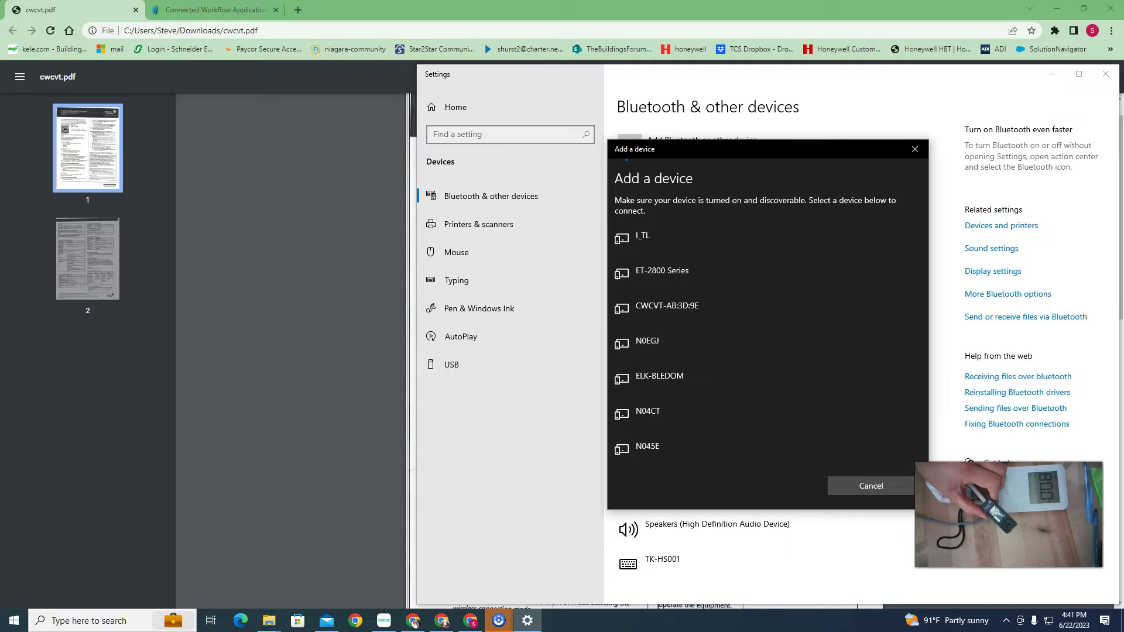
Retry pairing with CWCVT-AB:3D:9E and cancel the pending PIN prompt.
{"action": "left_click", "coordinate": [771, 319]}
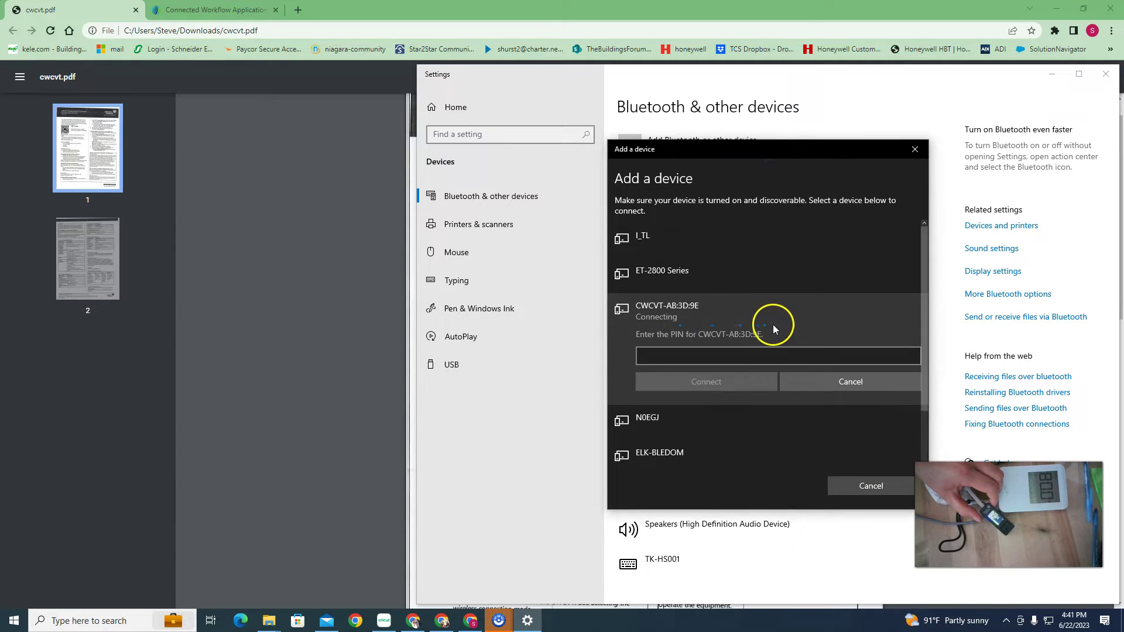
{"action": "left_click", "coordinate": [840, 397]}
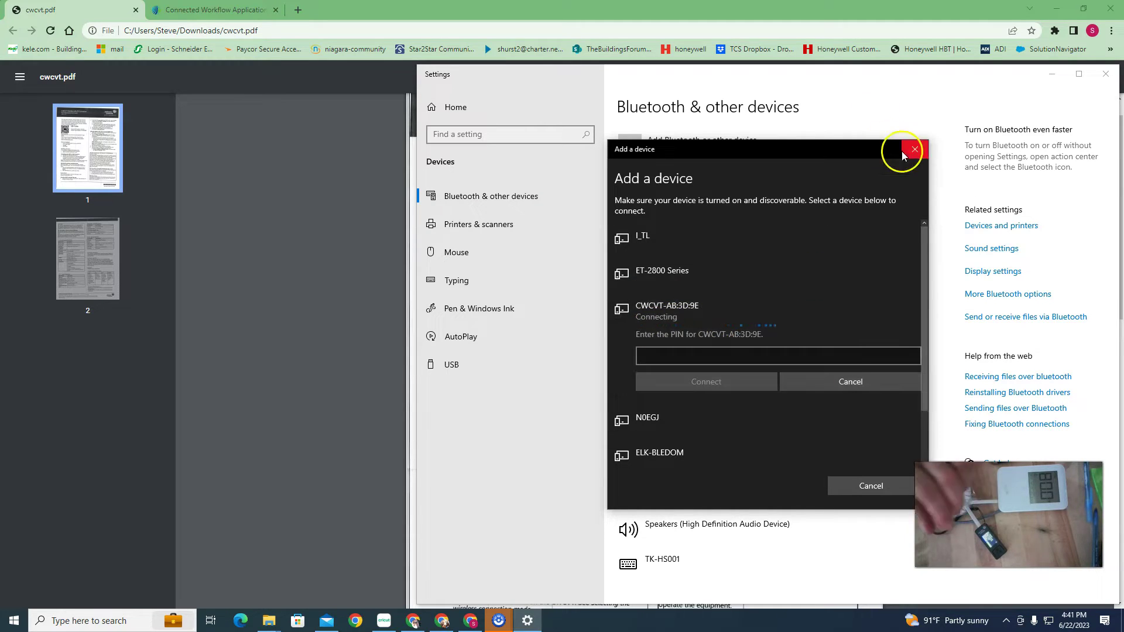
{"action": "left_click", "coordinate": [14, 620]}
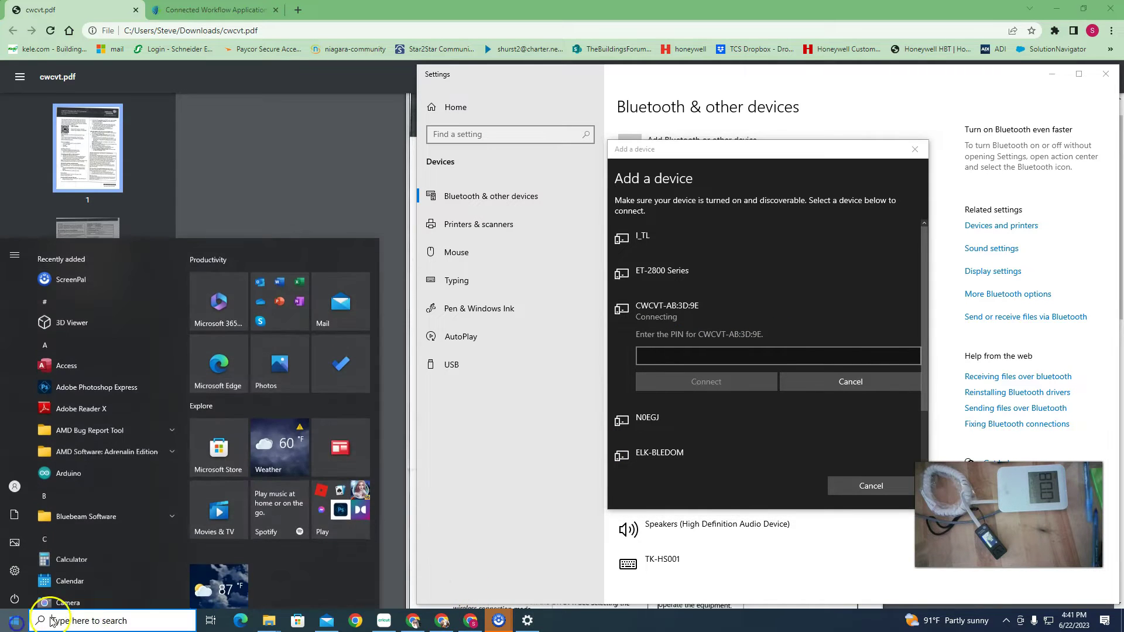
{"action": "type", "text": "cct"}
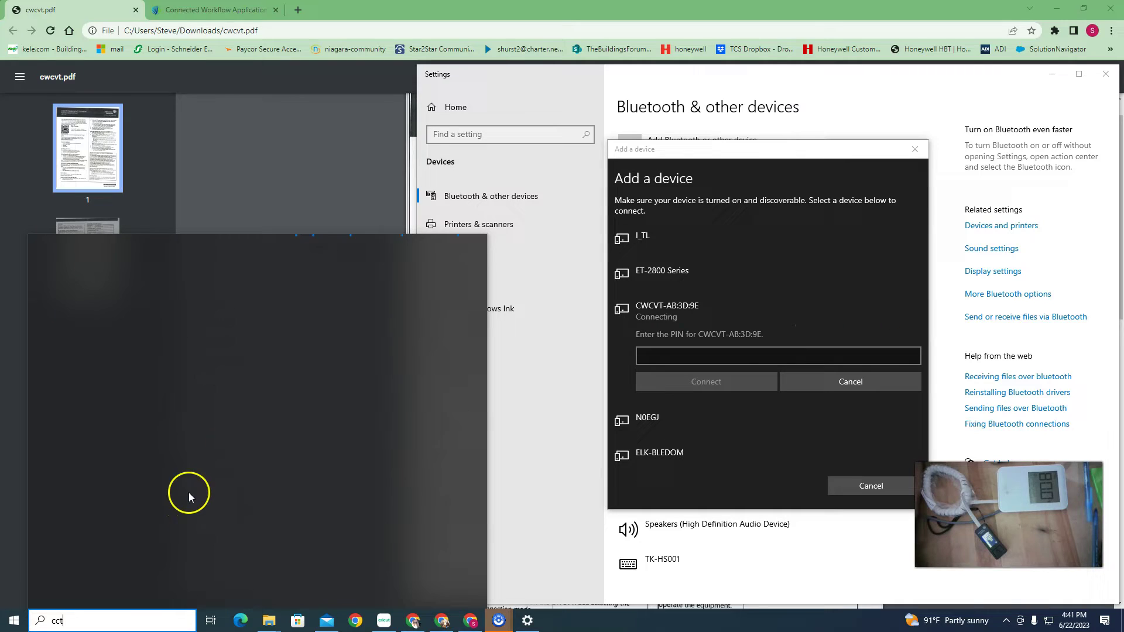
{"action": "left_click", "coordinate": [9, 625]}
{"action": "type", "text": "c"}
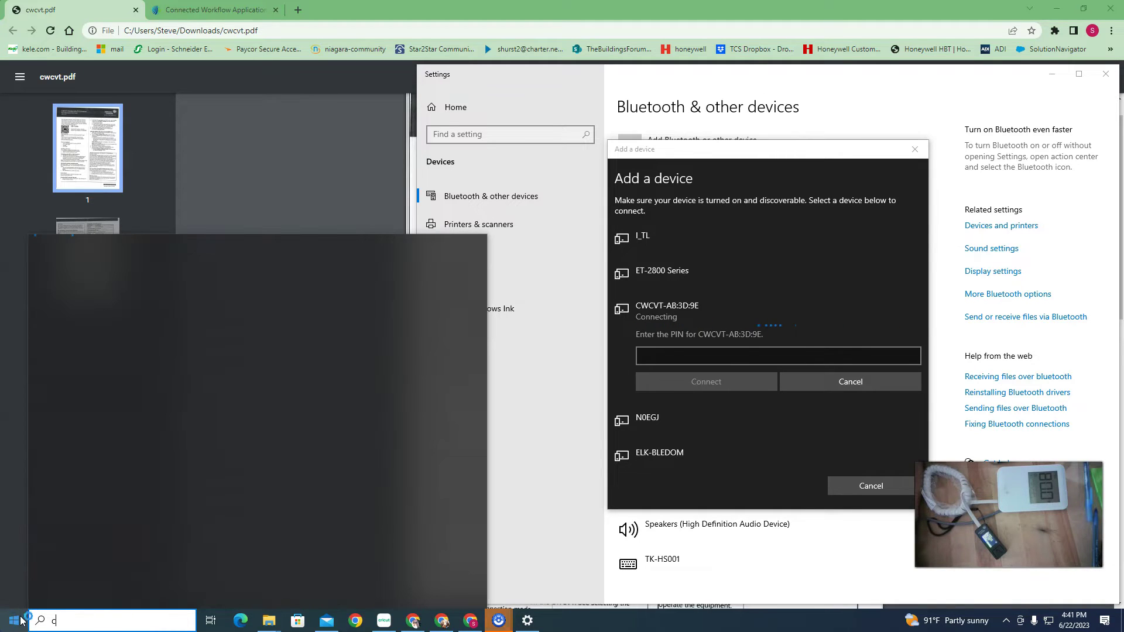
{"action": "key", "text": "Escape"}
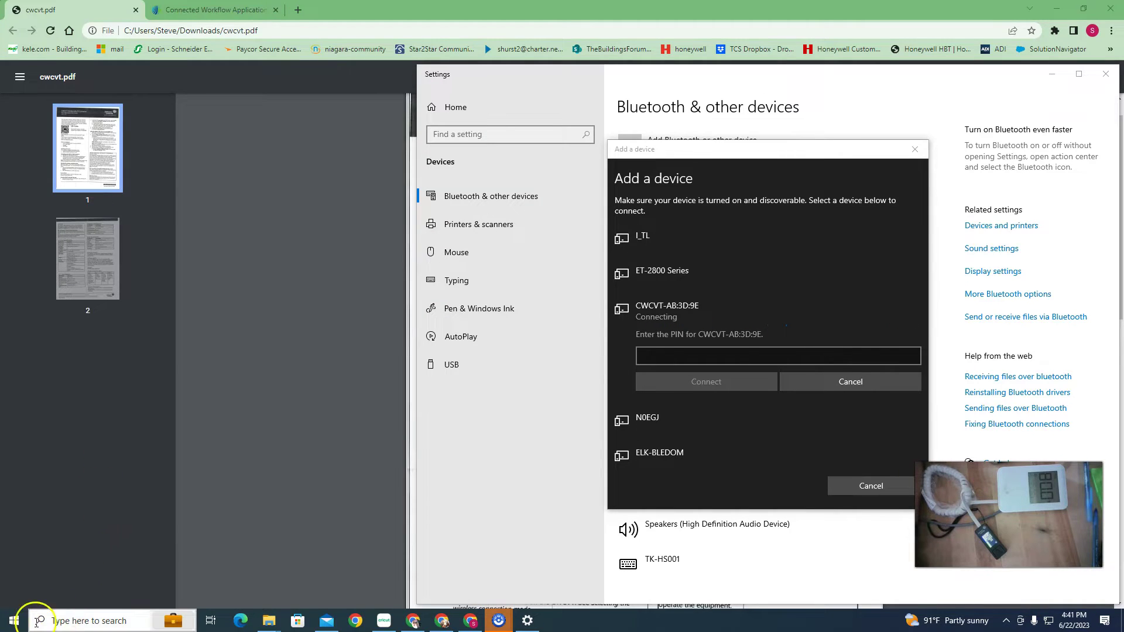
{"action": "left_click", "coordinate": [14, 623]}
{"action": "type", "text": "cct"}
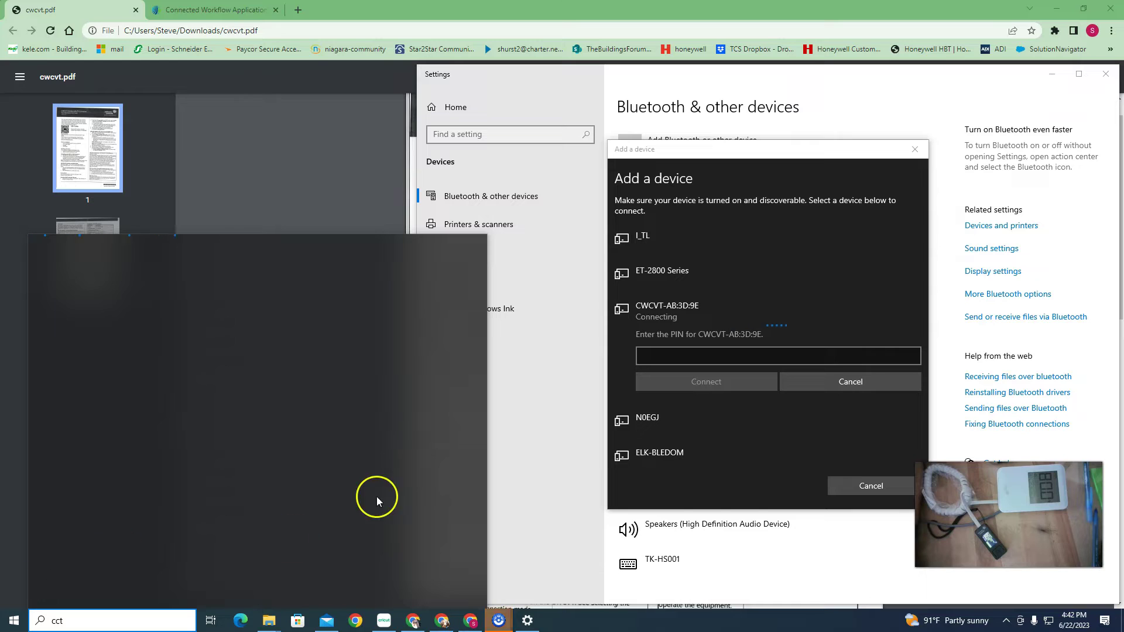
{"action": "left_click", "coordinate": [345, 349]}
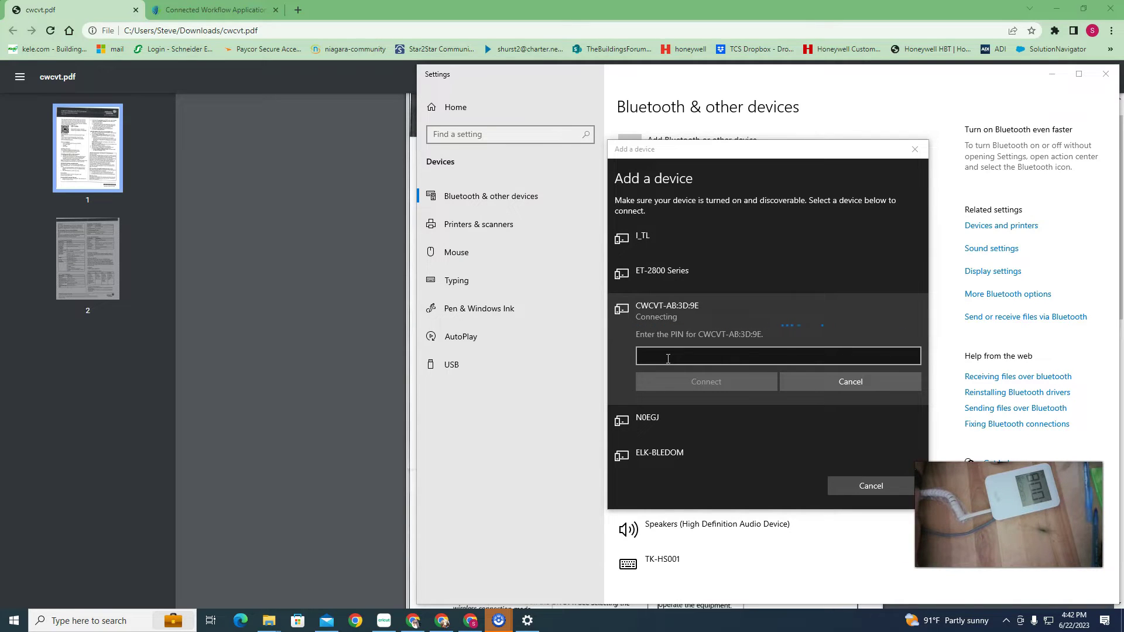
Enter the CWCVT pairing PIN, retry after the first failure, and finish pairing CWCVT-AB:3D:9E.
{"action": "left_click", "coordinate": [688, 359]}
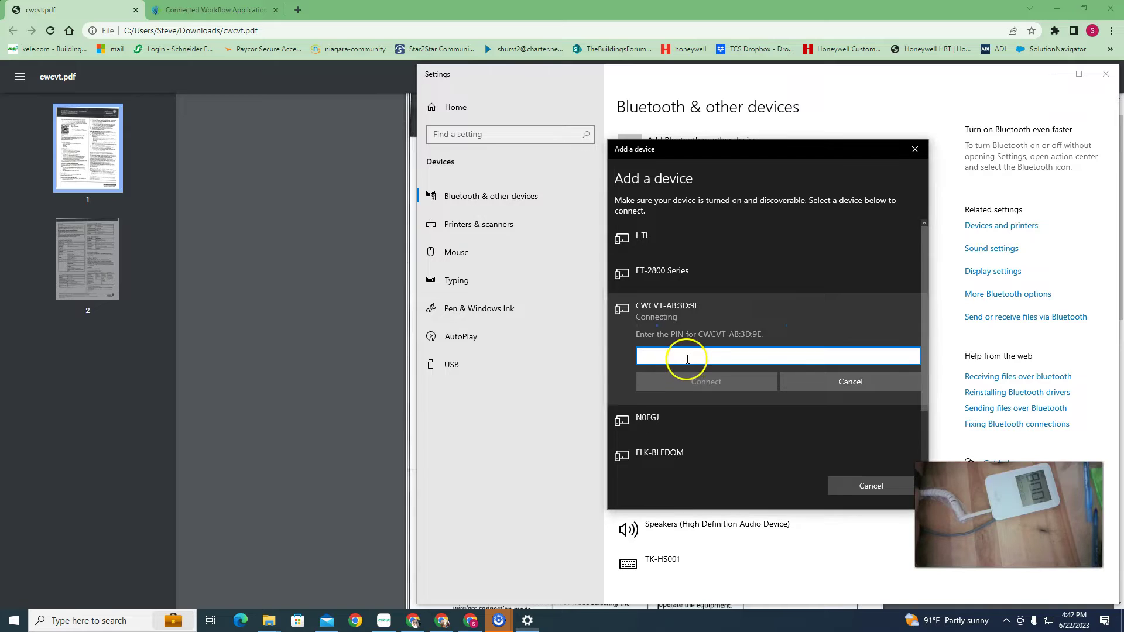
{"action": "type", "text": "5"}
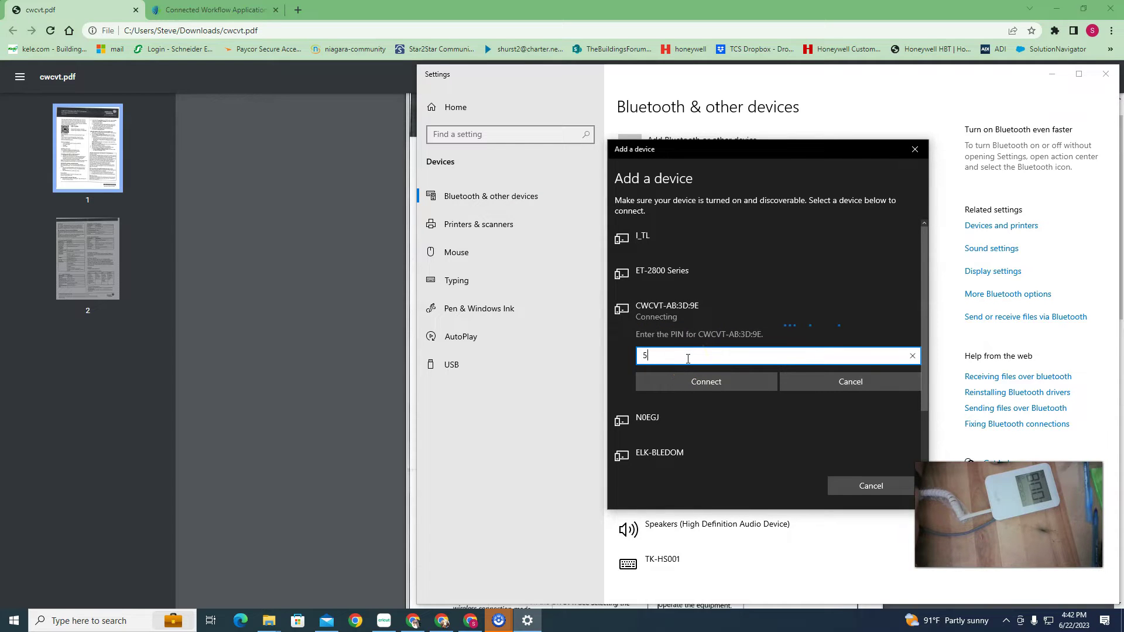
{"action": "type", "text": "13794"}
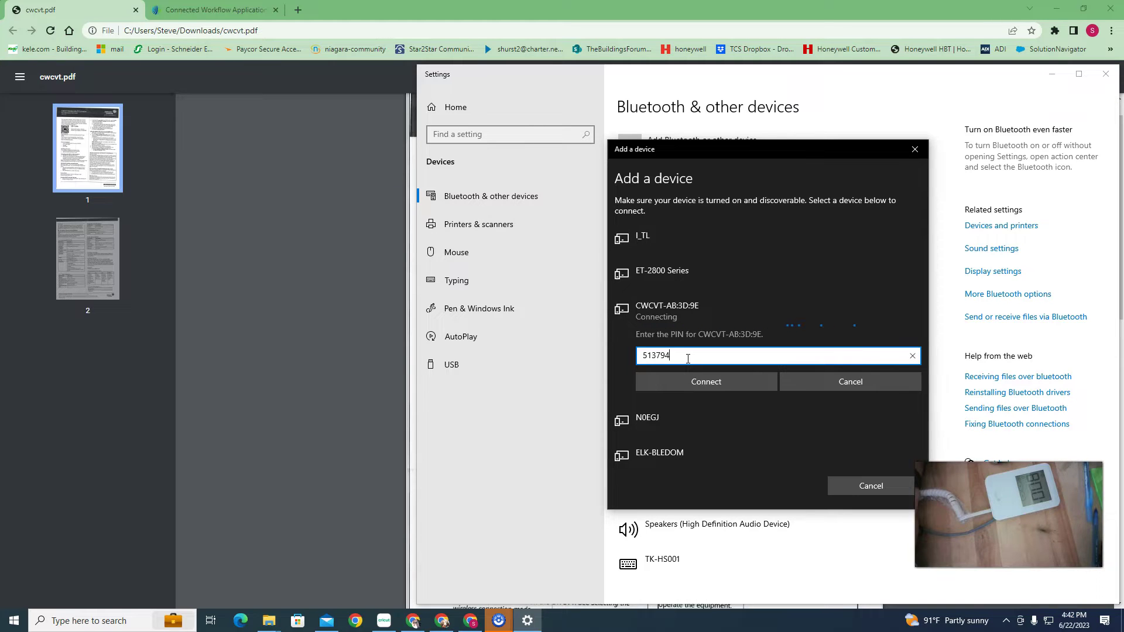
{"action": "left_click", "coordinate": [694, 380]}
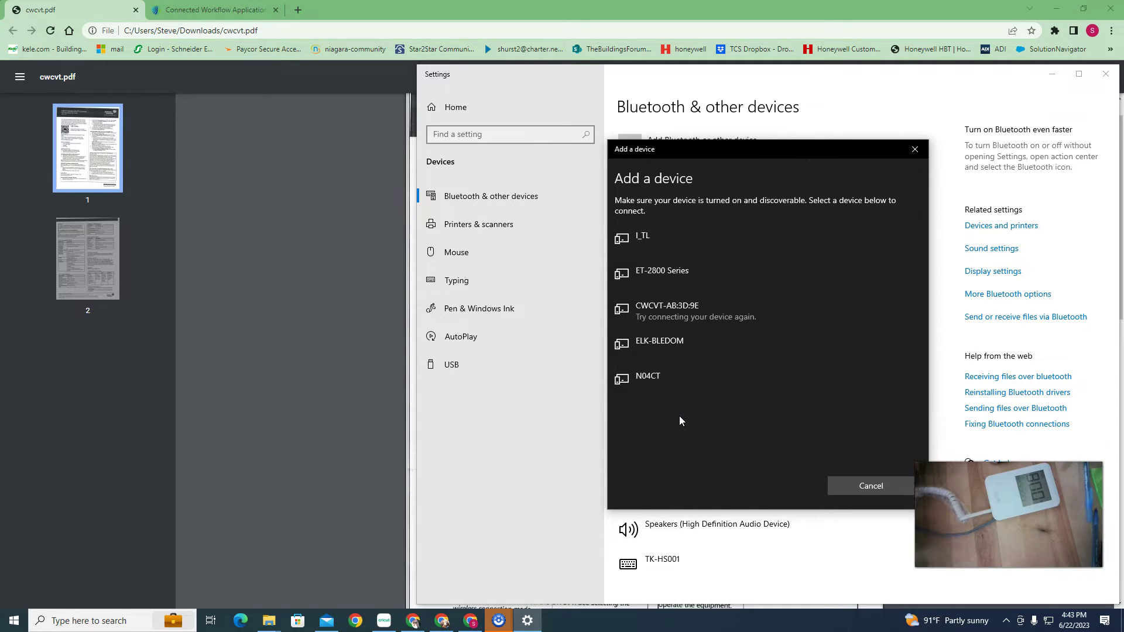
{"action": "left_click", "coordinate": [684, 314]}
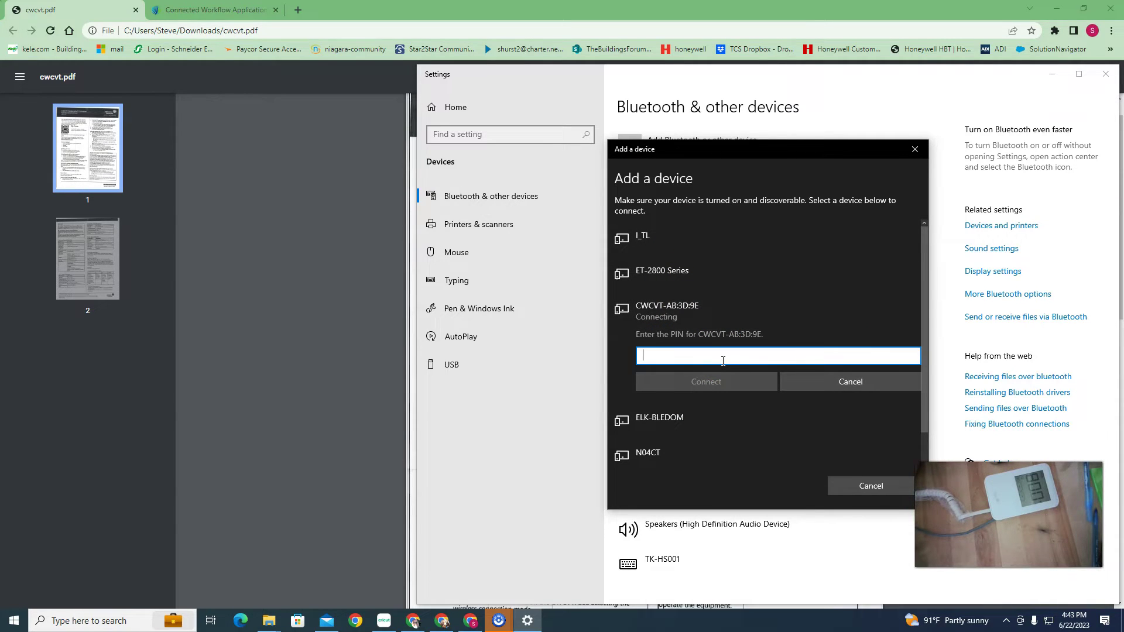
{"action": "type", "text": "513794"}
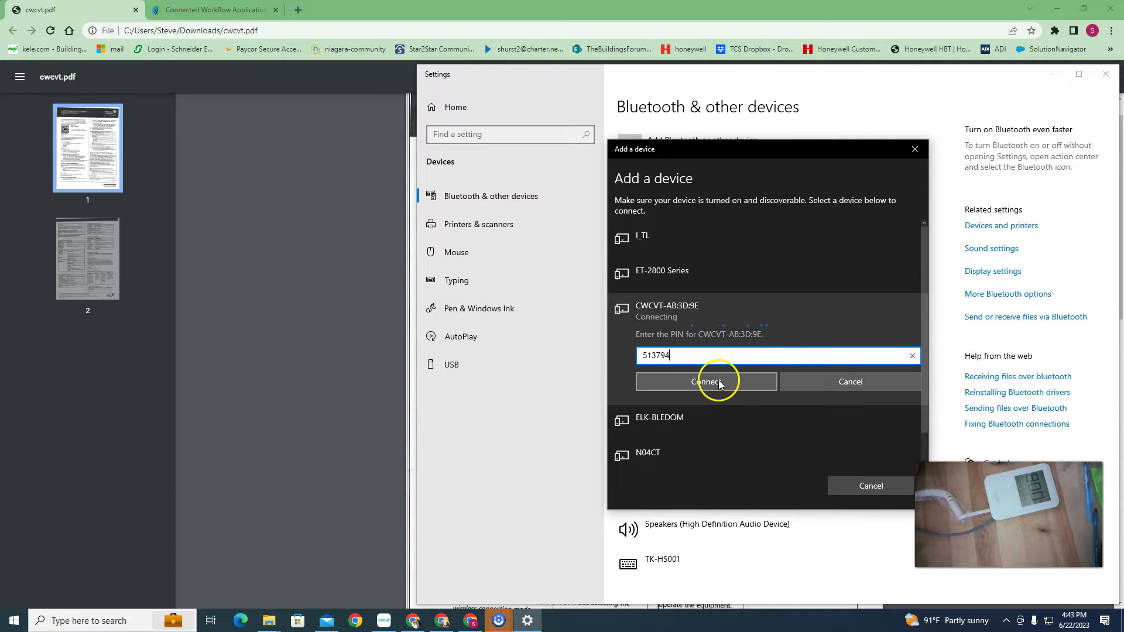
{"action": "left_click", "coordinate": [718, 381]}
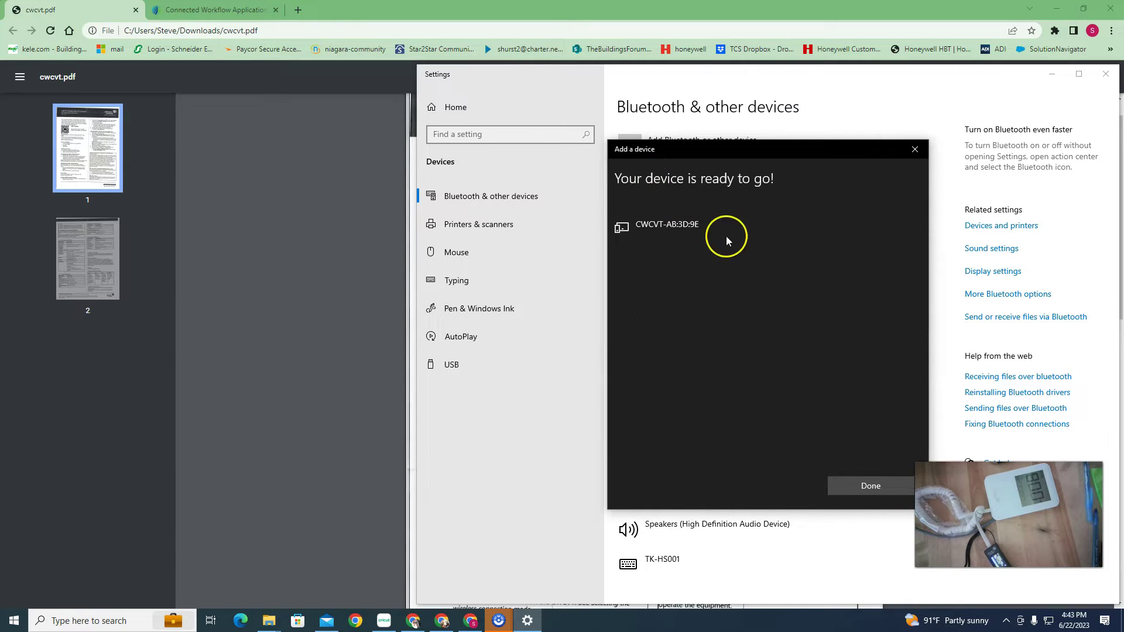
{"action": "left_click", "coordinate": [855, 483]}
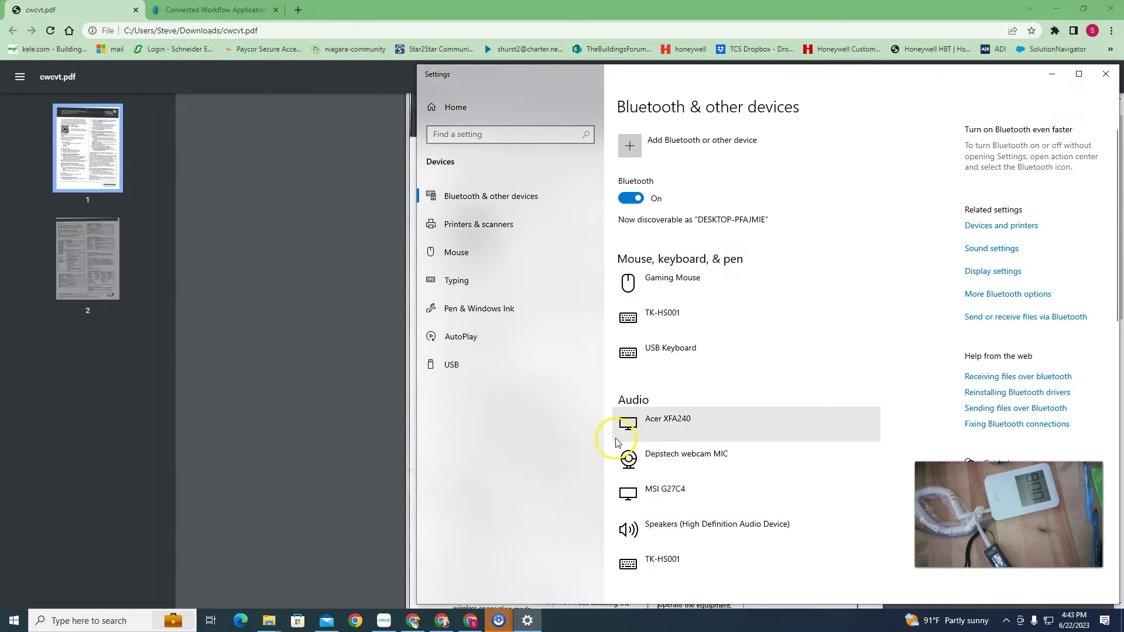
Open Device Manager and expand Ports (COM & LPT) to see Bluetooth serial ports COM3–COM8.
{"action": "scroll", "coordinate": [708, 527], "scroll_direction": "down", "scroll_amount": 6}
{"action": "scroll", "coordinate": [705, 492], "scroll_direction": "up", "scroll_amount": 6}
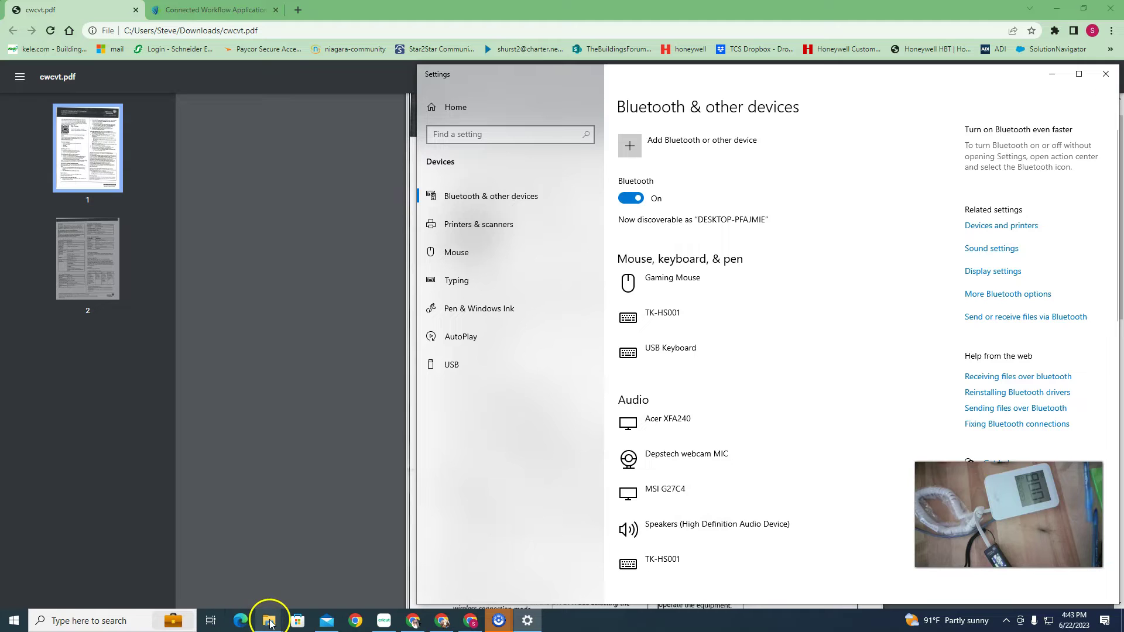
{"action": "left_click", "coordinate": [11, 625]}
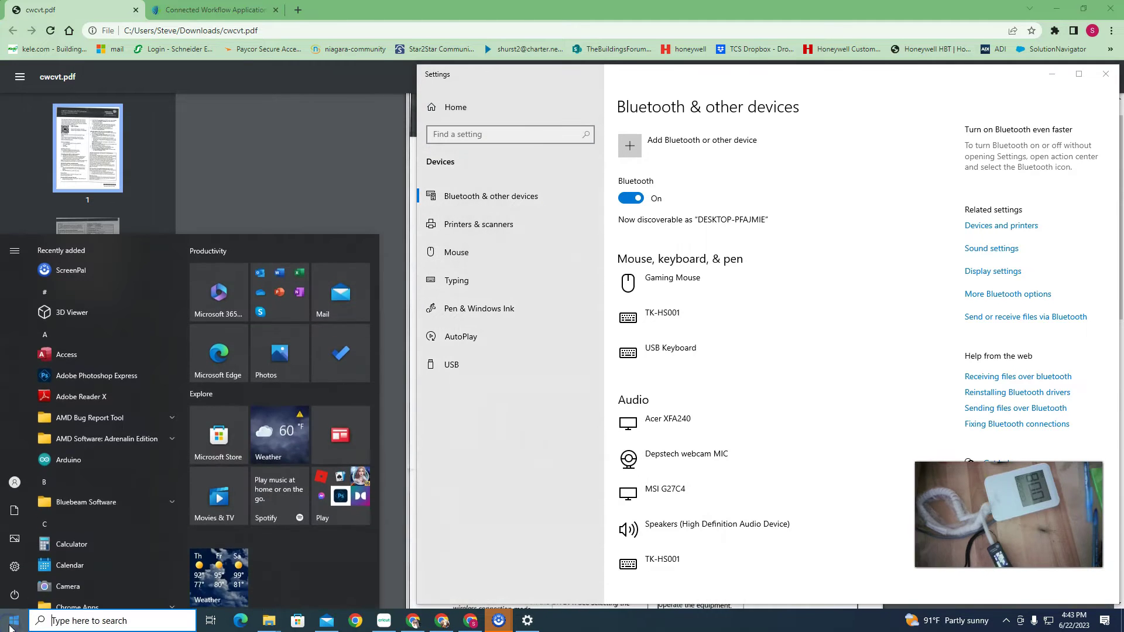
{"action": "type", "text": "dev"}
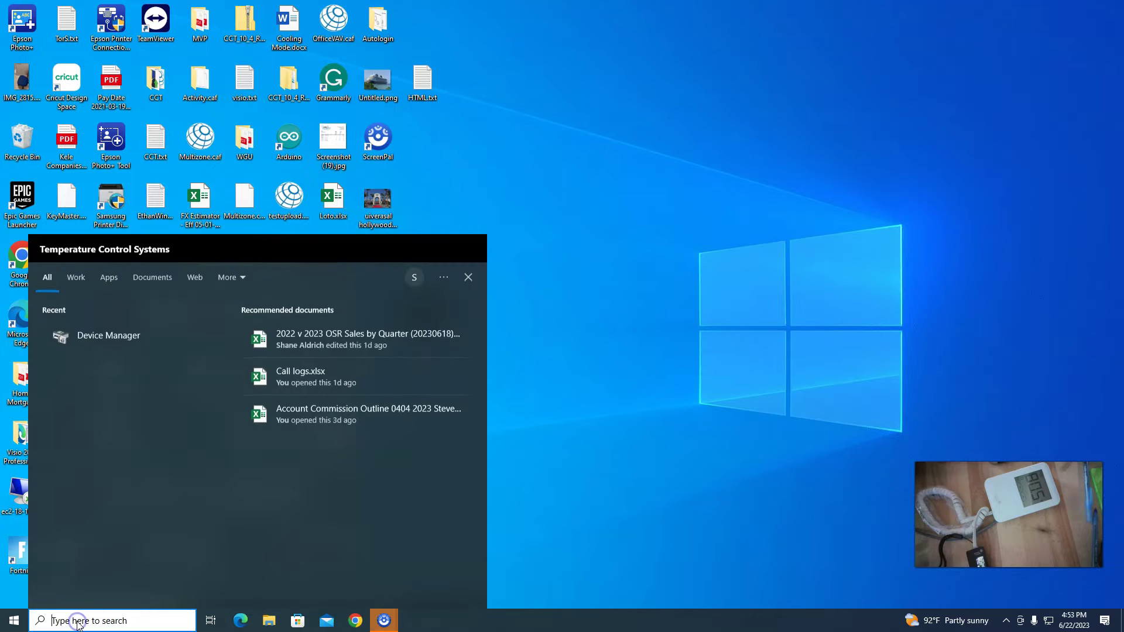
{"action": "type", "text": "de"}
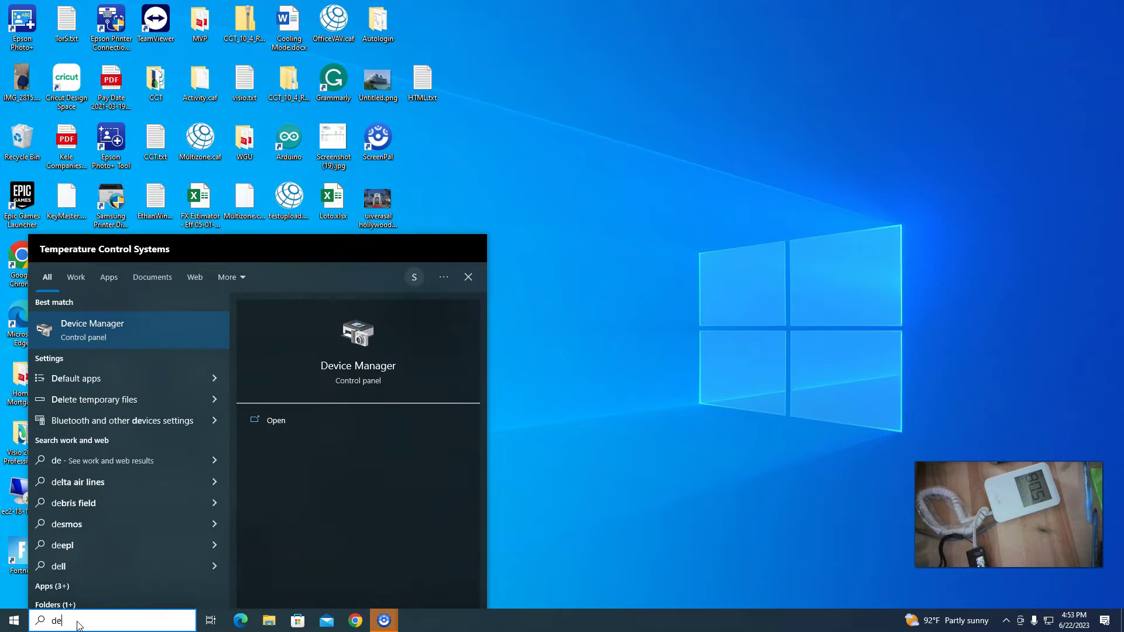
{"action": "left_click", "coordinate": [117, 328]}
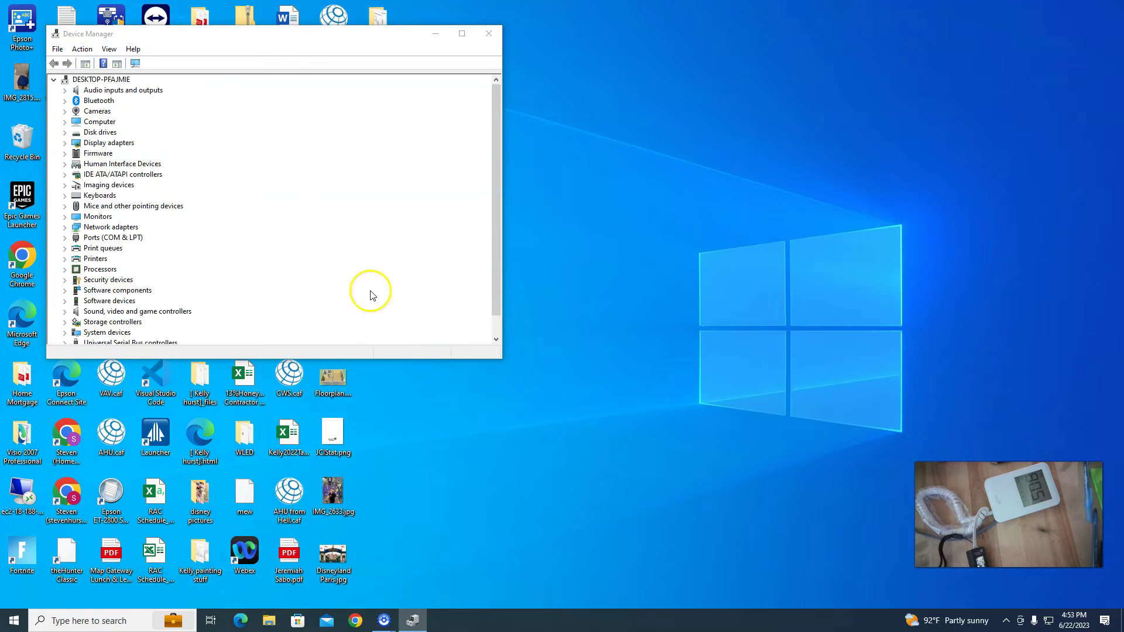
{"action": "left_click", "coordinate": [64, 237]}
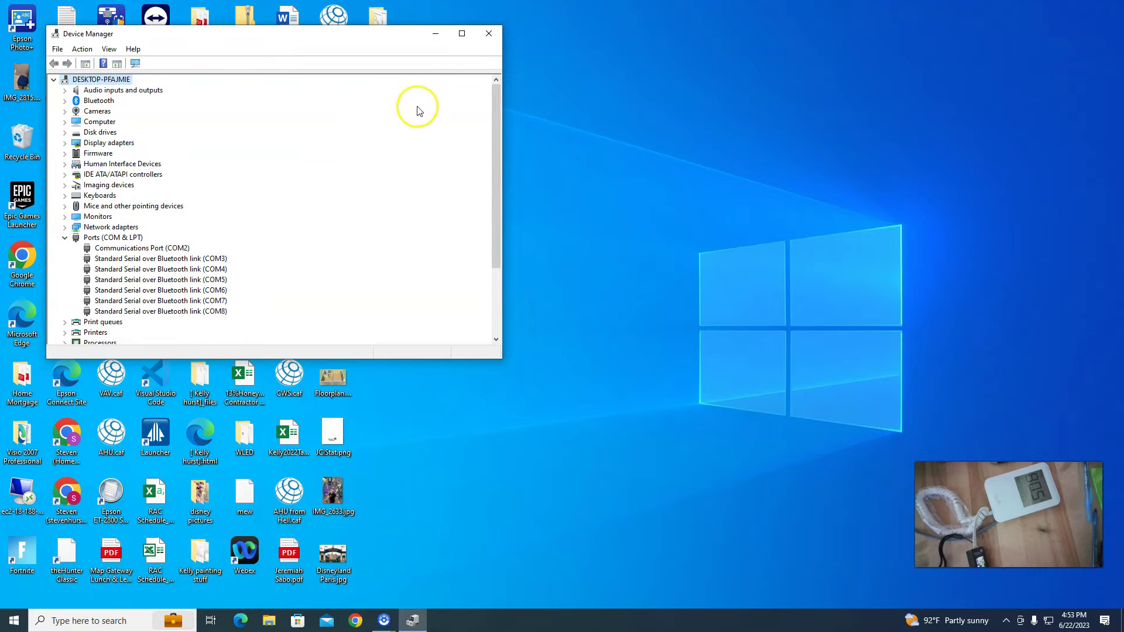
Close Device Manager and launch the Controller Configuration Tool.
{"action": "left_click", "coordinate": [488, 35]}
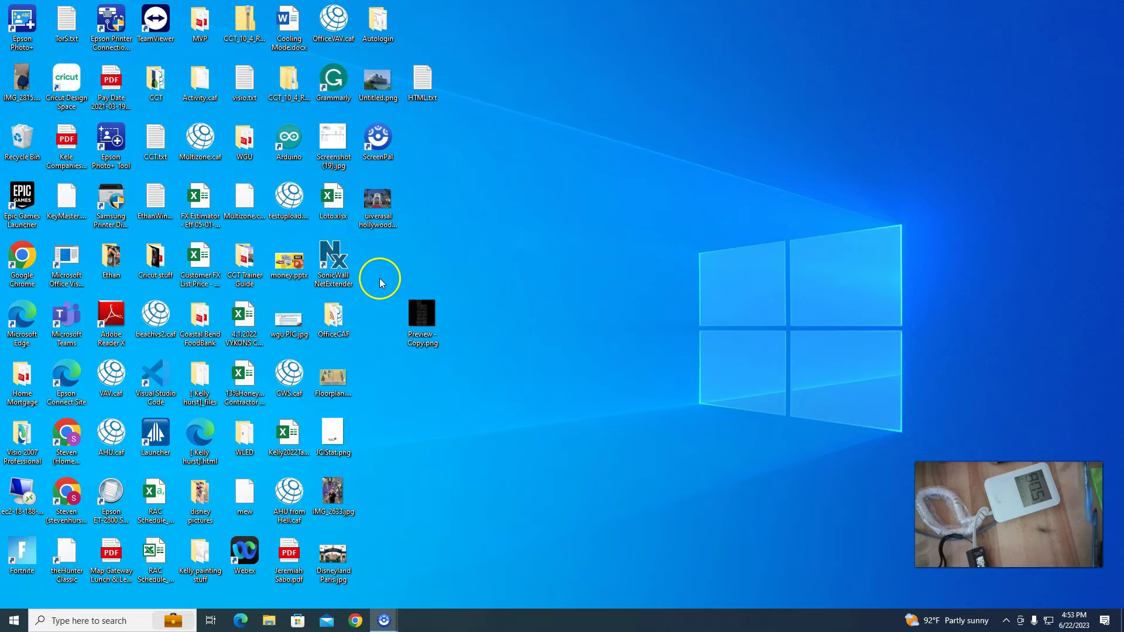
{"action": "left_click", "coordinate": [13, 622]}
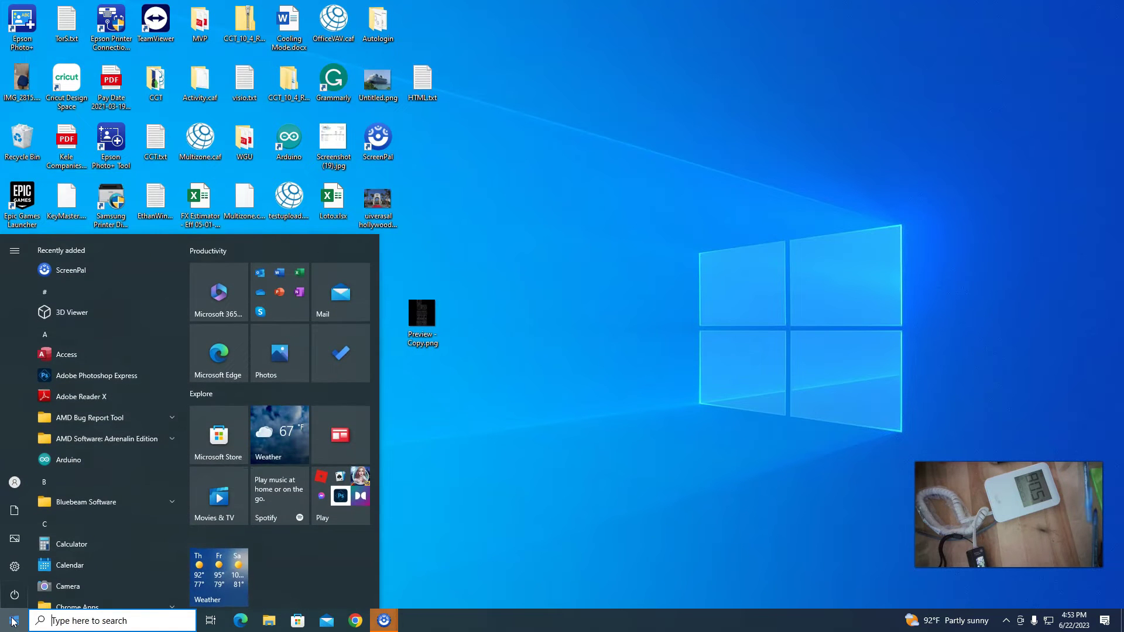
{"action": "type", "text": "cct"}
{"action": "left_click", "coordinate": [52, 326]}
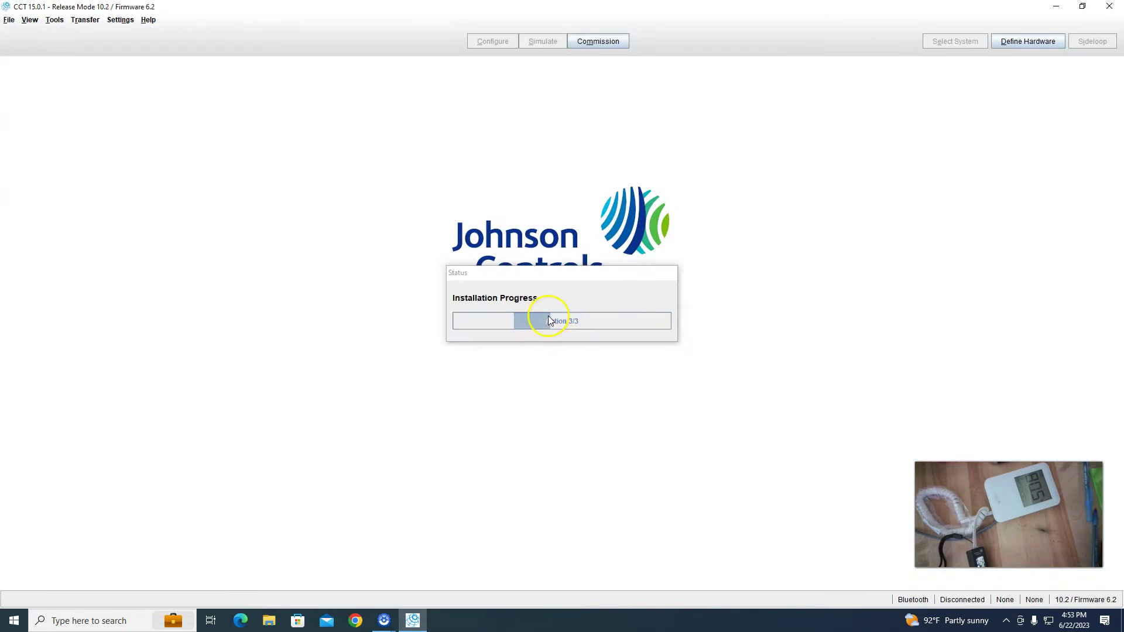
Commission the controller over Bluetooth on COM port 3 and dismiss the 'Connection failed!' alert.
{"action": "left_click", "coordinate": [597, 42]}
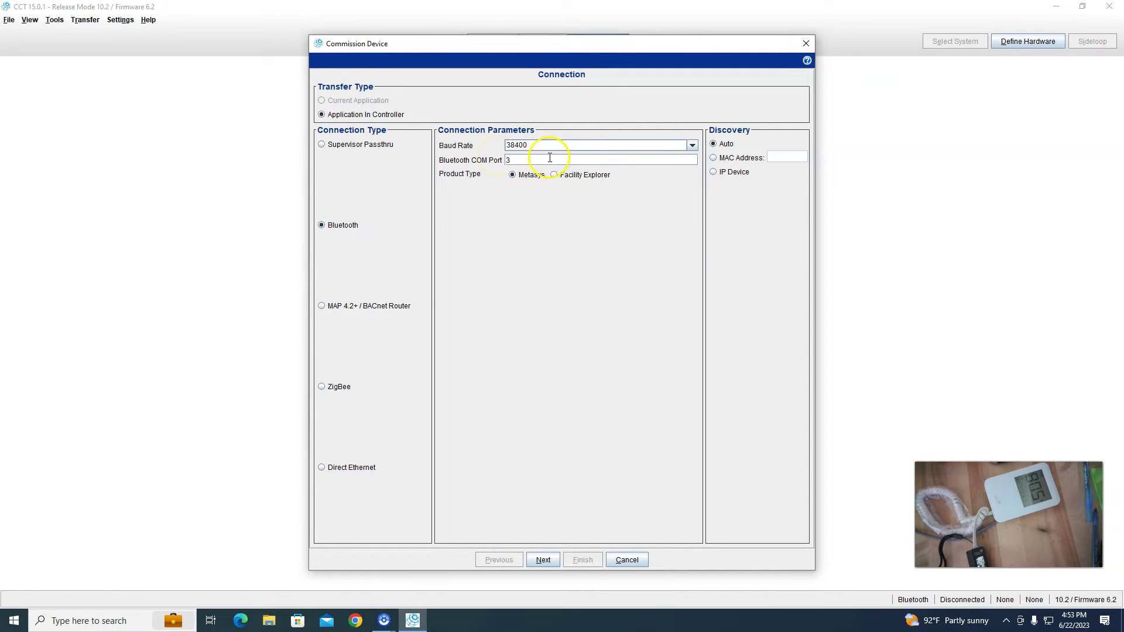
{"action": "left_click", "coordinate": [550, 158]}
{"action": "left_click", "coordinate": [543, 560]}
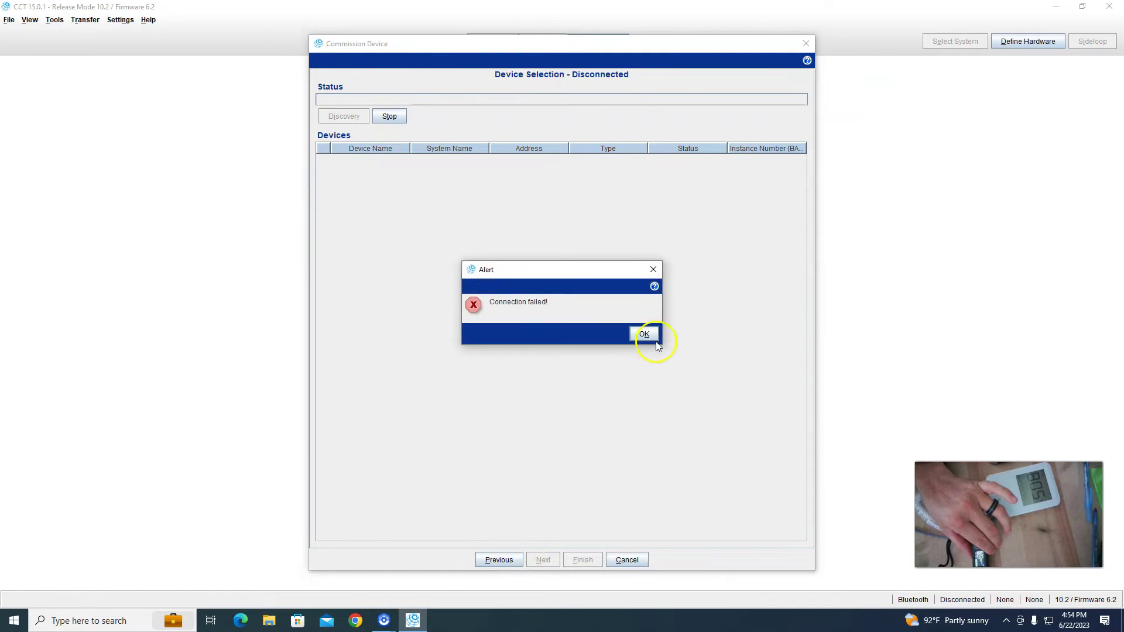
{"action": "left_click", "coordinate": [646, 334]}
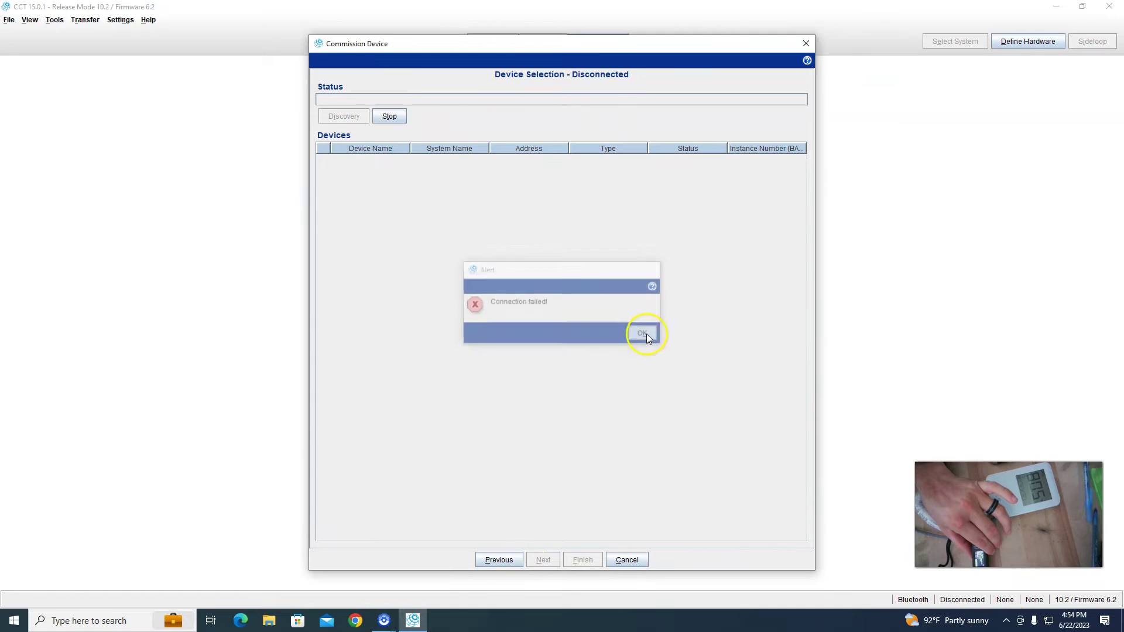
Retry the Bluetooth connection on COM port 4, then bring up the tray Bluetooth options menu.
{"action": "left_click", "coordinate": [498, 559]}
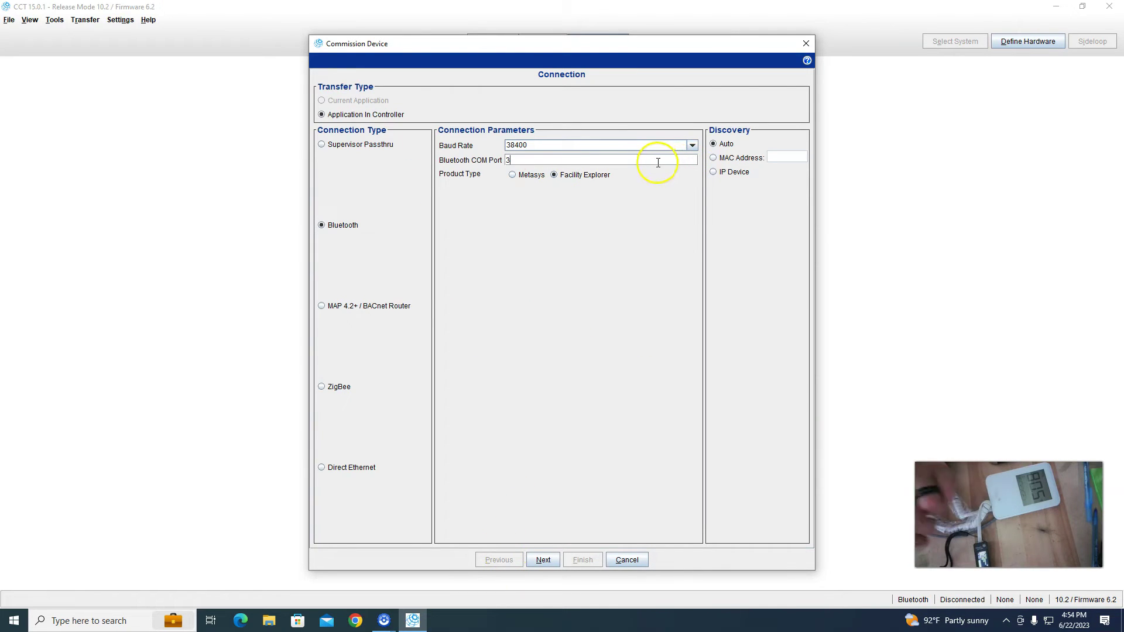
{"action": "left_click_drag", "start_coordinate": [591, 164], "coordinate": [486, 164]}
{"action": "type", "text": "4"}
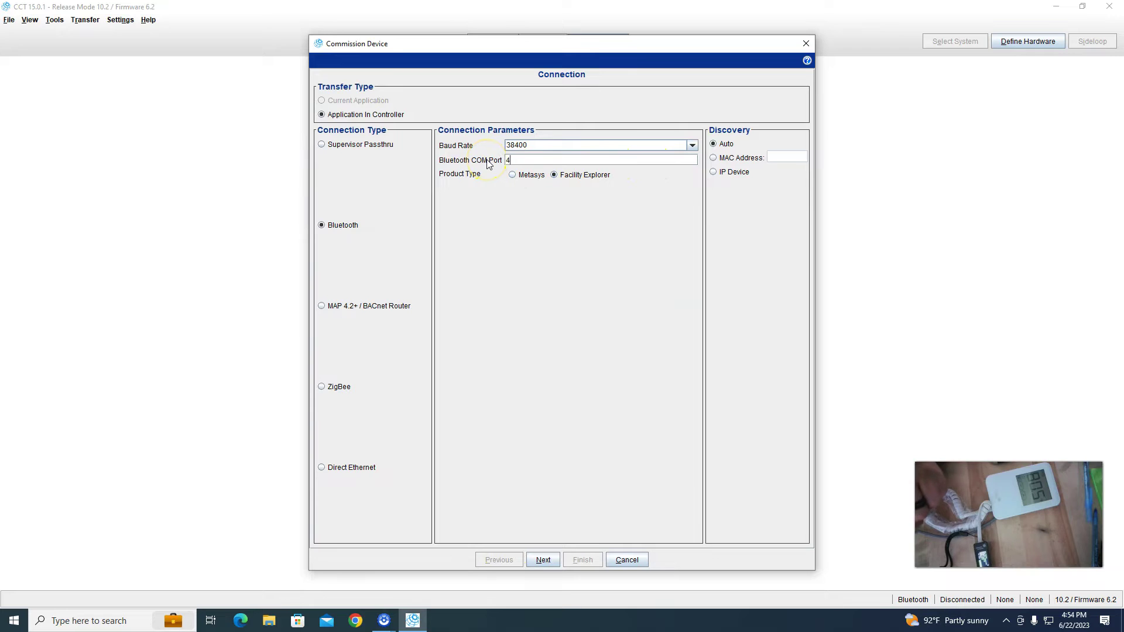
{"action": "left_click", "coordinate": [543, 561]}
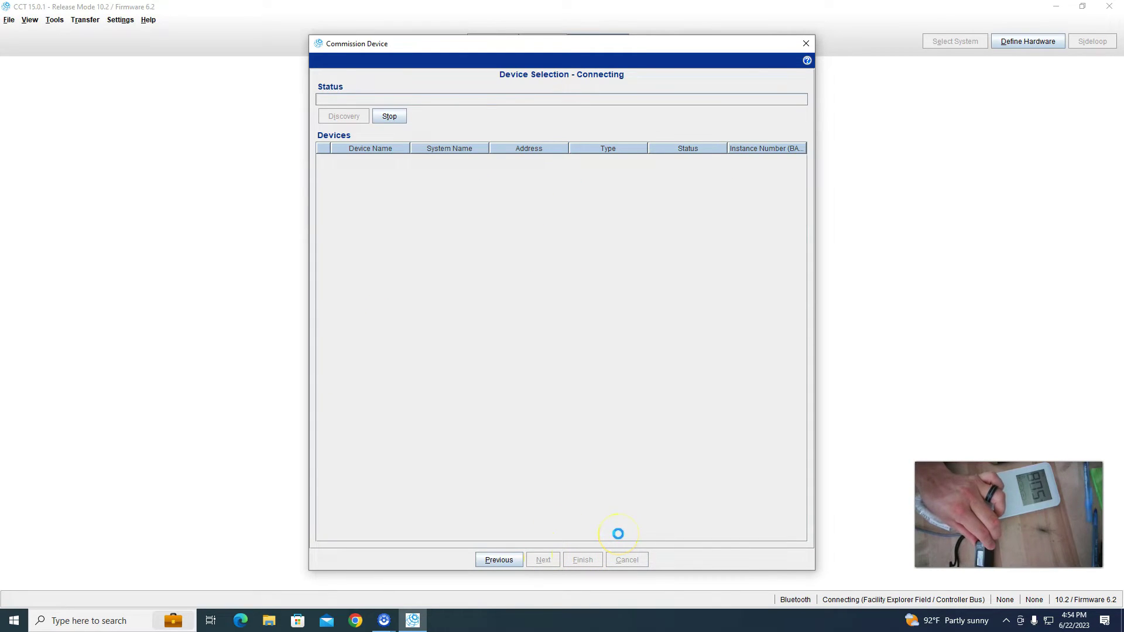
{"action": "left_click", "coordinate": [1006, 626]}
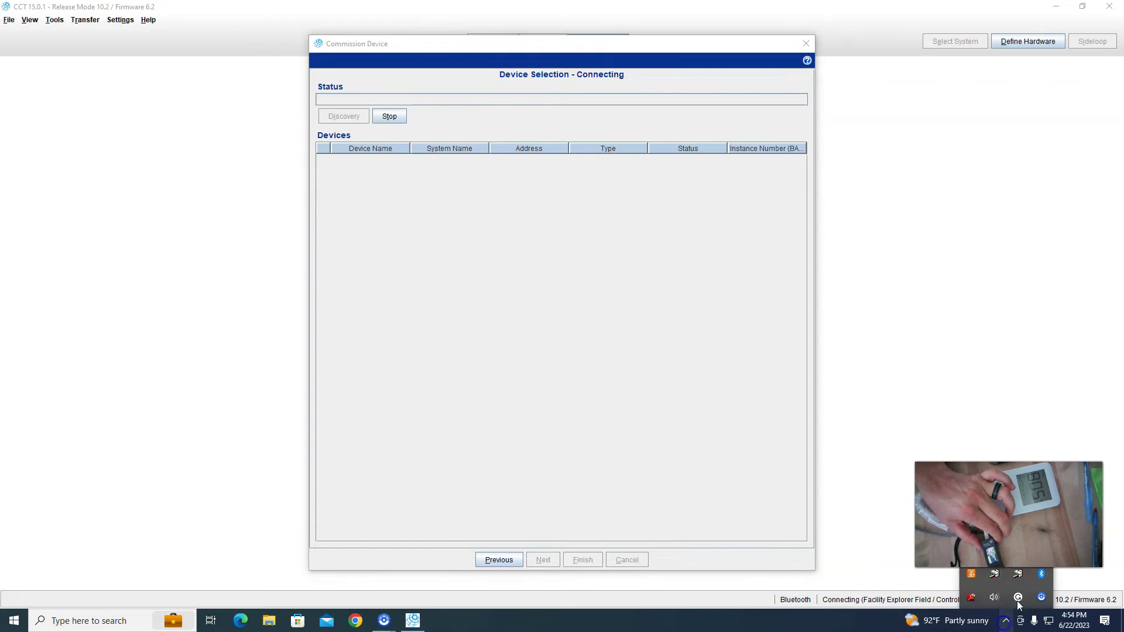
{"action": "right_click", "coordinate": [1041, 575]}
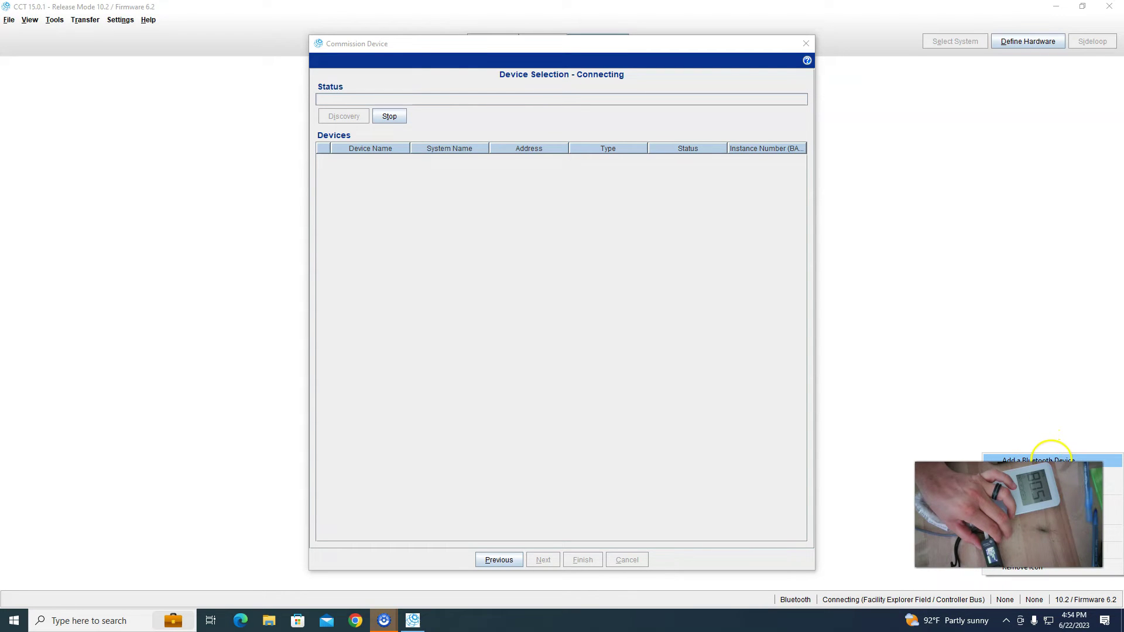
In Bluetooth settings, inspect the MS-BTCVT-10:00:E8:9F:04:73 device, then close Settings.
{"action": "left_click", "coordinate": [1048, 461]}
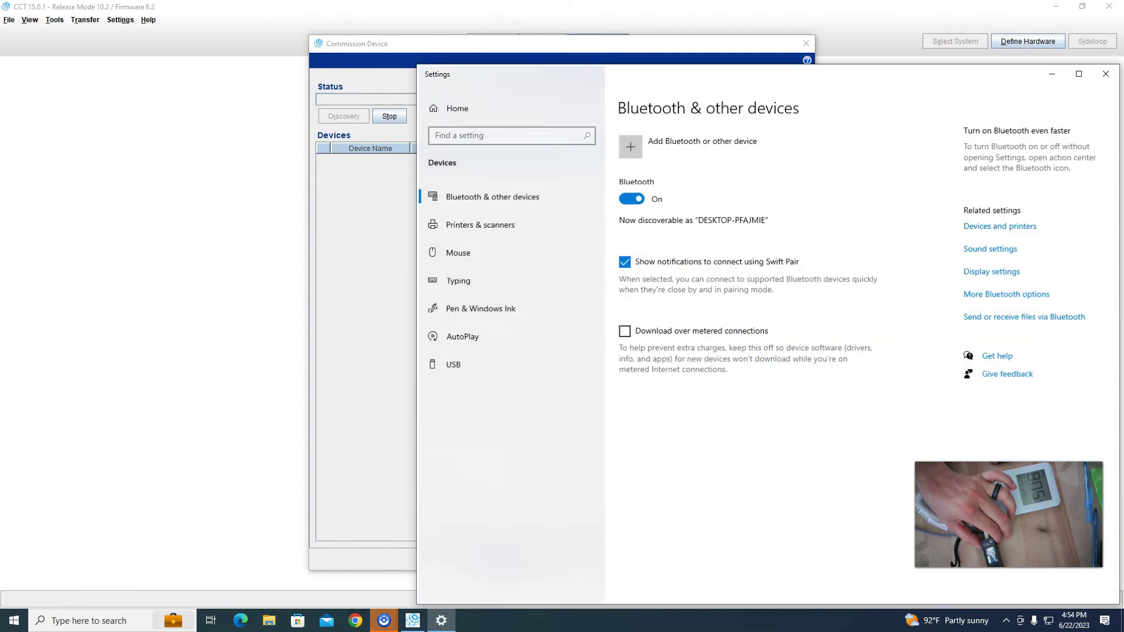
{"action": "scroll", "coordinate": [710, 489], "scroll_direction": "down", "scroll_amount": 10}
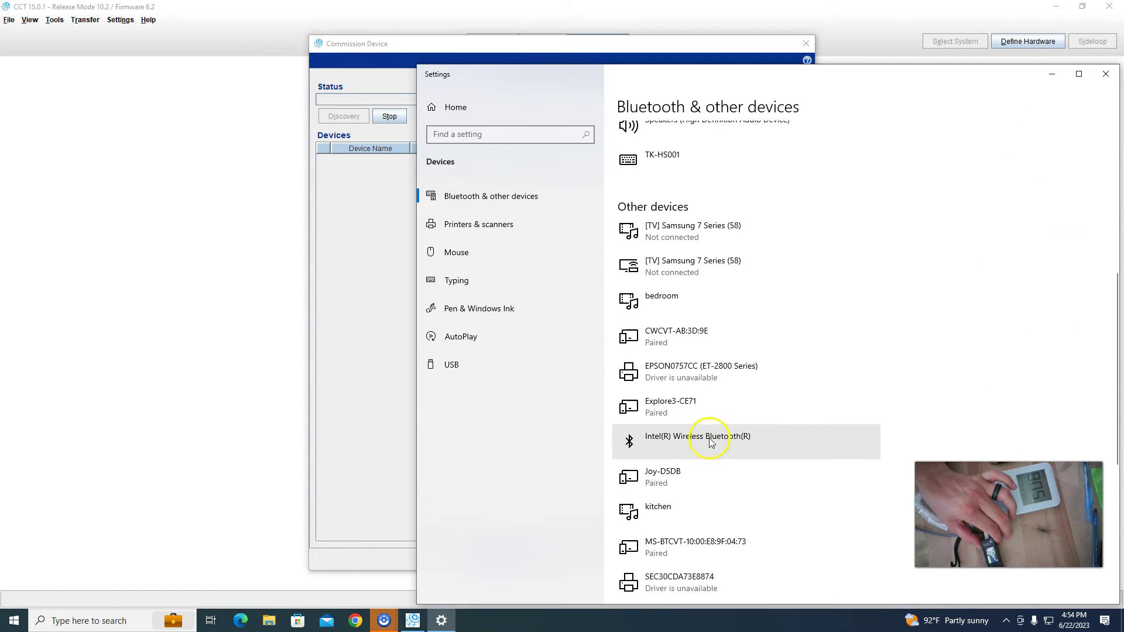
{"action": "left_click", "coordinate": [717, 464]}
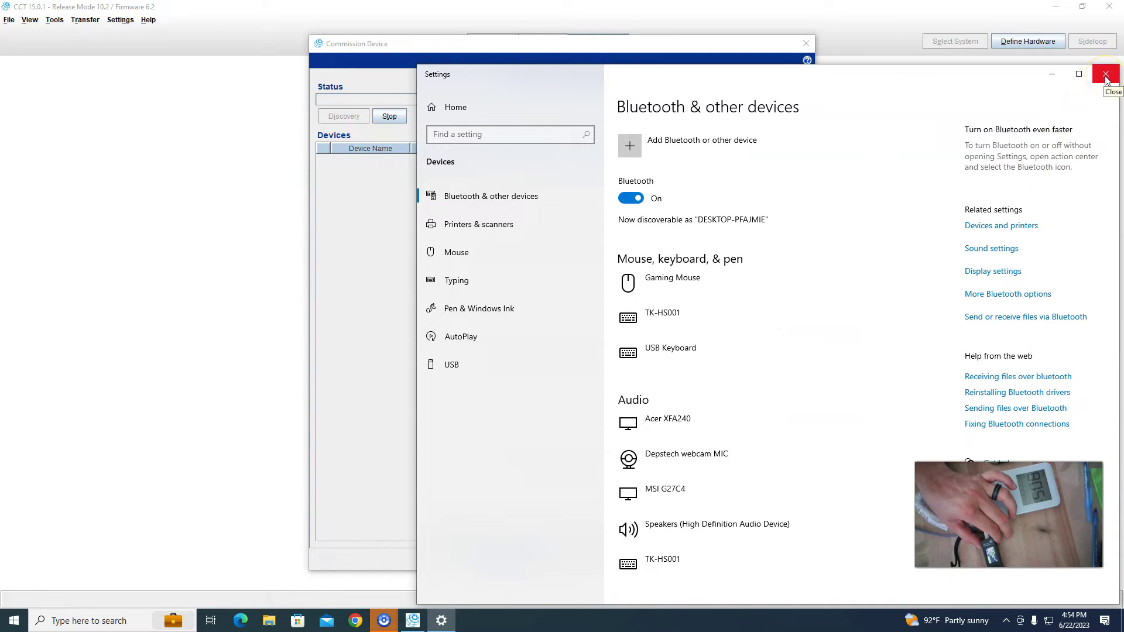
{"action": "left_click", "coordinate": [1106, 76]}
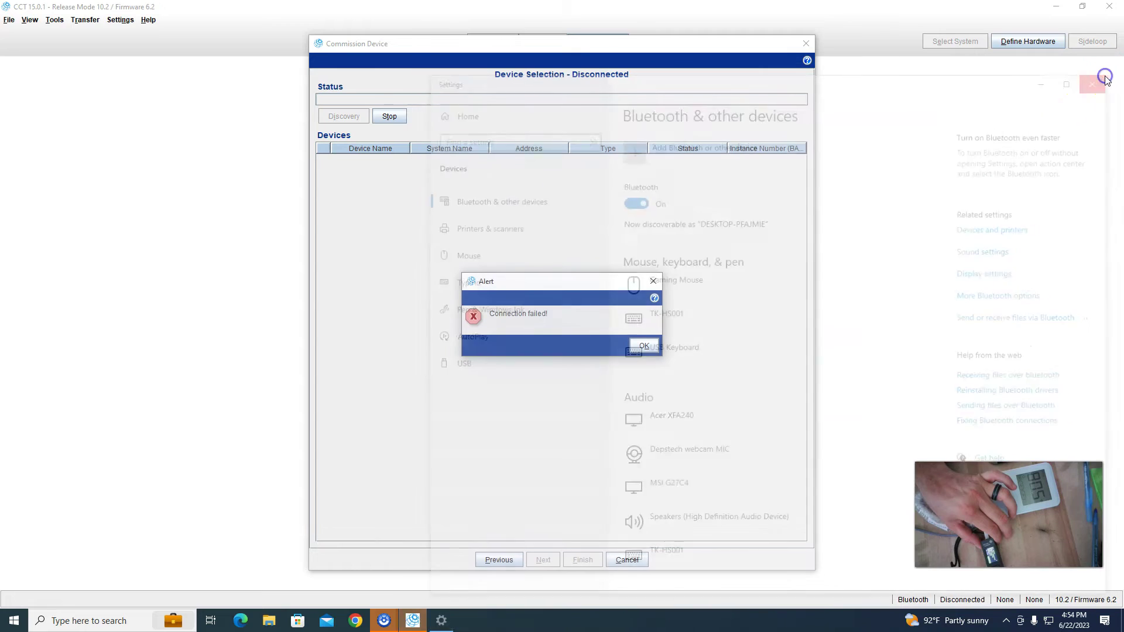
Dismiss the failure, reselect the COM port and retry, then back out to the Connection page when it stalls.
{"action": "left_click", "coordinate": [653, 347]}
{"action": "left_click", "coordinate": [500, 562]}
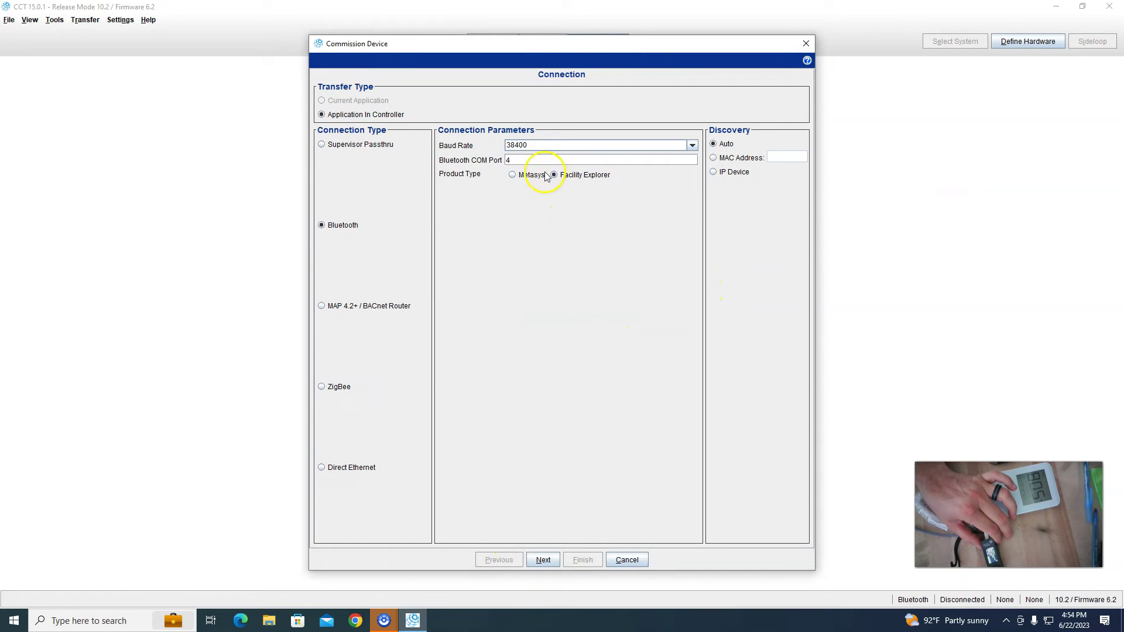
{"action": "double_click", "coordinate": [508, 162]}
{"action": "left_click", "coordinate": [543, 559]}
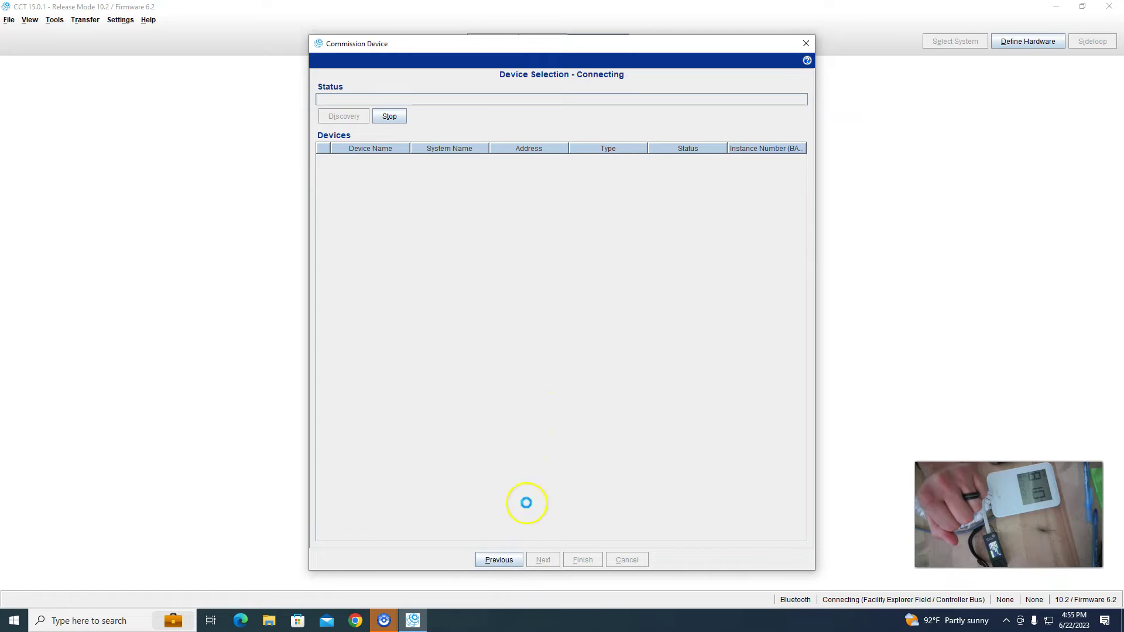
{"action": "left_click", "coordinate": [499, 560]}
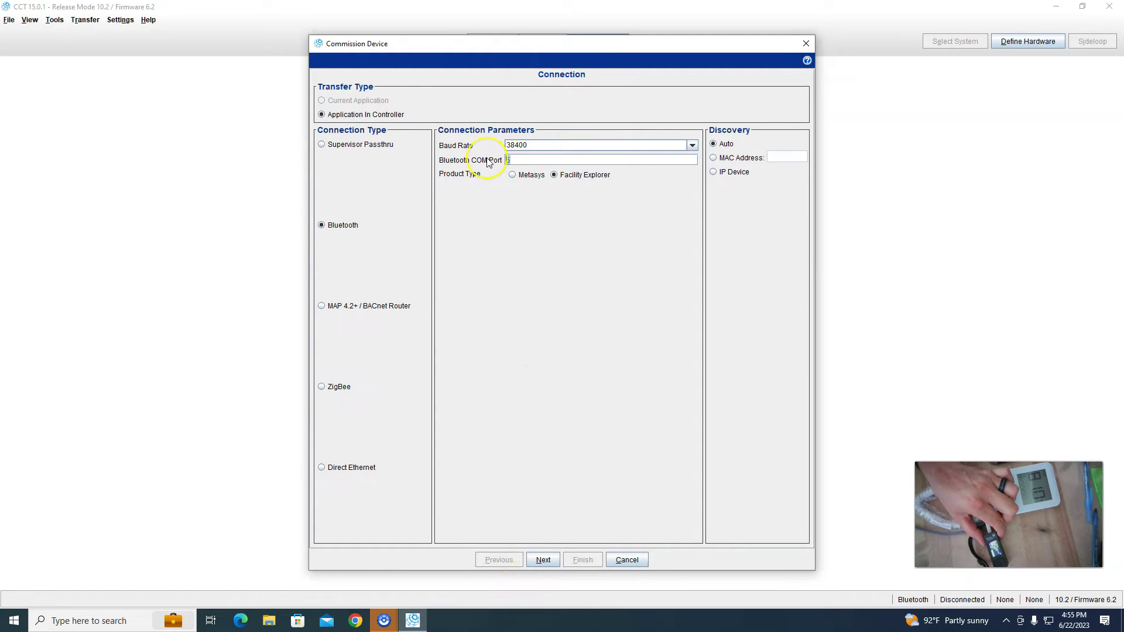
Retry the Bluetooth connection on COM port 7, then go back to the connection settings.
{"action": "left_click", "coordinate": [543, 560]}
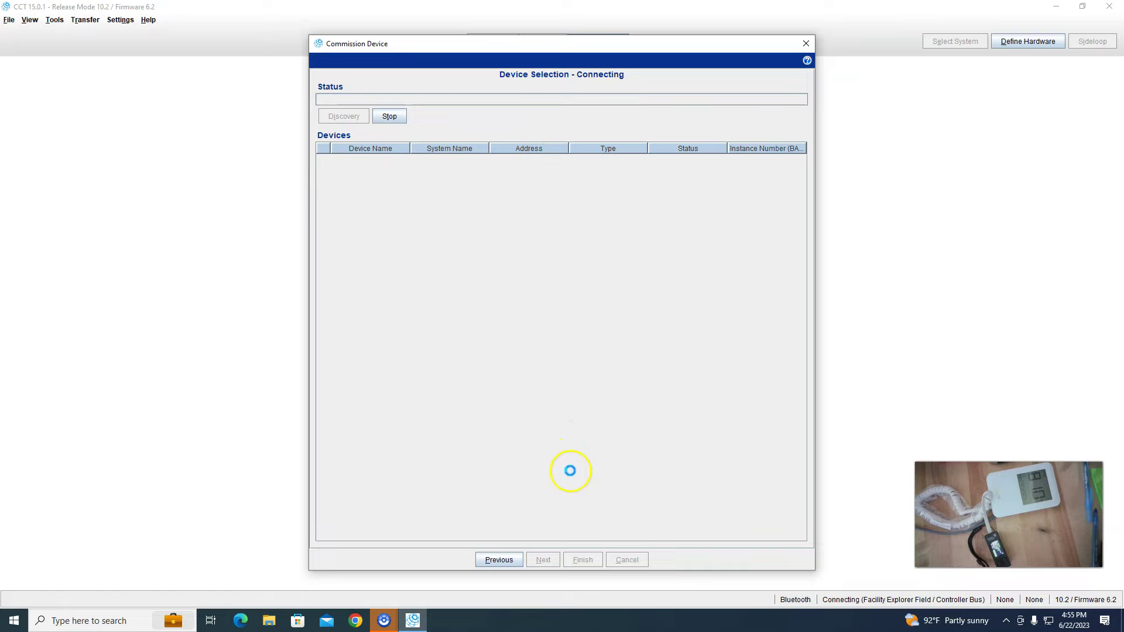
{"action": "left_click", "coordinate": [499, 560]}
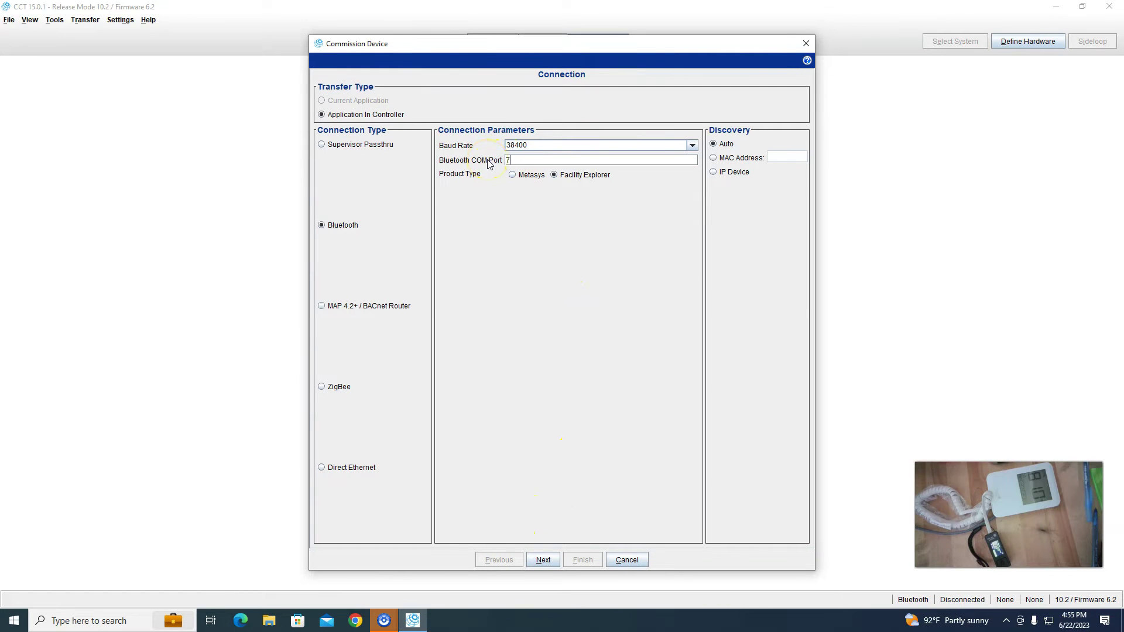
{"action": "left_click", "coordinate": [544, 561]}
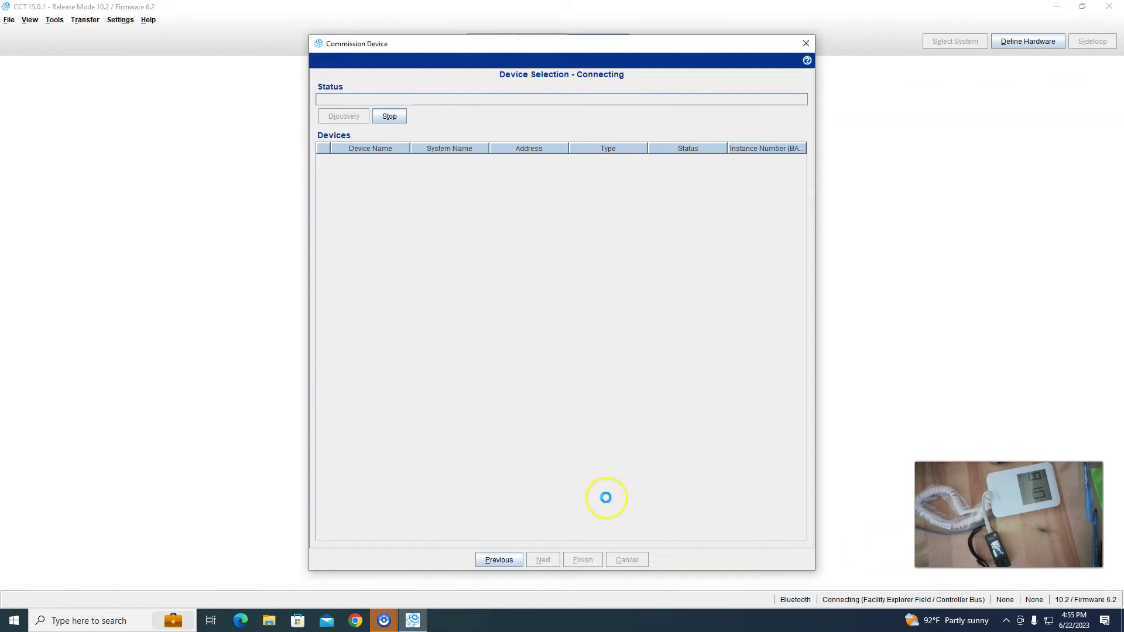
Change the Bluetooth COM port to 8, retry the connection, then return to settings.
{"action": "left_click", "coordinate": [499, 560]}
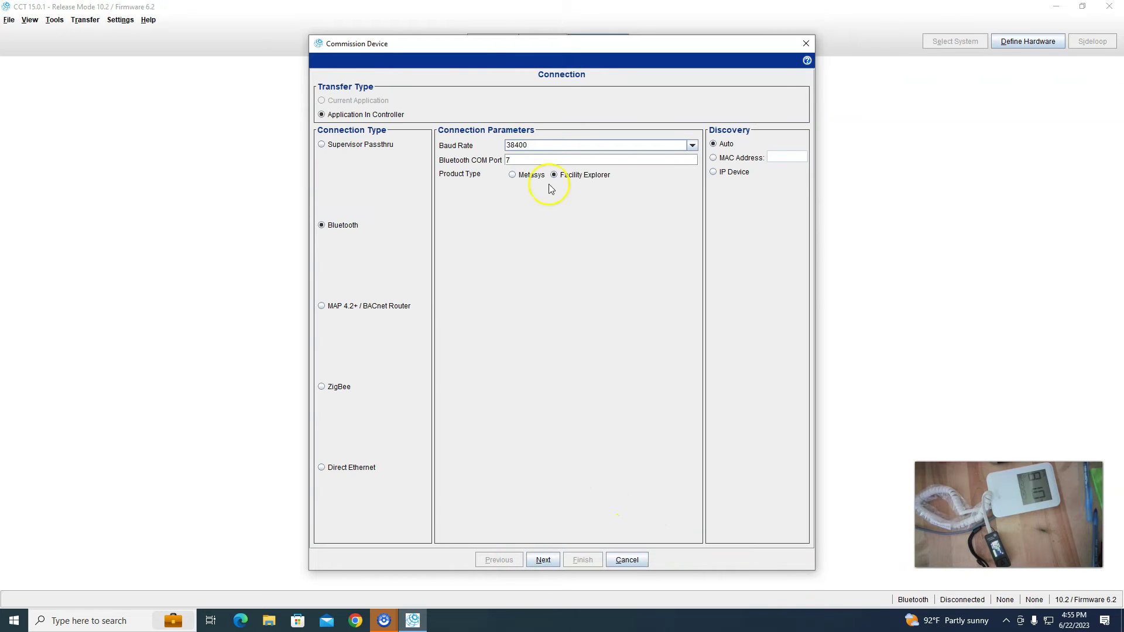
{"action": "left_click_drag", "start_coordinate": [525, 159], "coordinate": [480, 163]}
{"action": "type", "text": "8"}
{"action": "left_click", "coordinate": [543, 560]}
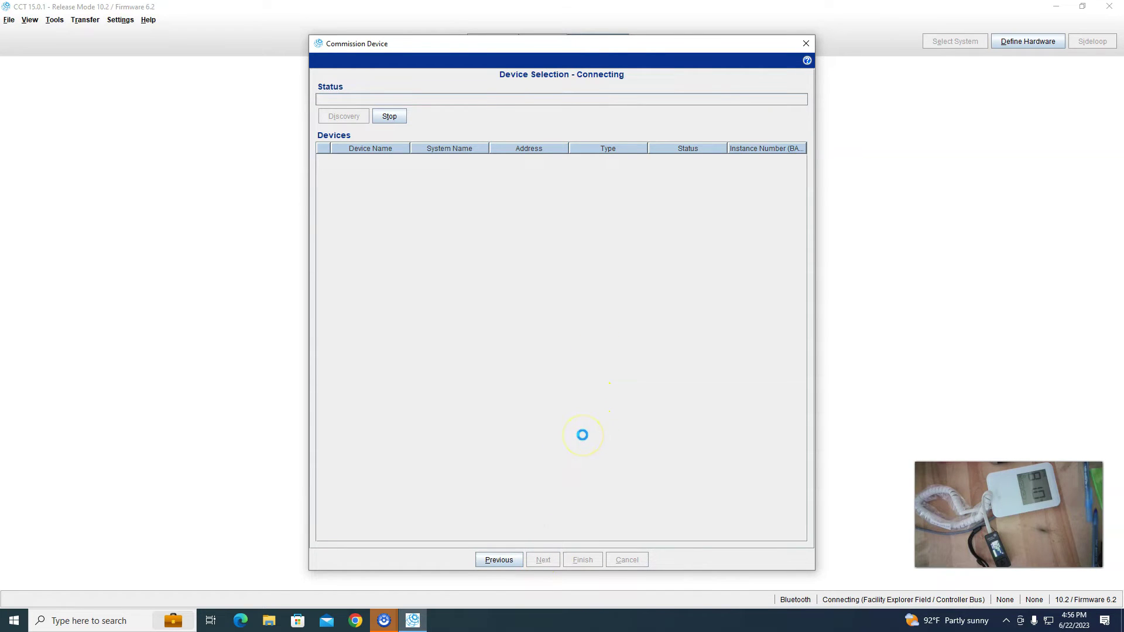
{"action": "left_click", "coordinate": [509, 562]}
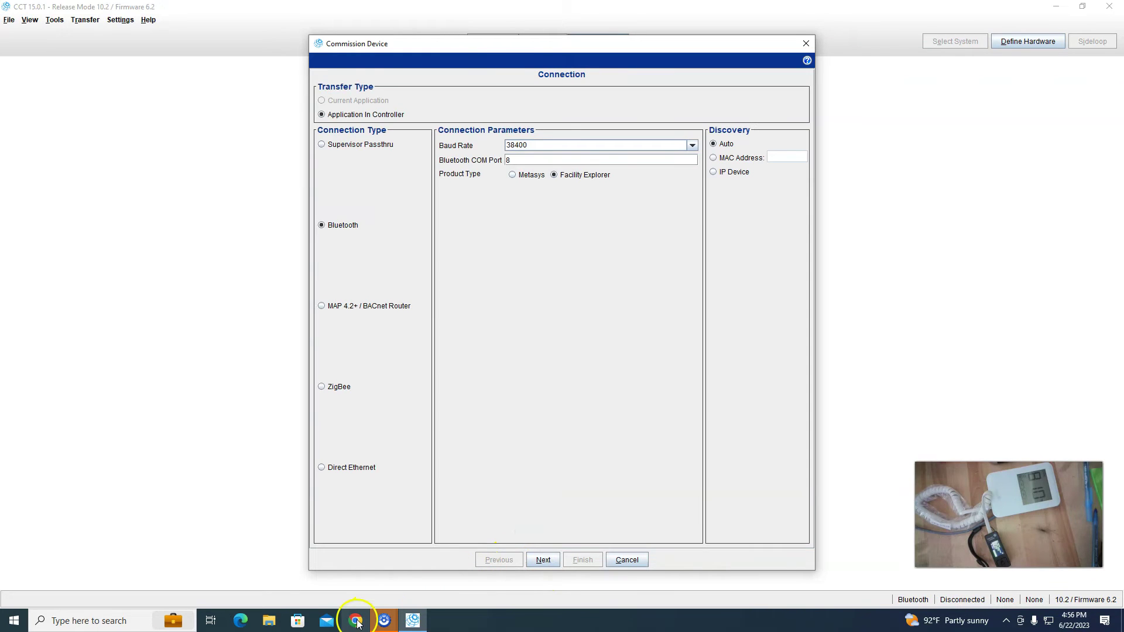
{"action": "left_click", "coordinate": [271, 622]}
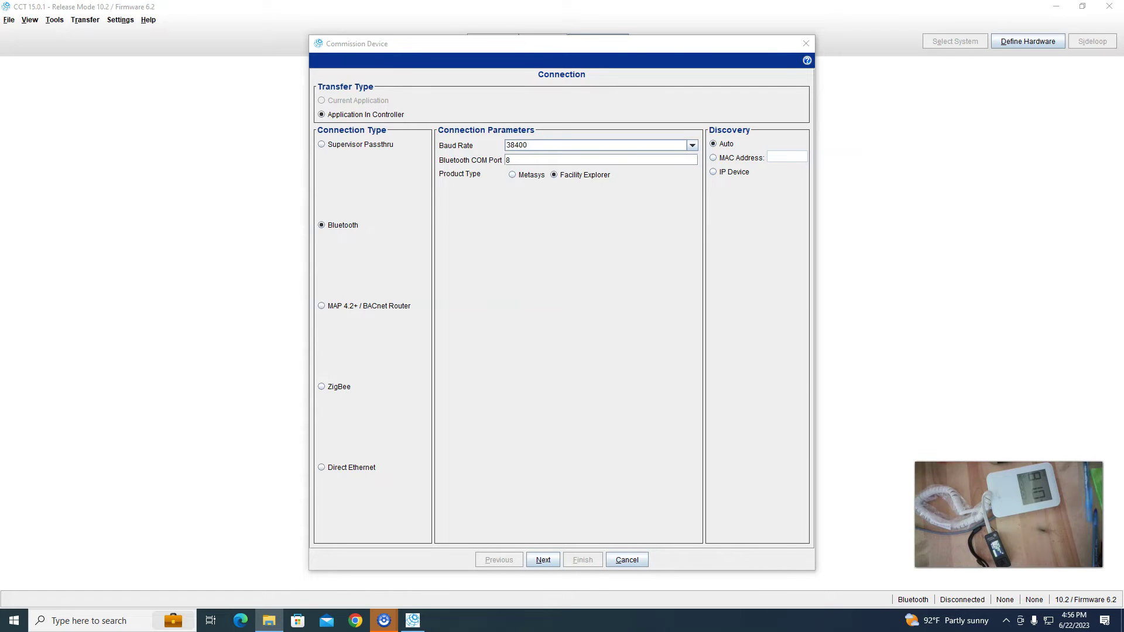
Read cwcvt.pdf's steps for using BAS Tools in Wi-Fi AP Router Mode.
{"action": "scroll", "coordinate": [498, 433], "scroll_direction": "down", "scroll_amount": 5}
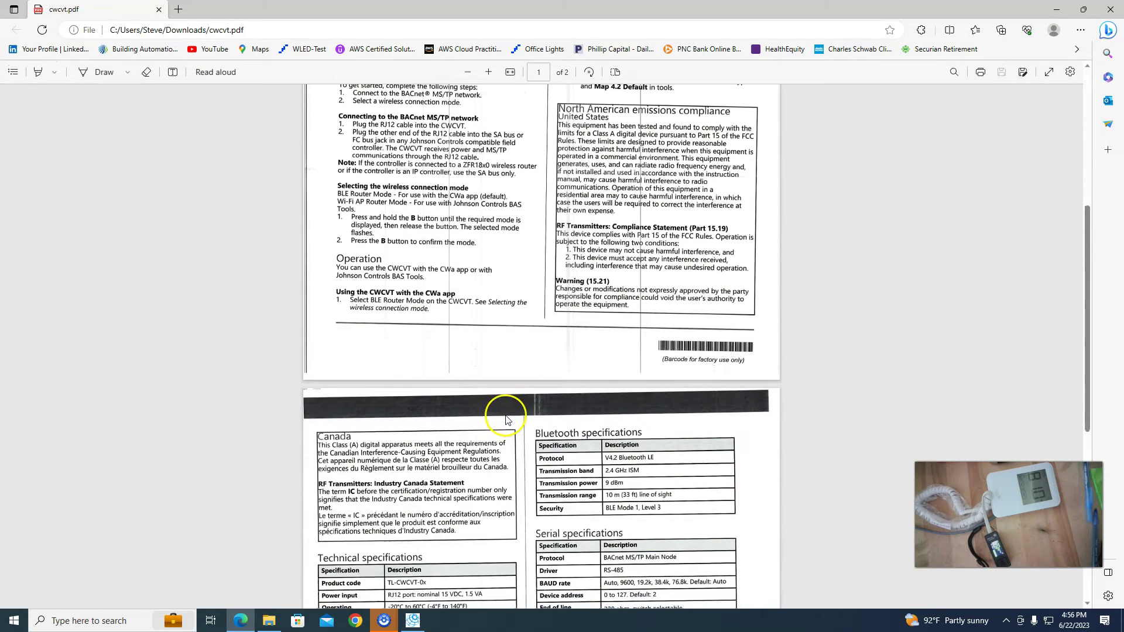
{"action": "scroll", "coordinate": [468, 398], "scroll_direction": "up", "scroll_amount": 3}
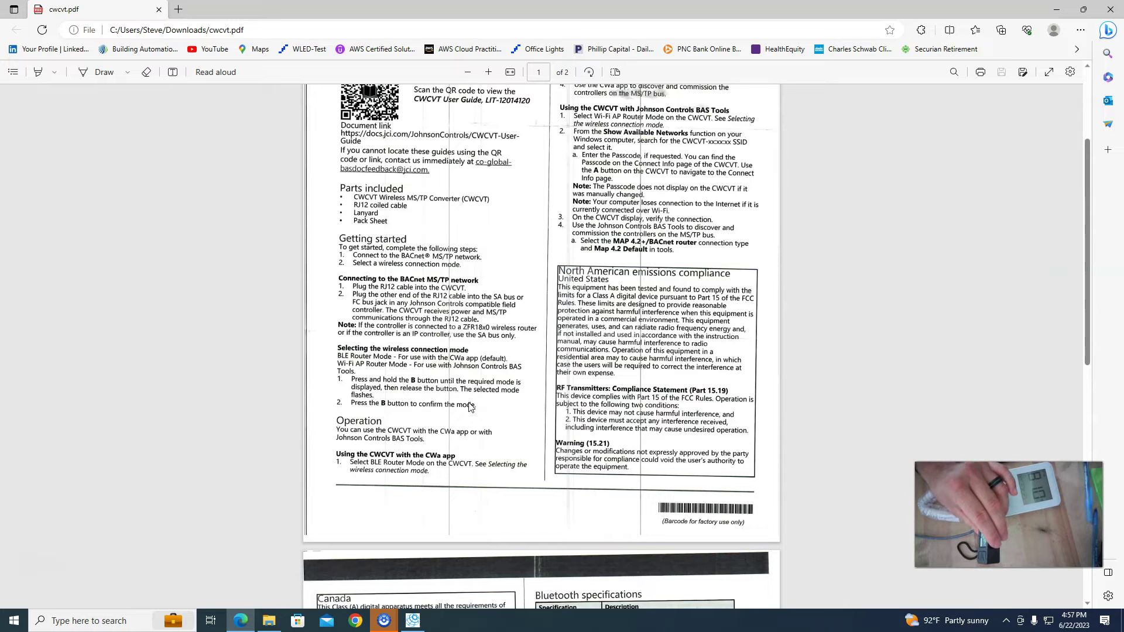
{"action": "left_click", "coordinate": [1006, 622]}
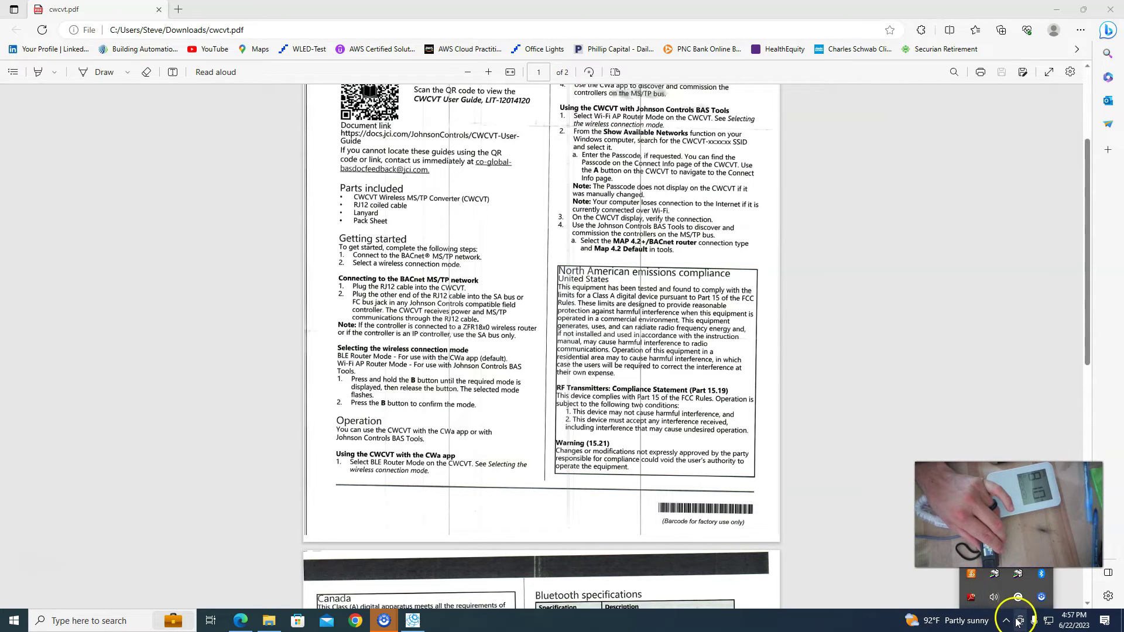
Join the secured CWCVT-AB:3D:9D Wi-Fi network by entering its security key.
{"action": "left_click", "coordinate": [1047, 622]}
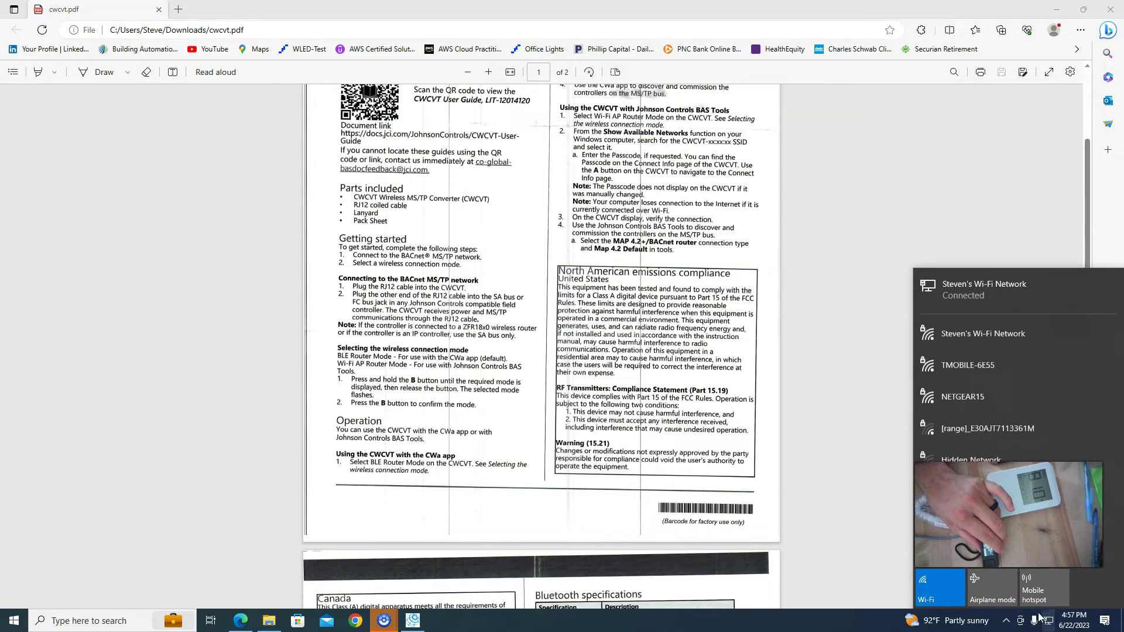
{"action": "left_click", "coordinate": [993, 402]}
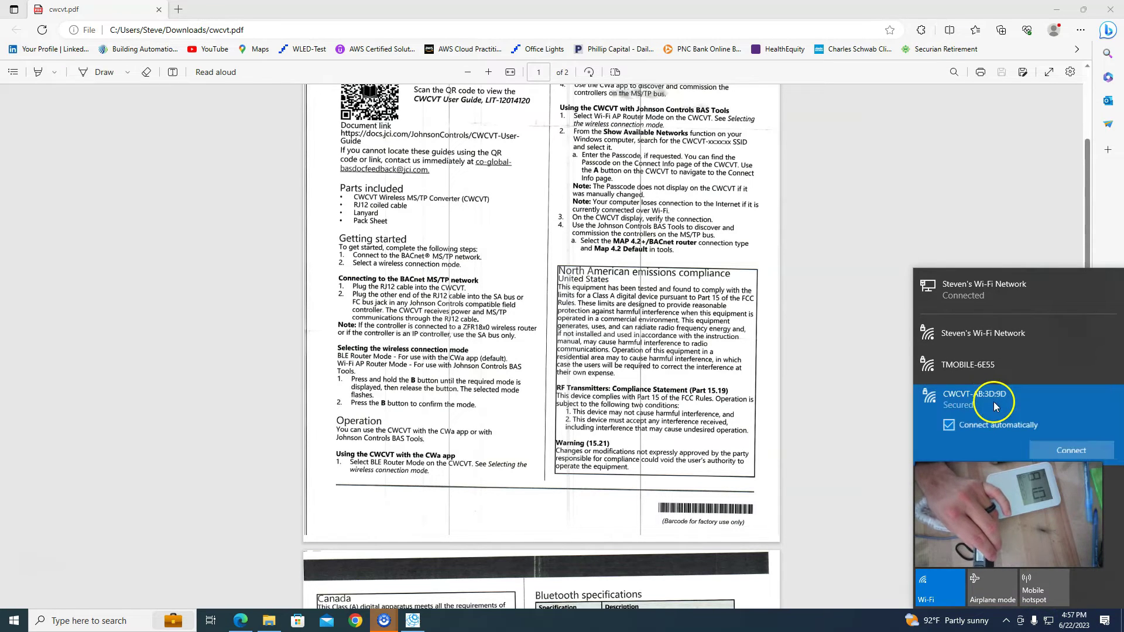
{"action": "left_click", "coordinate": [1050, 456]}
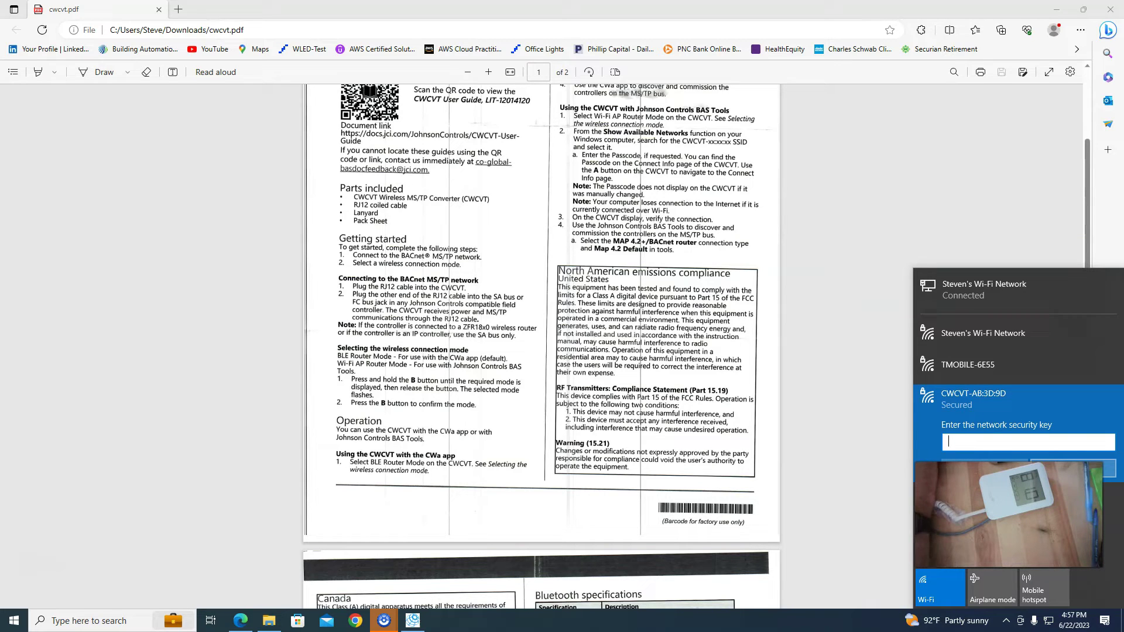
{"action": "type", "text": "•"}
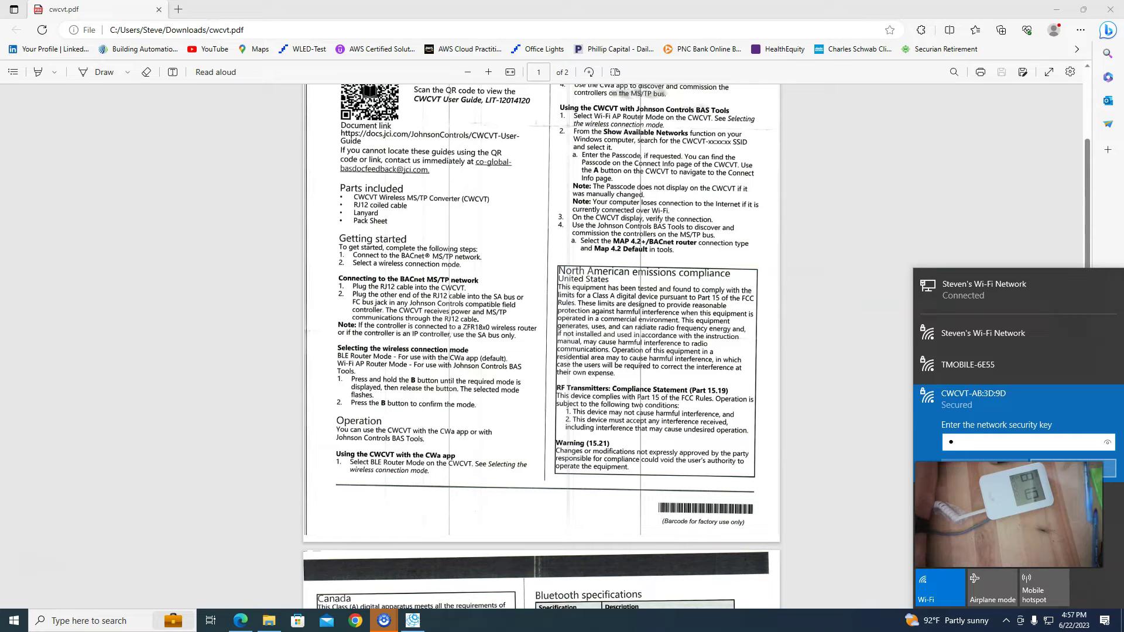
{"action": "type", "text": "•••••••"}
{"action": "type", "text": "•"}
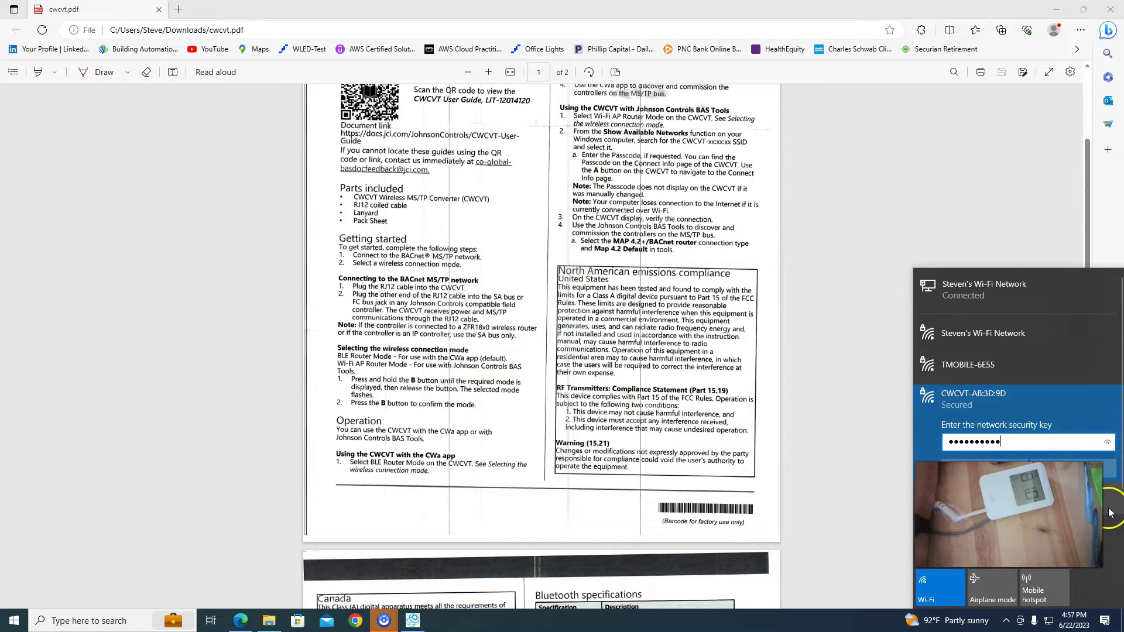
{"action": "left_click", "coordinate": [996, 467]}
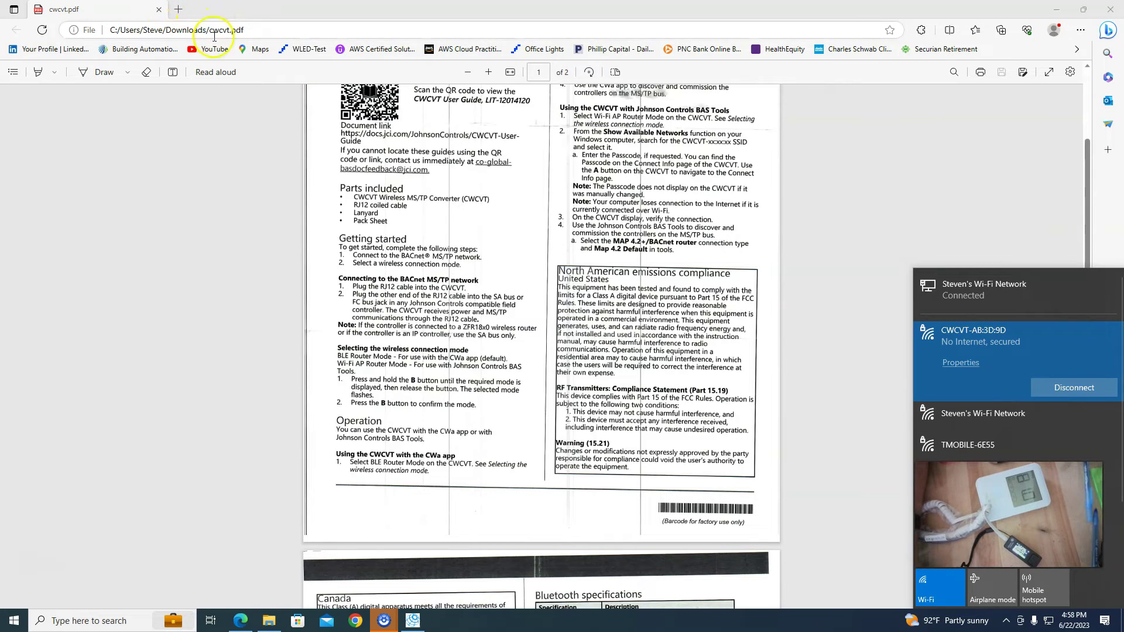
Try loading 192.168.142.1 in Chrome's Work profile, reload it, then close the refused page.
{"action": "left_click", "coordinate": [356, 620]}
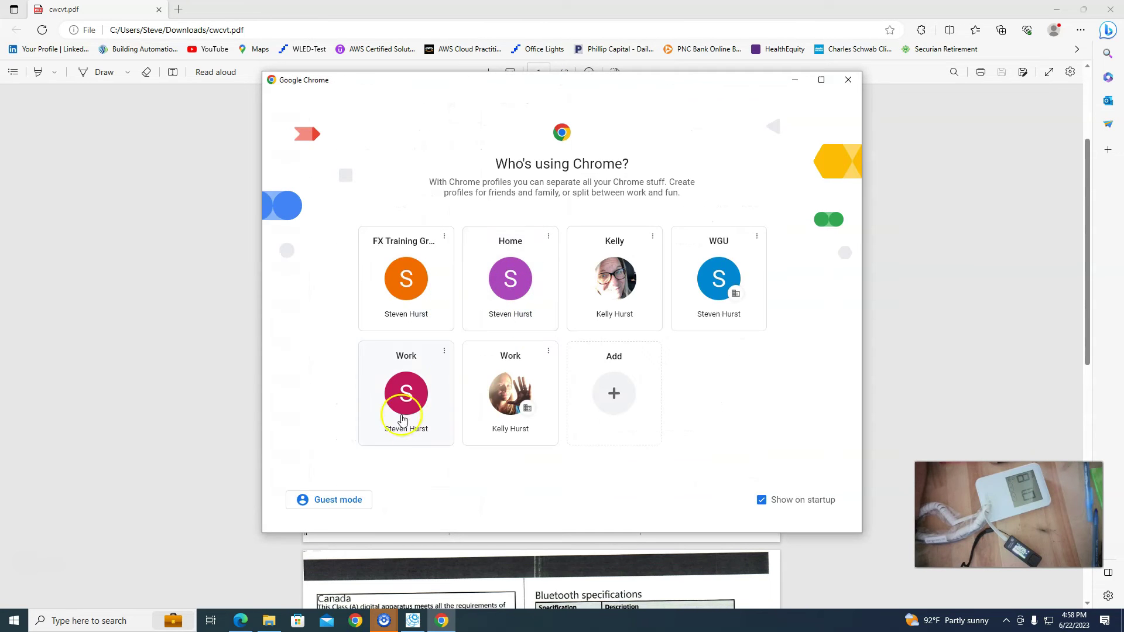
{"action": "left_click", "coordinate": [406, 398]}
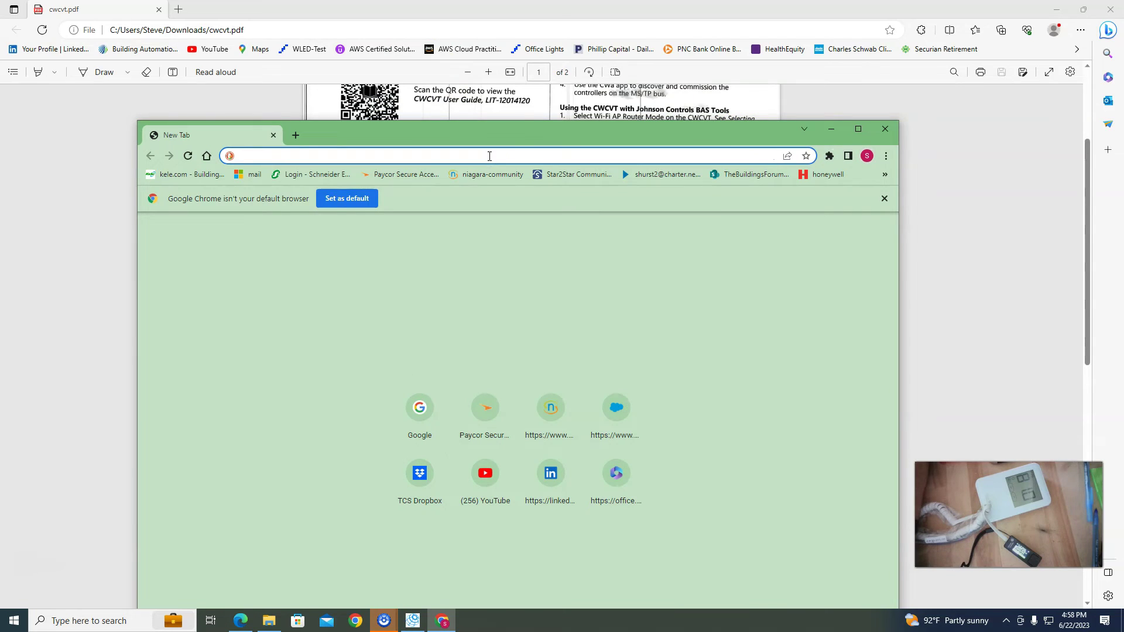
{"action": "type", "text": "192.168.142.1"}
{"action": "key", "text": "Return"}
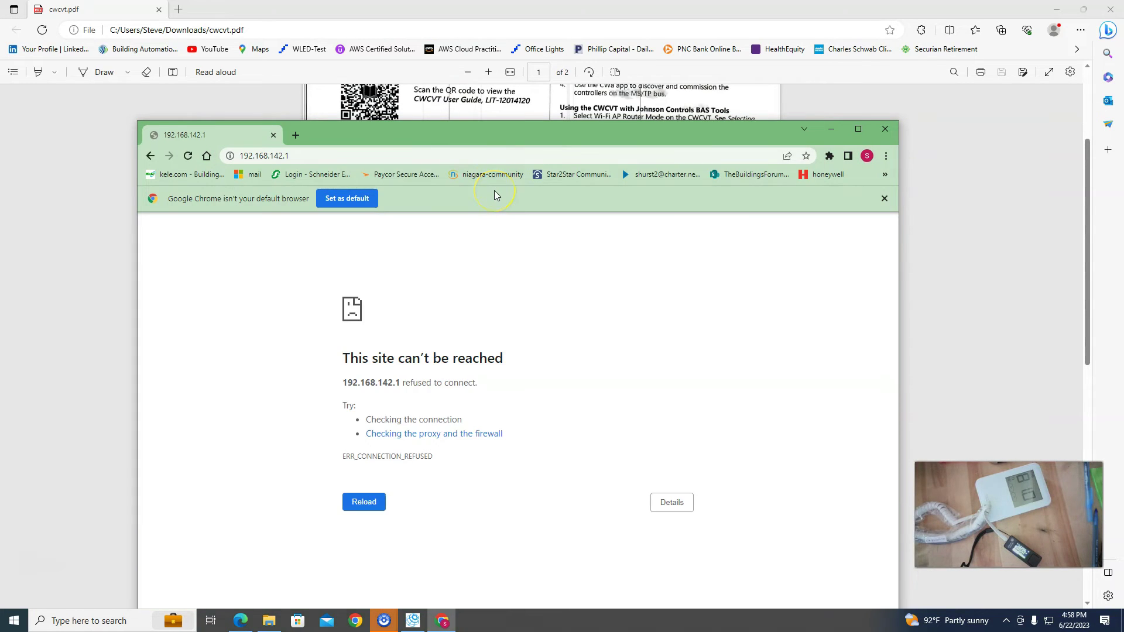
{"action": "key", "text": "F5"}
{"action": "left_click", "coordinate": [884, 129]}
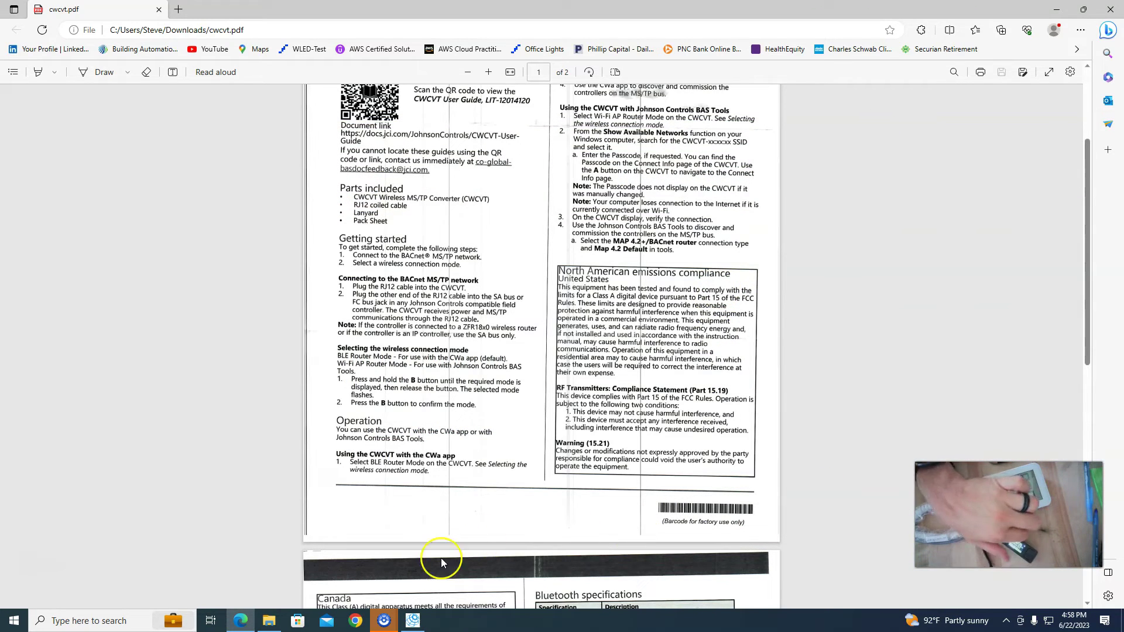
Connect through MAP 4.2+ / BACnet Router at default 192.168.142.1 using the Intel Wi-Fi 6E adapter.
{"action": "left_click", "coordinate": [412, 620]}
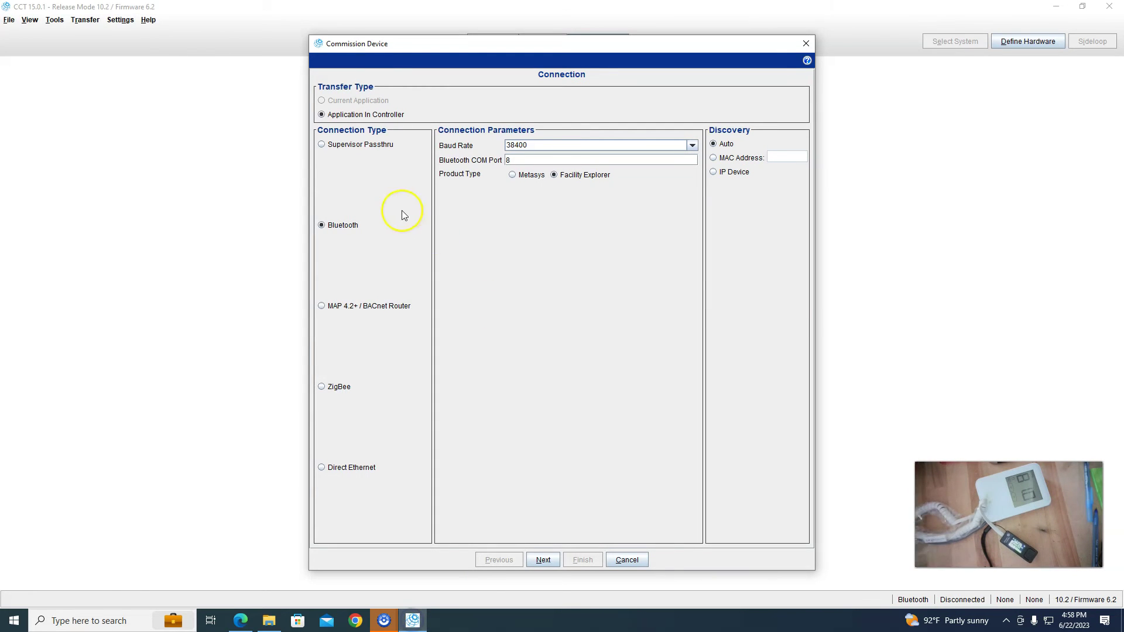
{"action": "left_click", "coordinate": [343, 311]}
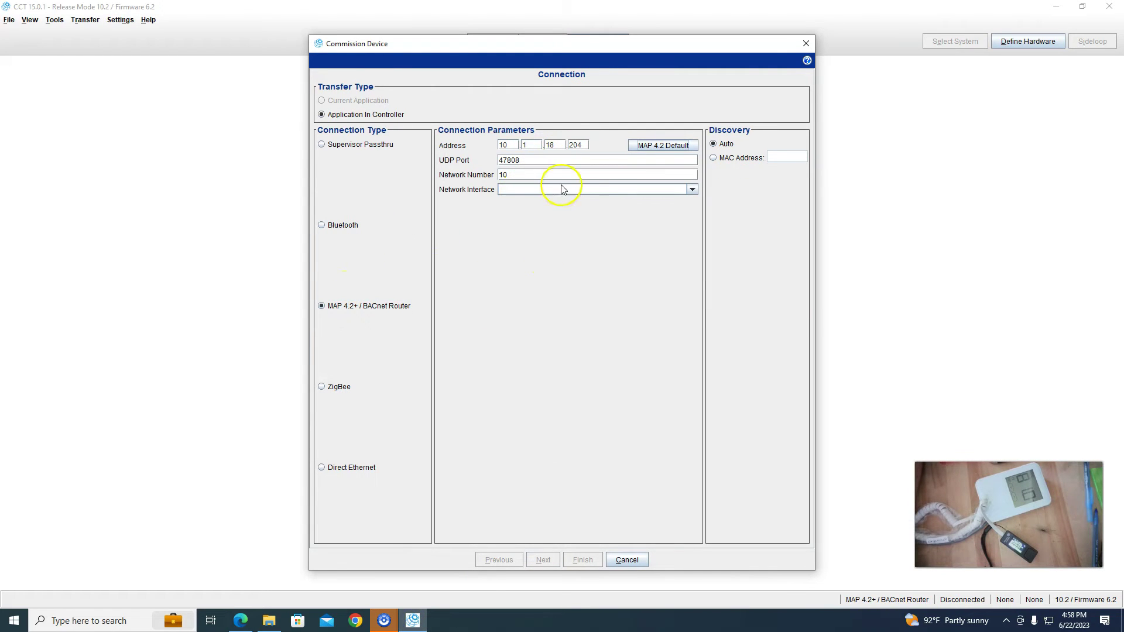
{"action": "left_click", "coordinate": [638, 150]}
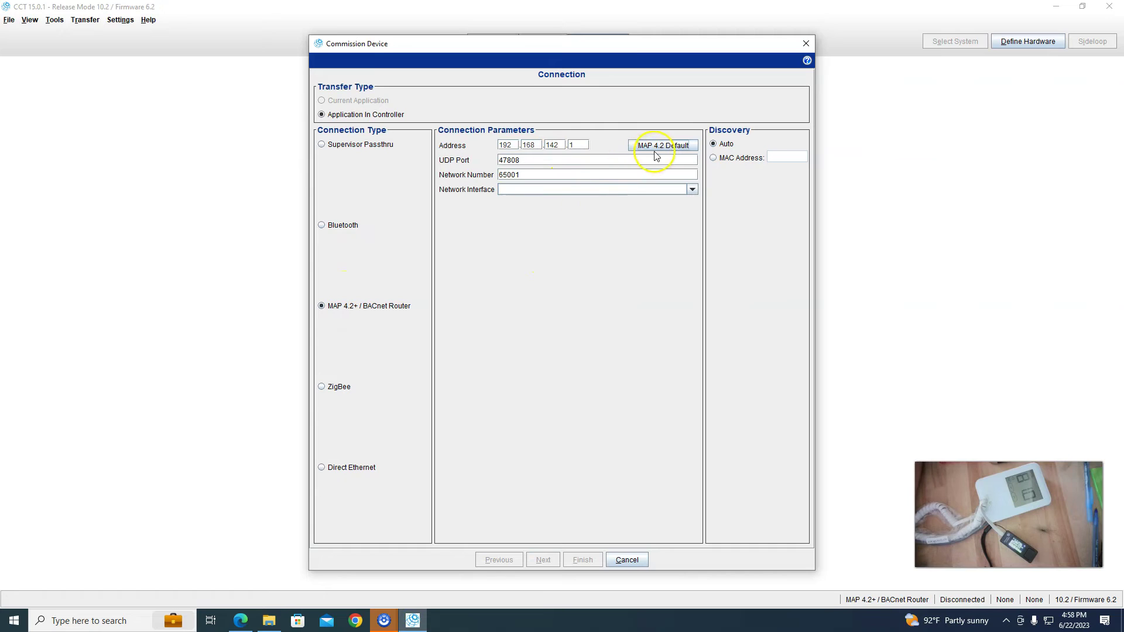
{"action": "left_click", "coordinate": [692, 189]}
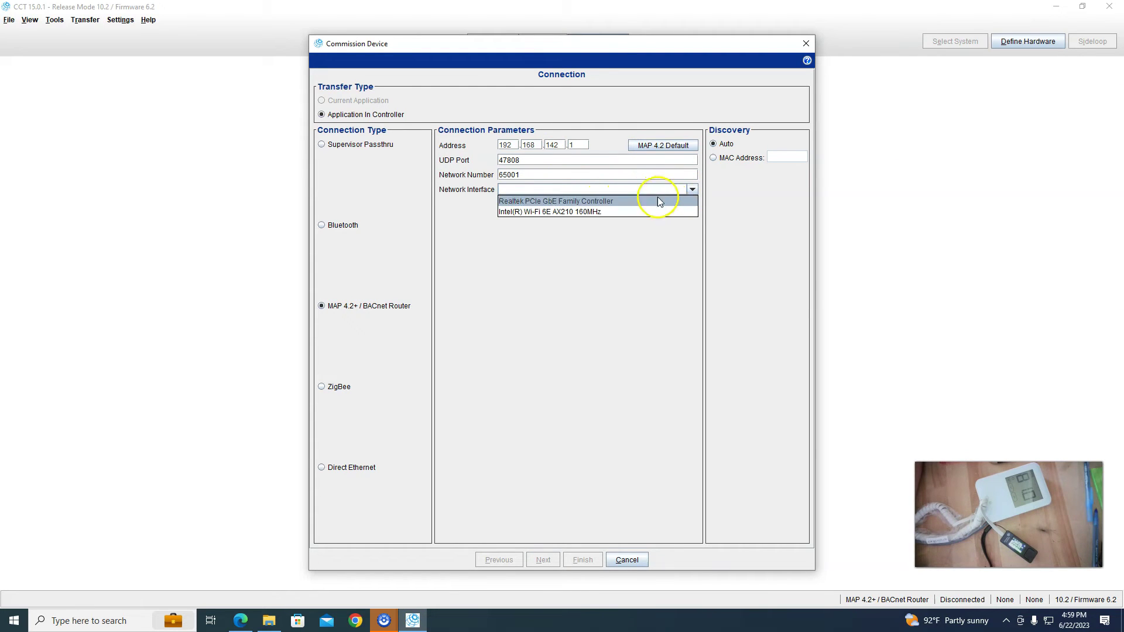
{"action": "left_click", "coordinate": [570, 212]}
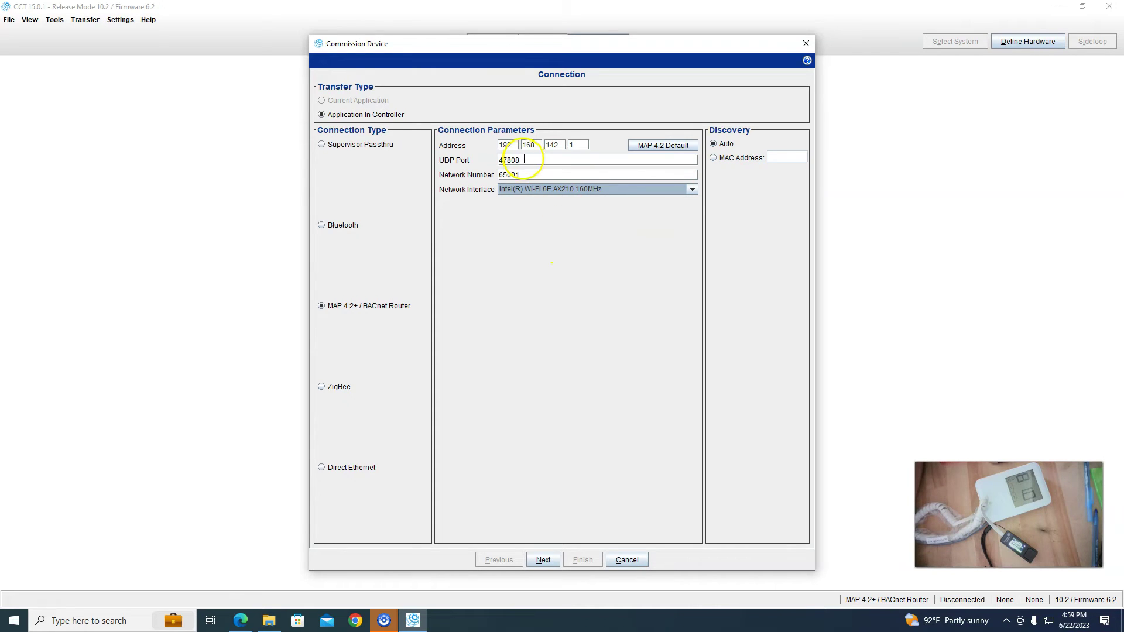
{"action": "left_click", "coordinate": [544, 560]}
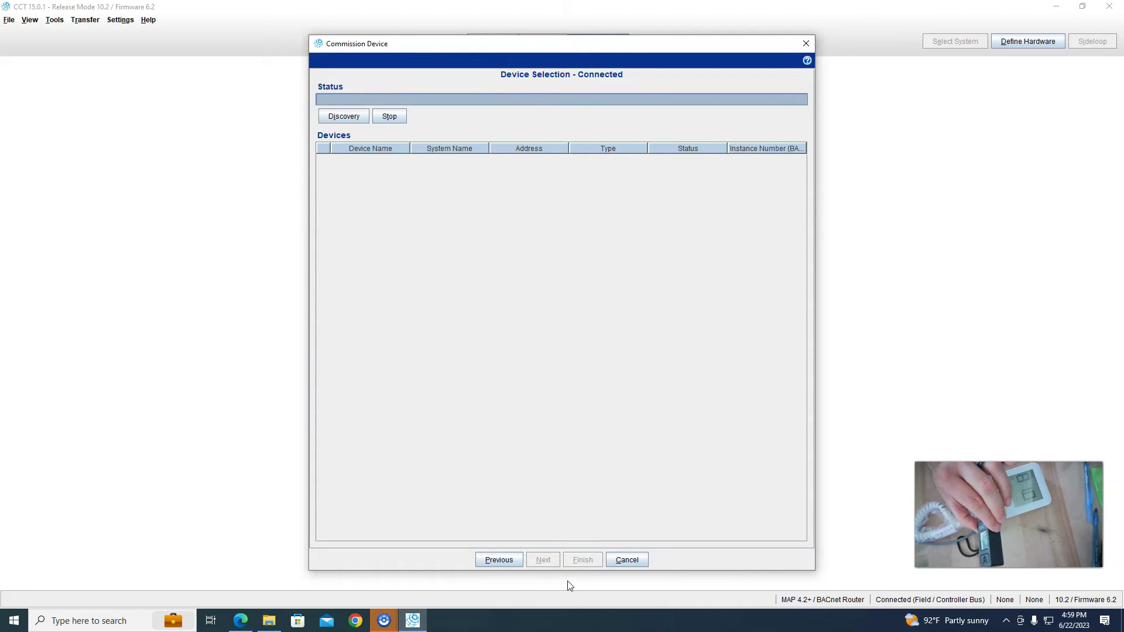
{"action": "left_click", "coordinate": [541, 565]}
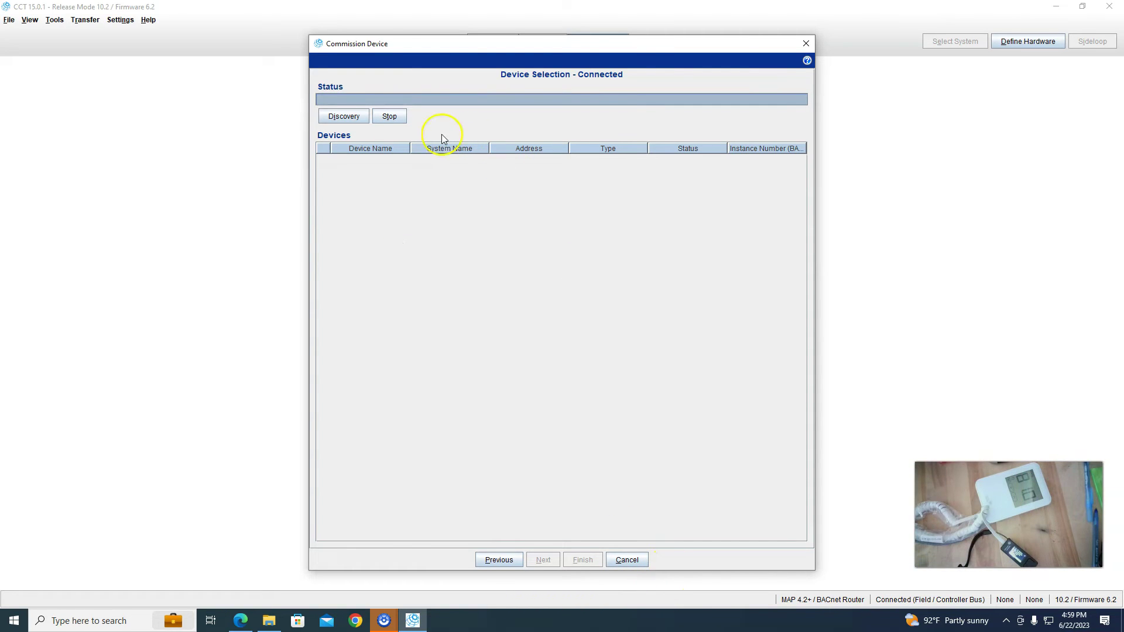
{"action": "left_click", "coordinate": [349, 116]}
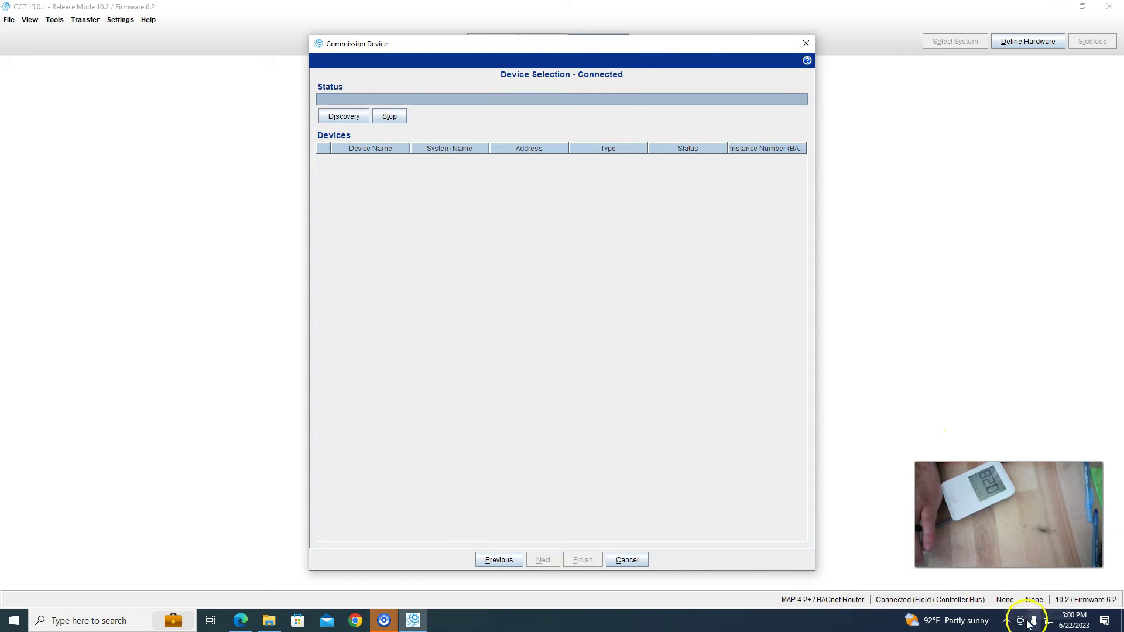
Reconnect to the CWCVT-AB:3D:9D Wi-Fi network and rerun CCT device discovery over it.
{"action": "left_click", "coordinate": [1048, 622]}
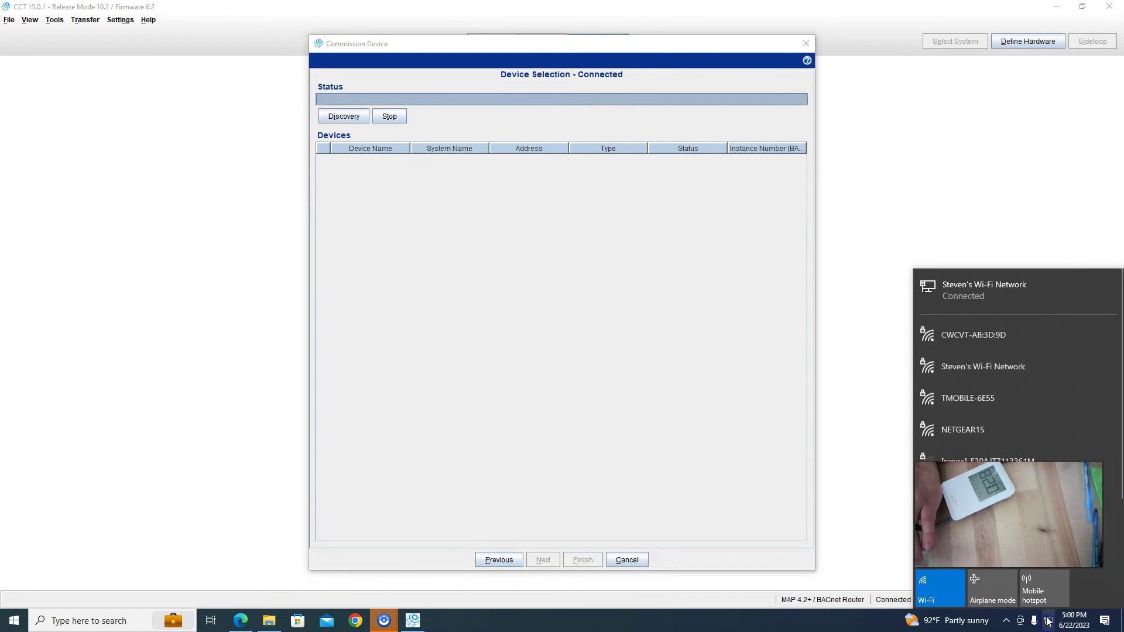
{"action": "left_click", "coordinate": [973, 336]}
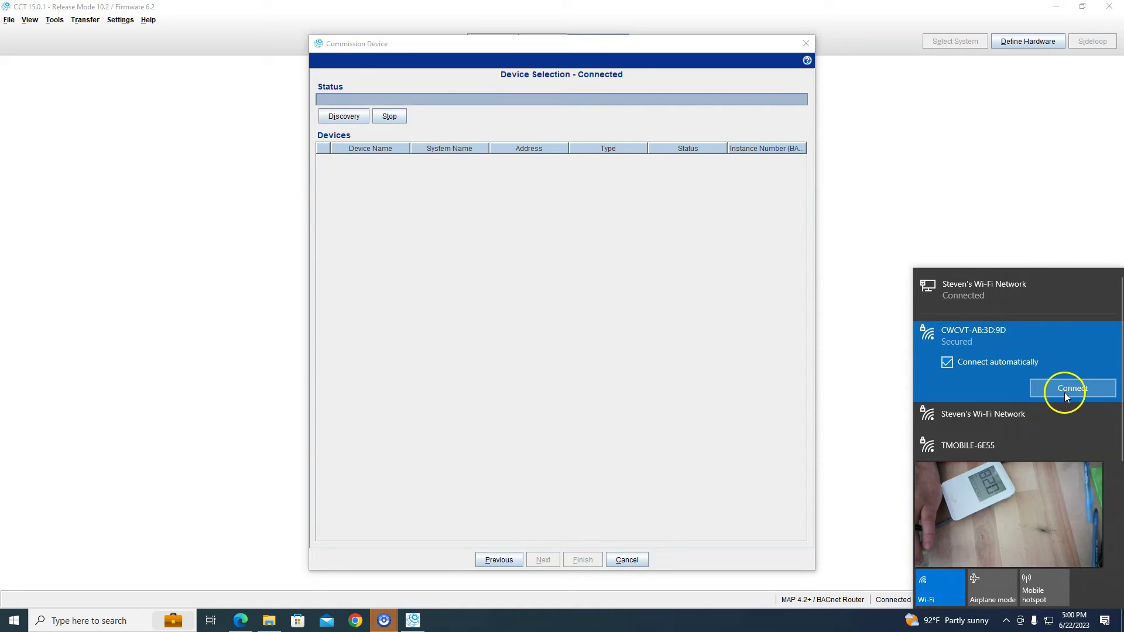
{"action": "left_click", "coordinate": [1067, 389]}
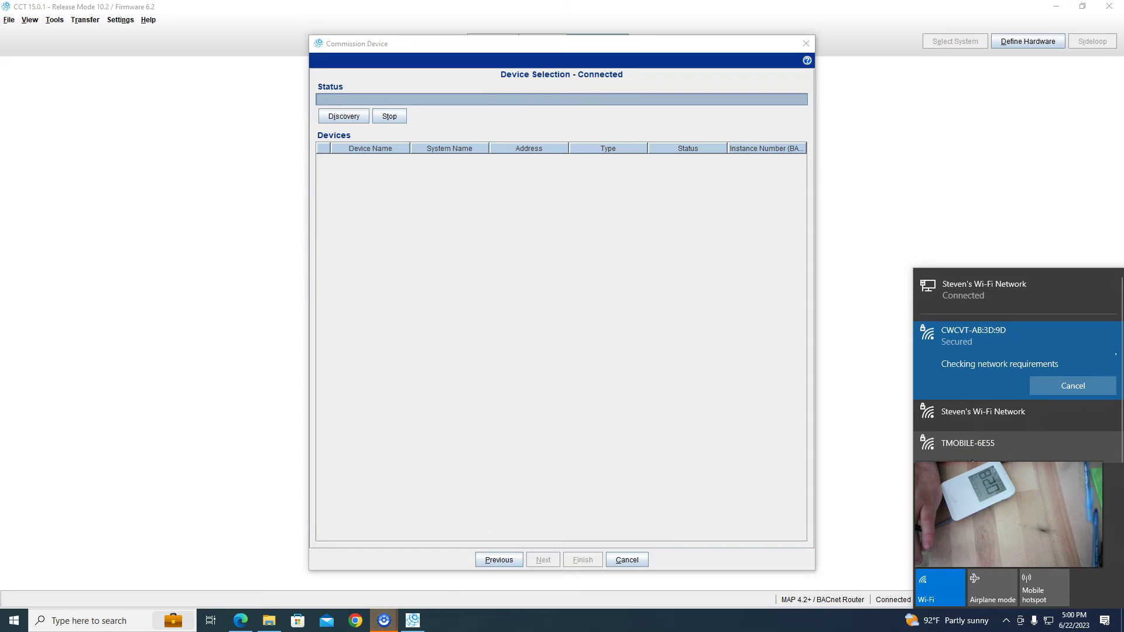
{"action": "left_click", "coordinate": [984, 458]}
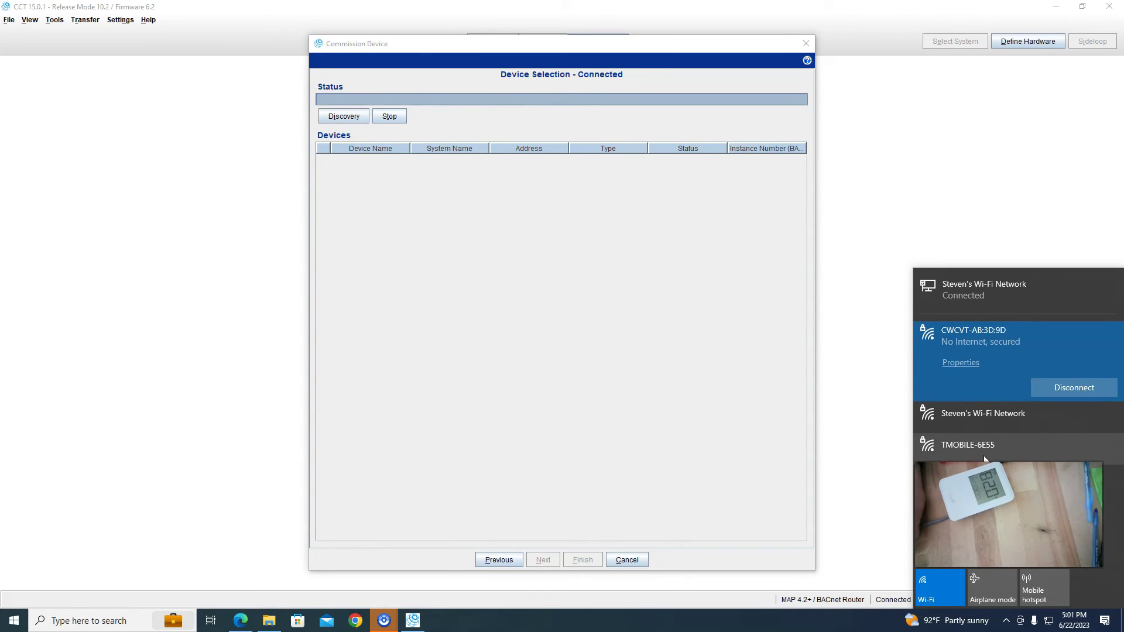
{"action": "left_click", "coordinate": [921, 332]}
{"action": "left_click", "coordinate": [725, 326]}
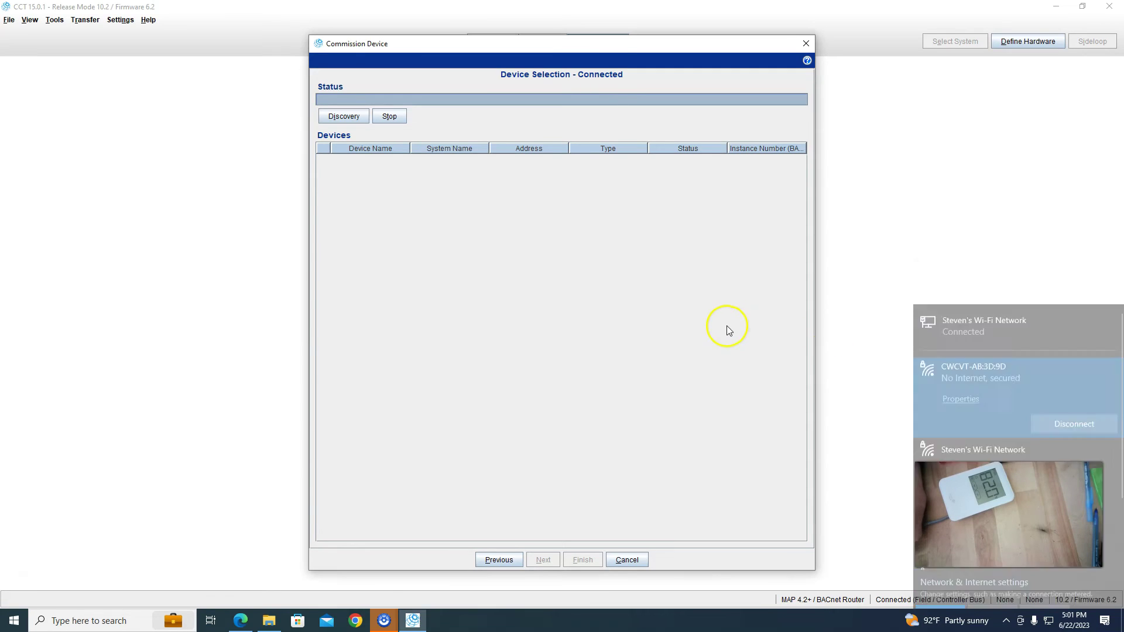
{"action": "left_click", "coordinate": [350, 118]}
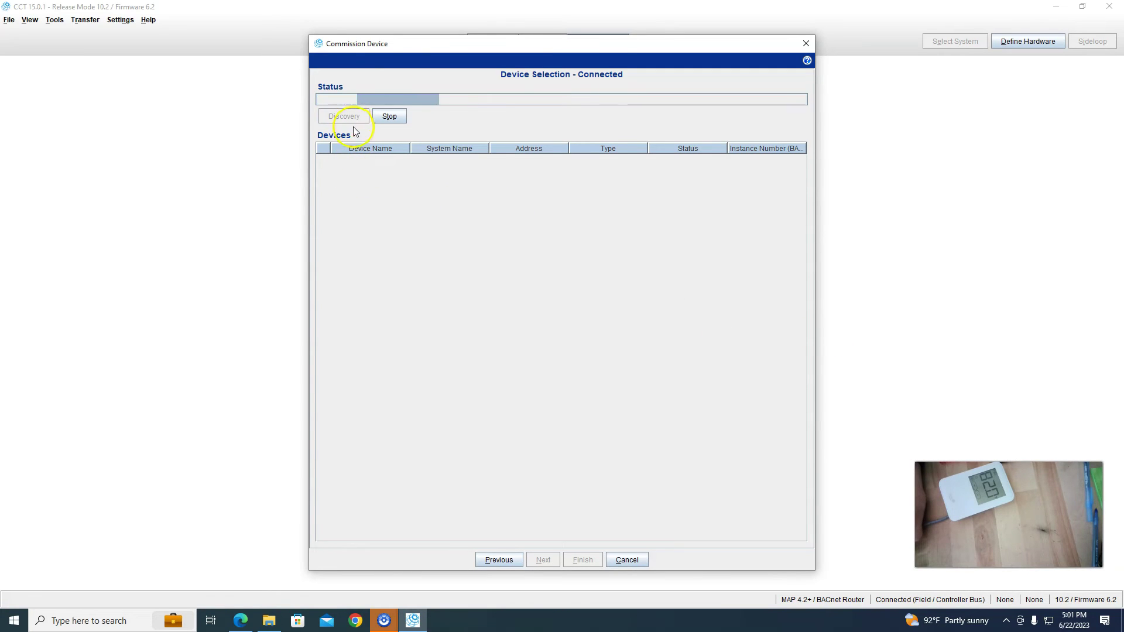
Restart commissioning with the saved router settings and continue with the discovered VAV_1_01 controller.
{"action": "left_click", "coordinate": [638, 563]}
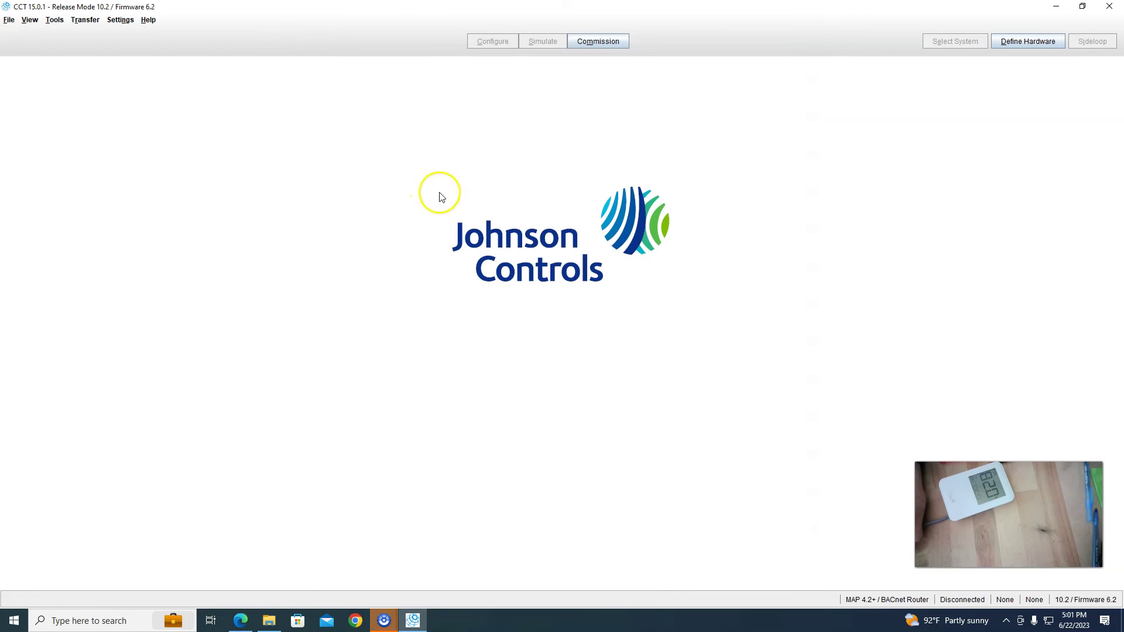
{"action": "left_click", "coordinate": [600, 41]}
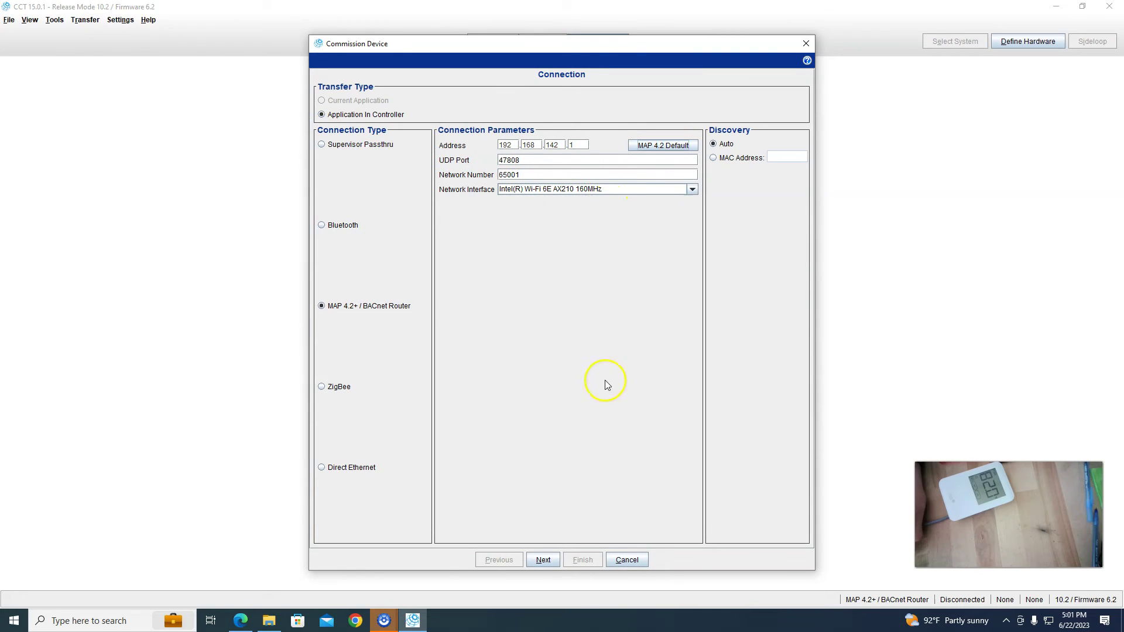
{"action": "left_click", "coordinate": [550, 561]}
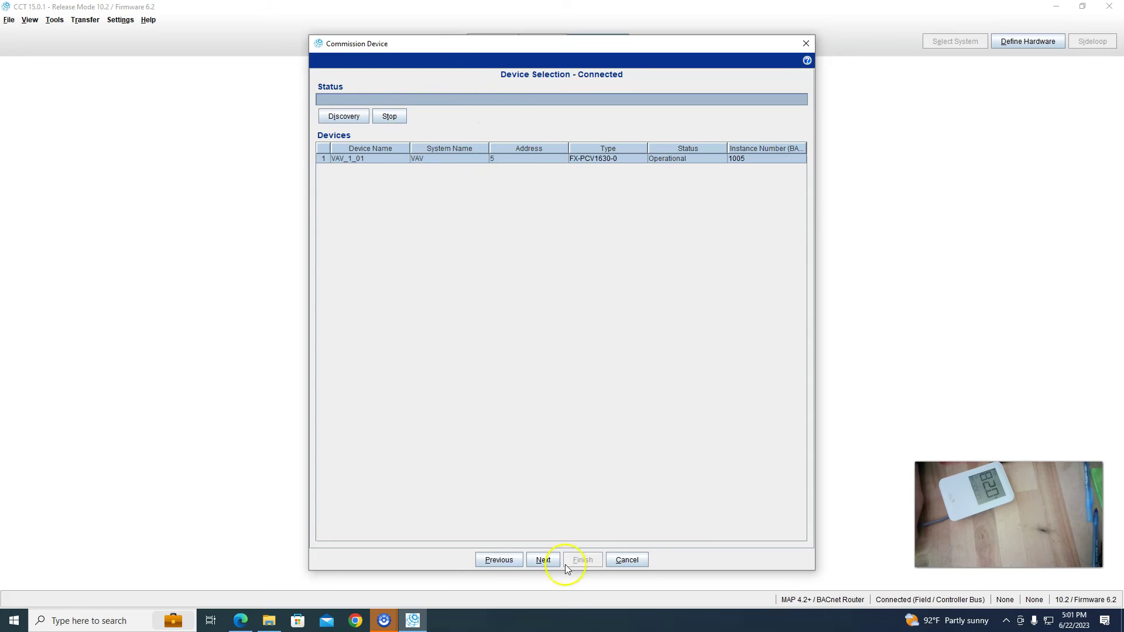
{"action": "left_click", "coordinate": [546, 562]}
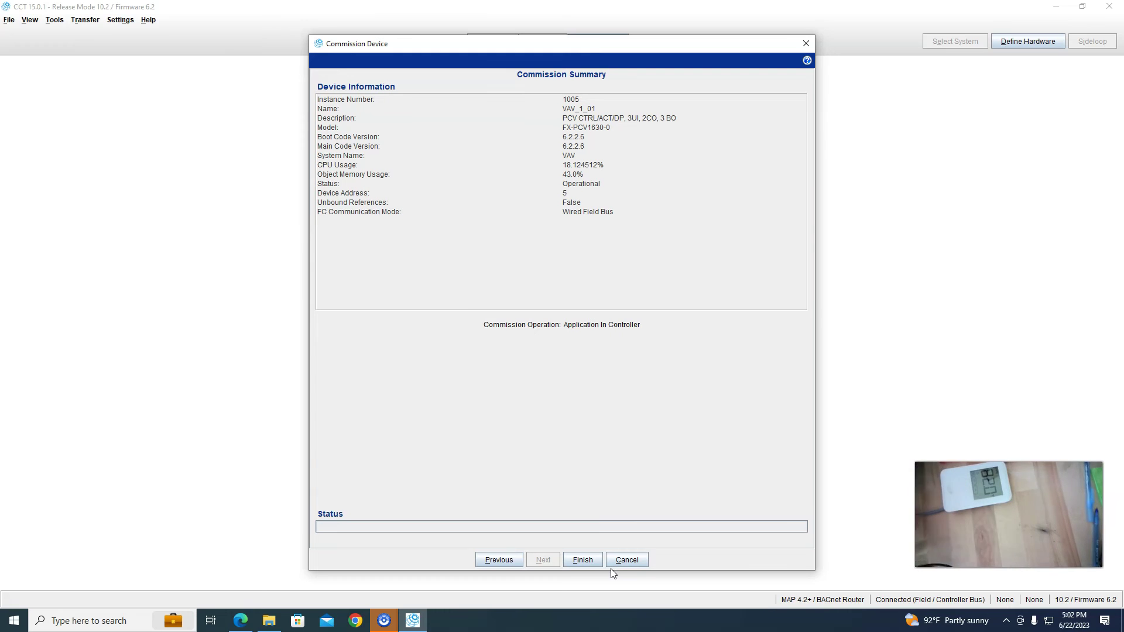
{"action": "left_click", "coordinate": [594, 561]}
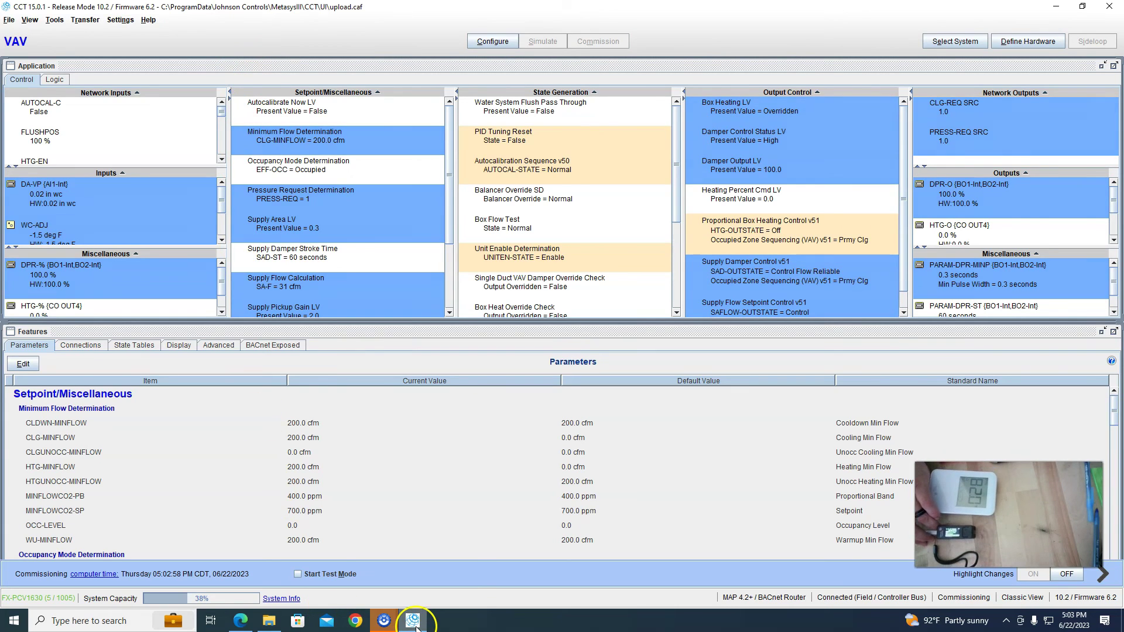
Let the VAV_1_01 application load in Commissioning mode, then choose No to stay commissioning.
{"action": "mouse_move", "coordinate": [414, 628]}
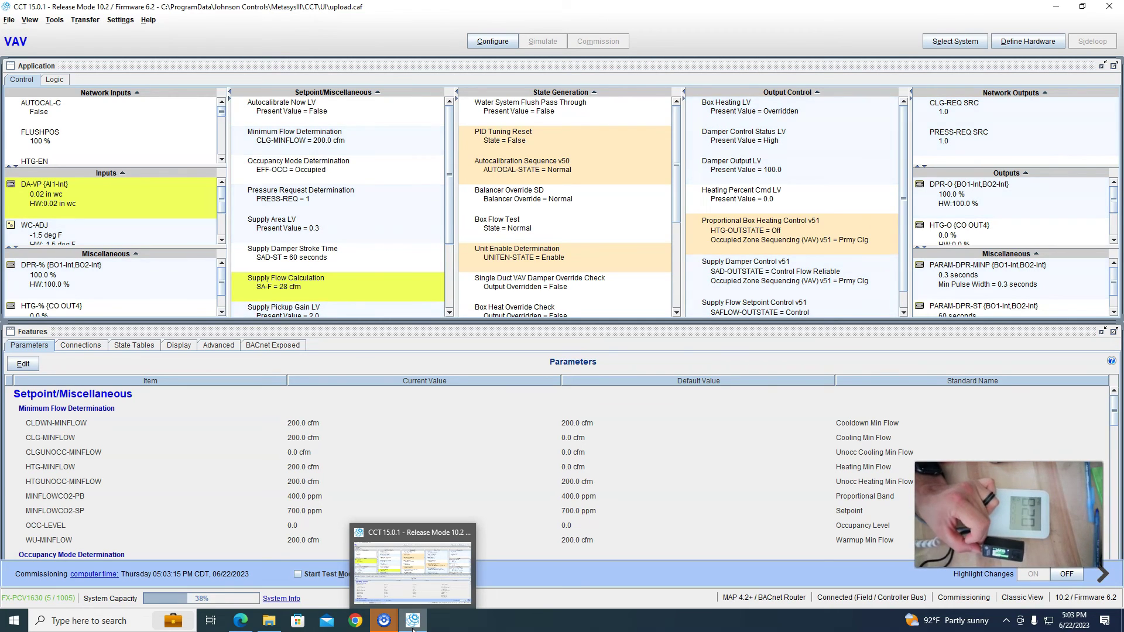
{"action": "left_click", "coordinate": [491, 41]}
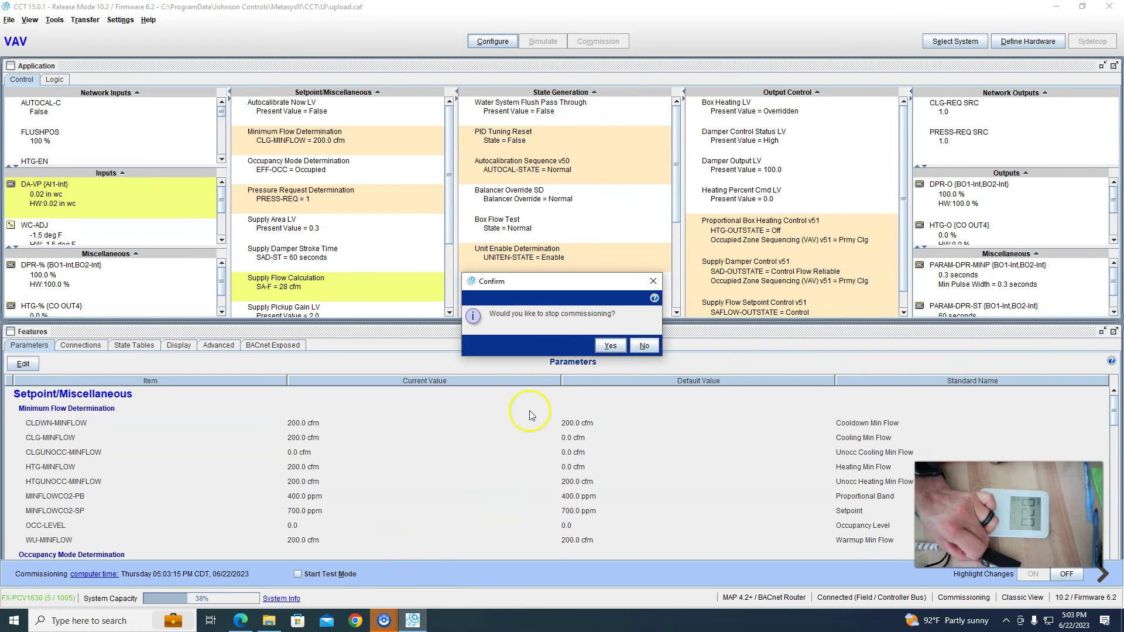
{"action": "left_click", "coordinate": [644, 345]}
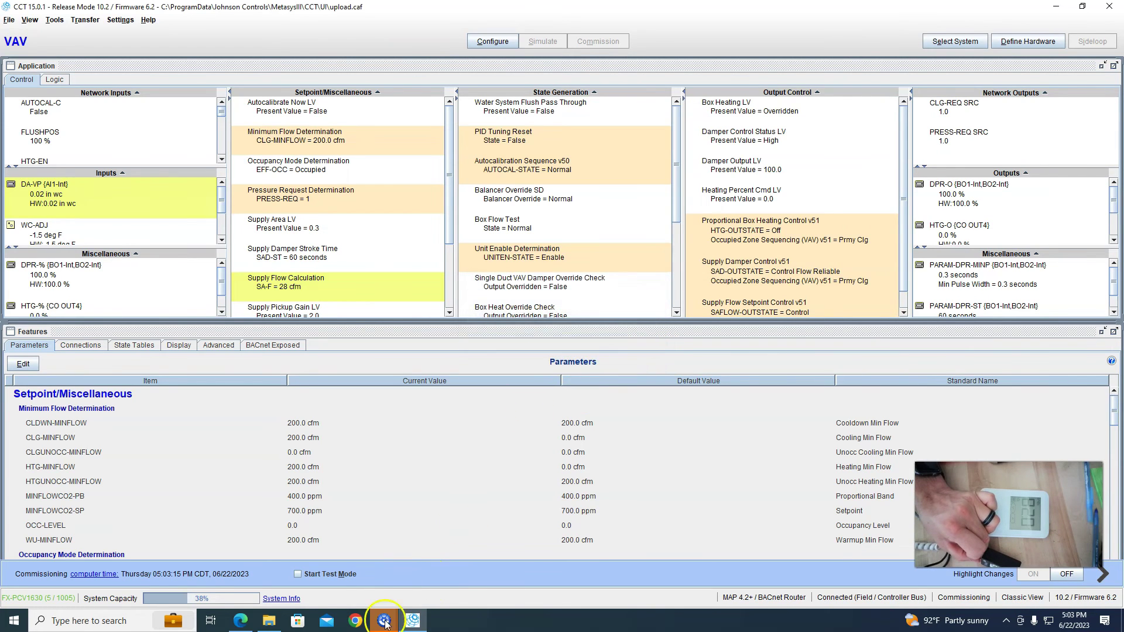
Show cwcvt.pdf in Edge and scroll through its first two specification pages.
{"action": "left_click", "coordinate": [251, 622]}
{"action": "scroll", "coordinate": [465, 337], "scroll_direction": "up", "scroll_amount": 3}
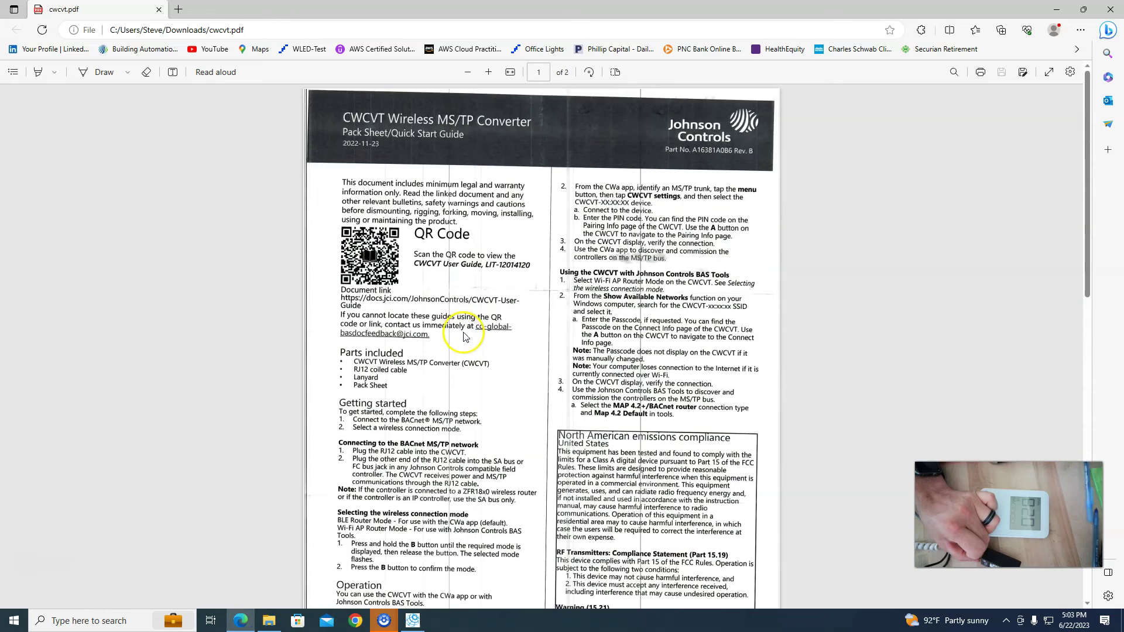
{"action": "scroll", "coordinate": [464, 336], "scroll_direction": "down", "scroll_amount": 3}
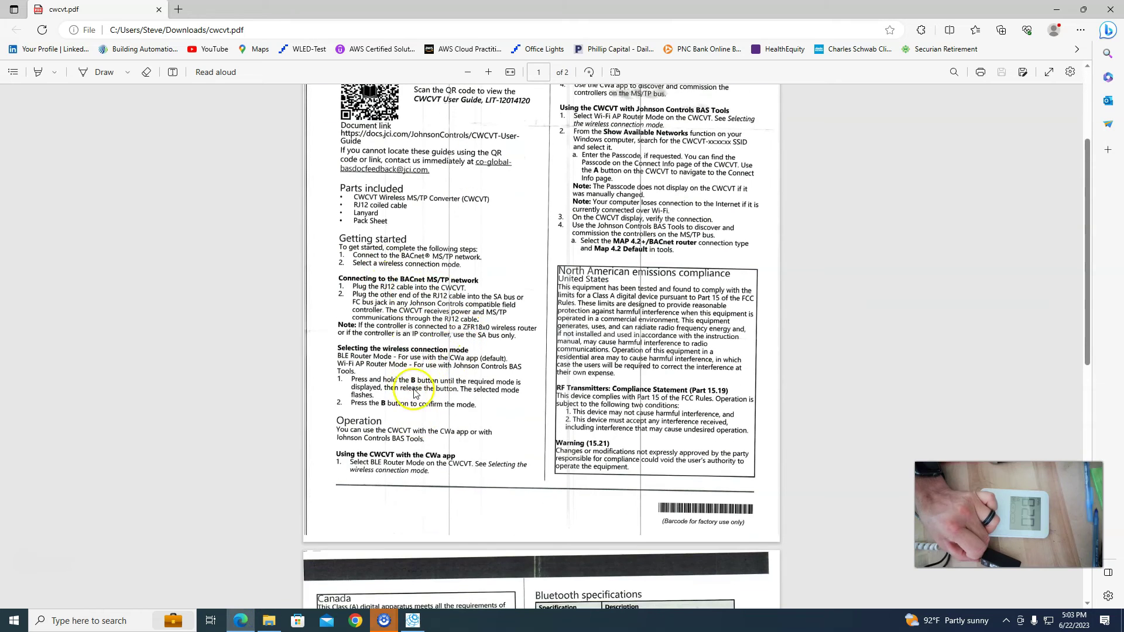
{"action": "scroll", "coordinate": [459, 441], "scroll_direction": "down", "scroll_amount": 3}
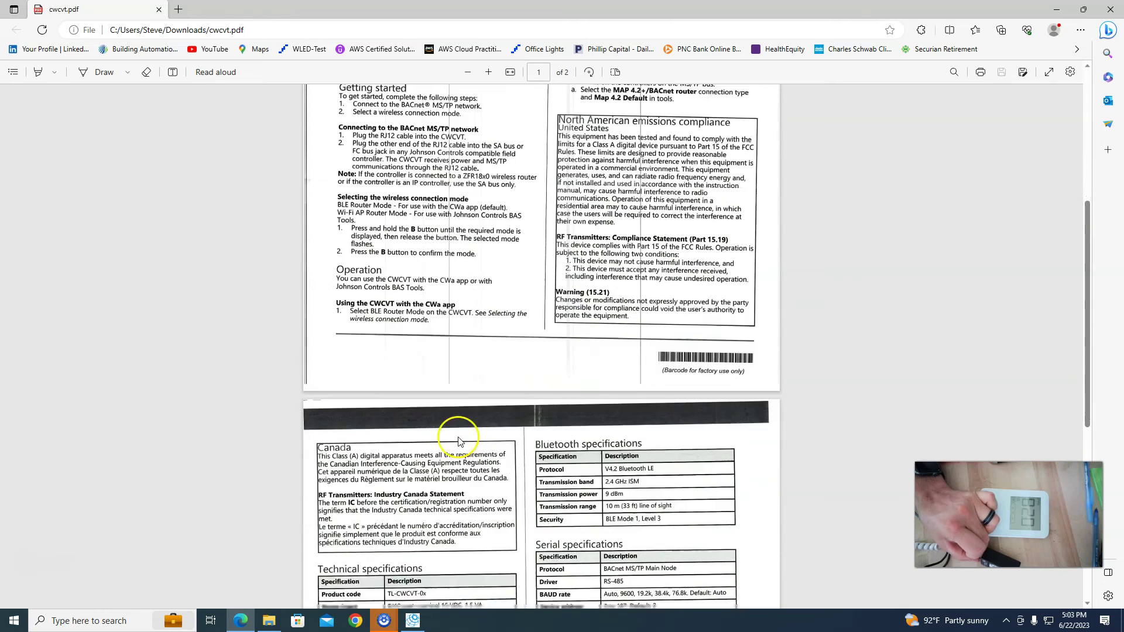
{"action": "scroll", "coordinate": [459, 441], "scroll_direction": "down", "scroll_amount": 6}
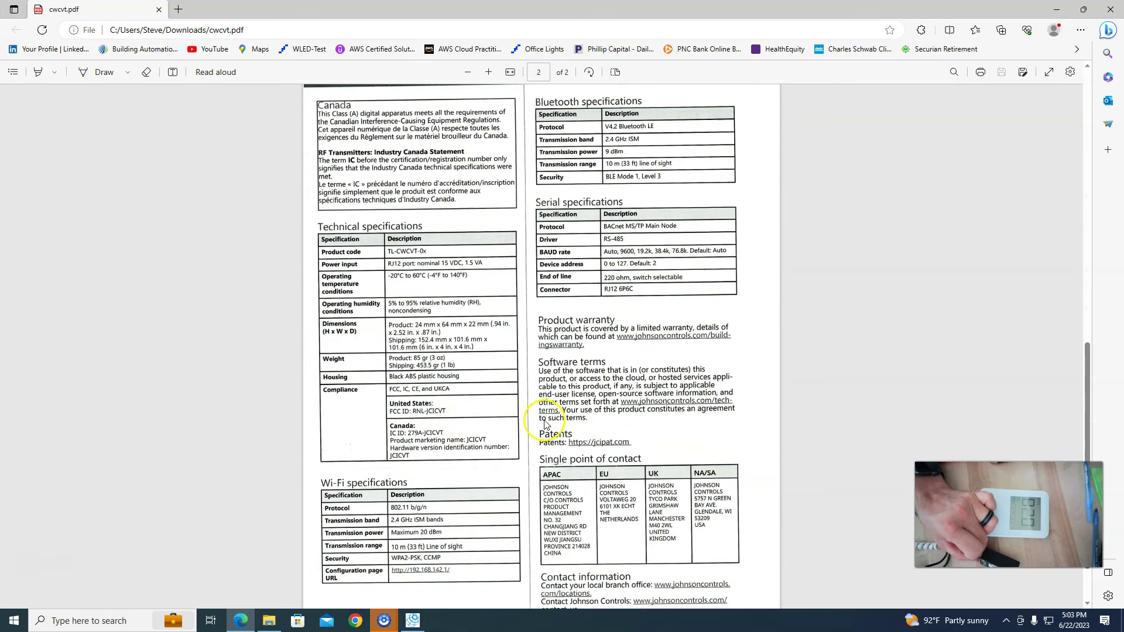
{"action": "scroll", "coordinate": [467, 529], "scroll_direction": "up", "scroll_amount": 8}
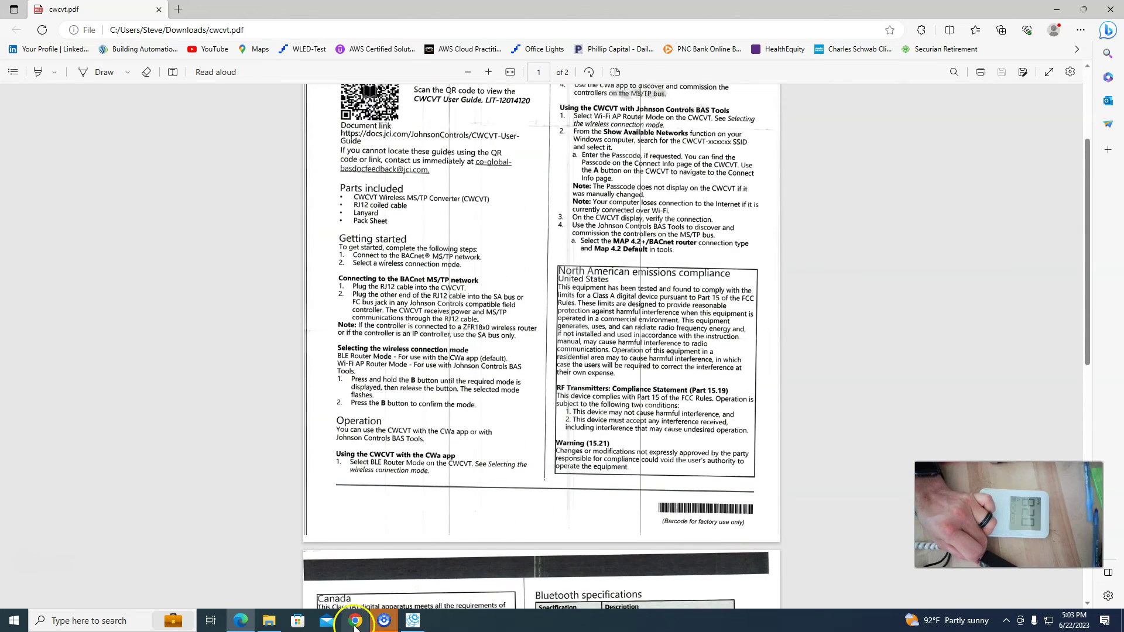
Open a maximized Work-profile Chrome window and rerun the Google search for lit-12014106.
{"action": "left_click", "coordinate": [355, 622]}
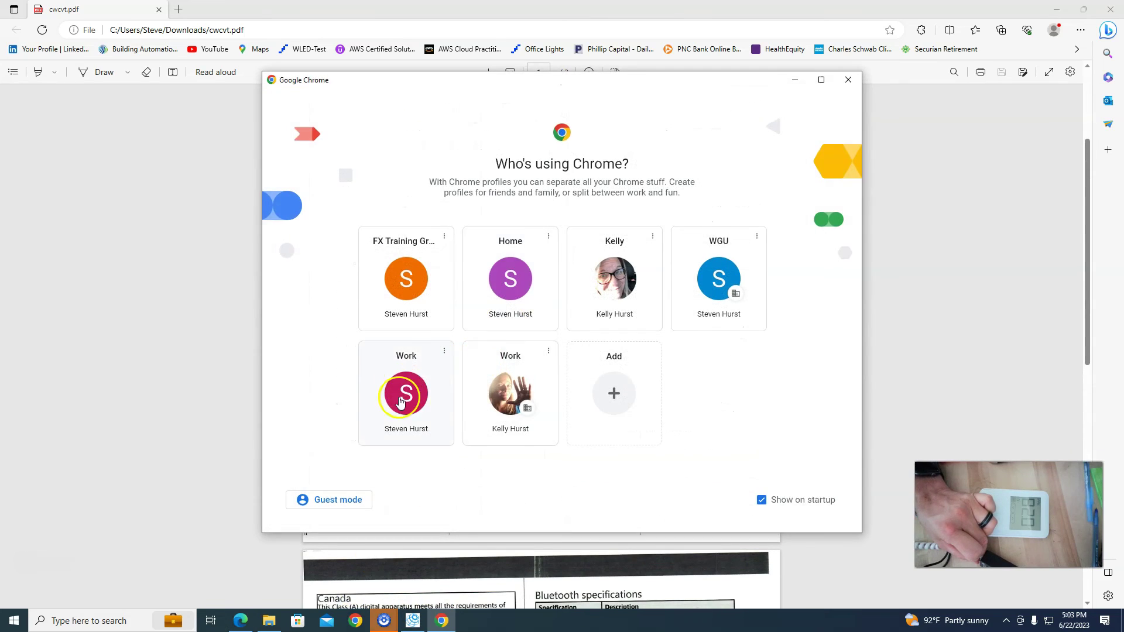
{"action": "left_click", "coordinate": [400, 400]}
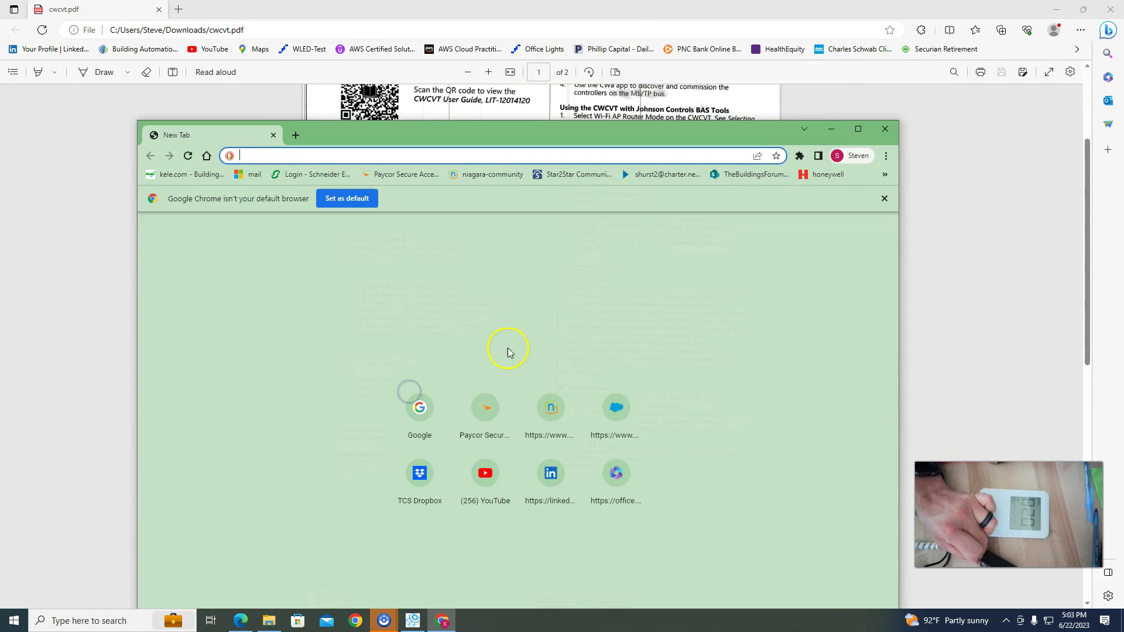
{"action": "left_click", "coordinate": [858, 129]}
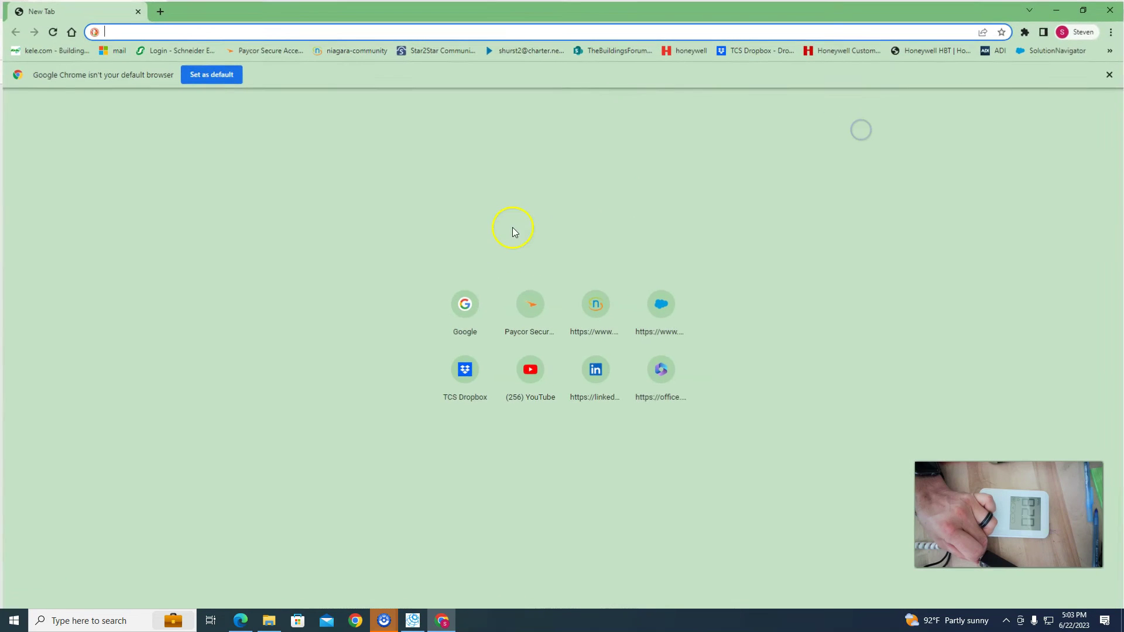
{"action": "left_click", "coordinate": [454, 312]}
{"action": "left_click", "coordinate": [544, 326]}
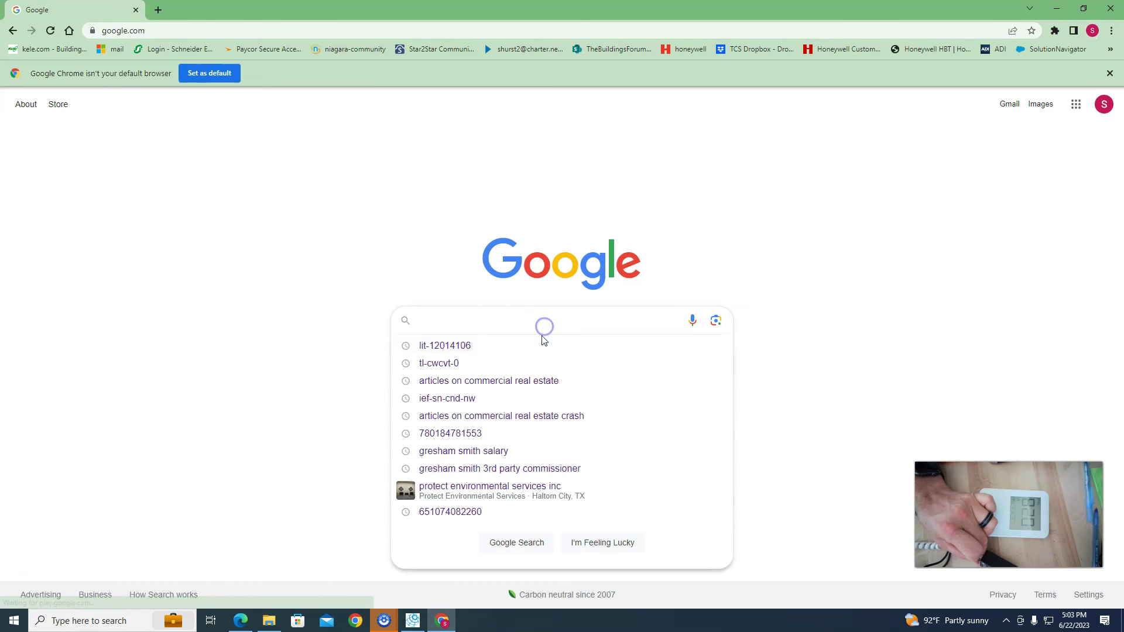
{"action": "left_click", "coordinate": [466, 346]}
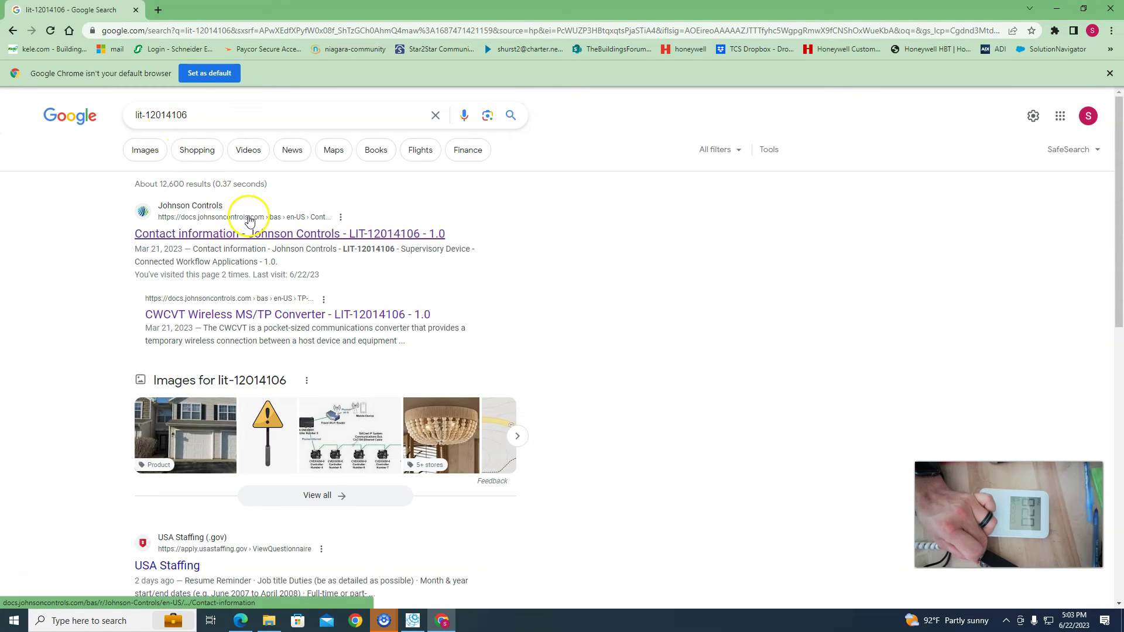
Open the Johnson Controls documentation result and view the guide's top.
{"action": "left_click", "coordinate": [275, 234]}
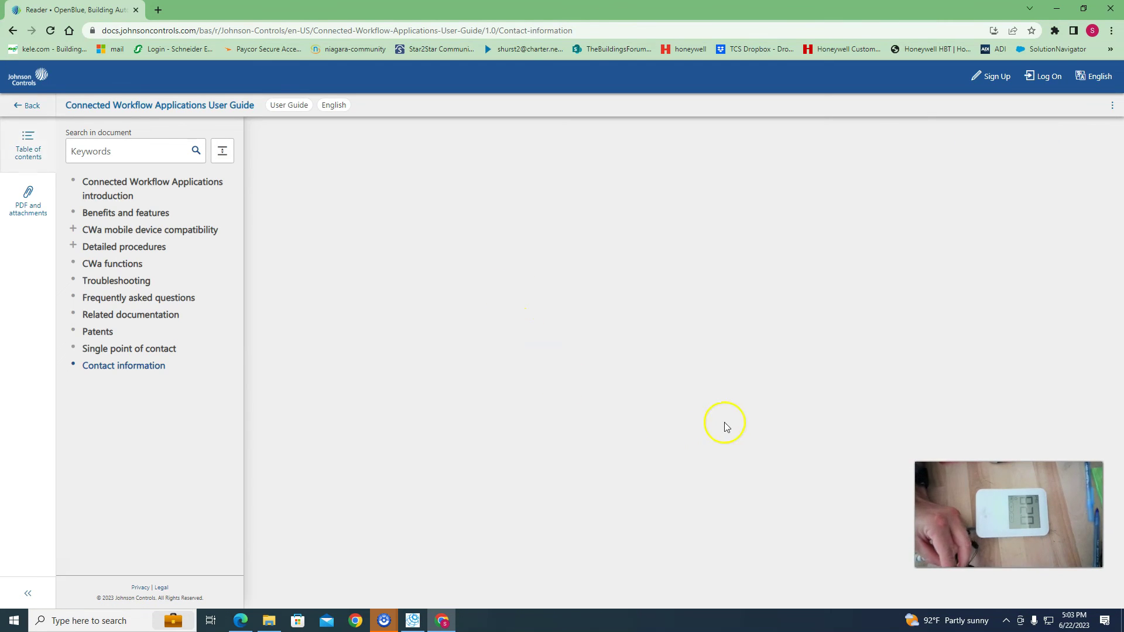
{"action": "scroll", "coordinate": [682, 384], "scroll_direction": "up", "scroll_amount": 10}
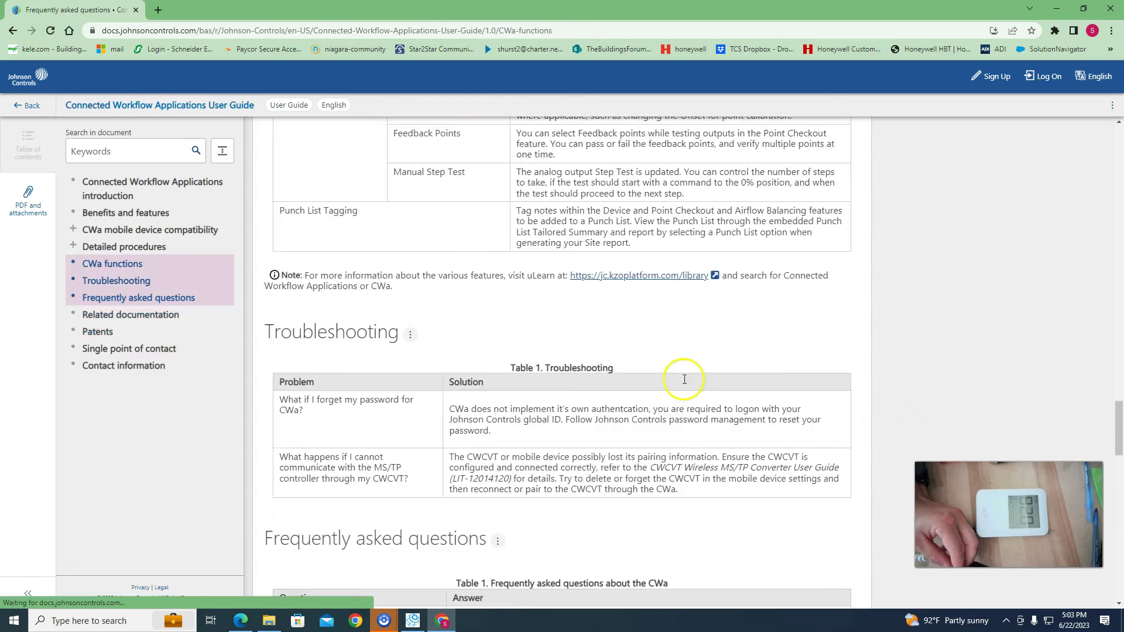
{"action": "scroll", "coordinate": [685, 379], "scroll_direction": "up", "scroll_amount": 10}
{"action": "scroll", "coordinate": [681, 377], "scroll_direction": "up", "scroll_amount": 15}
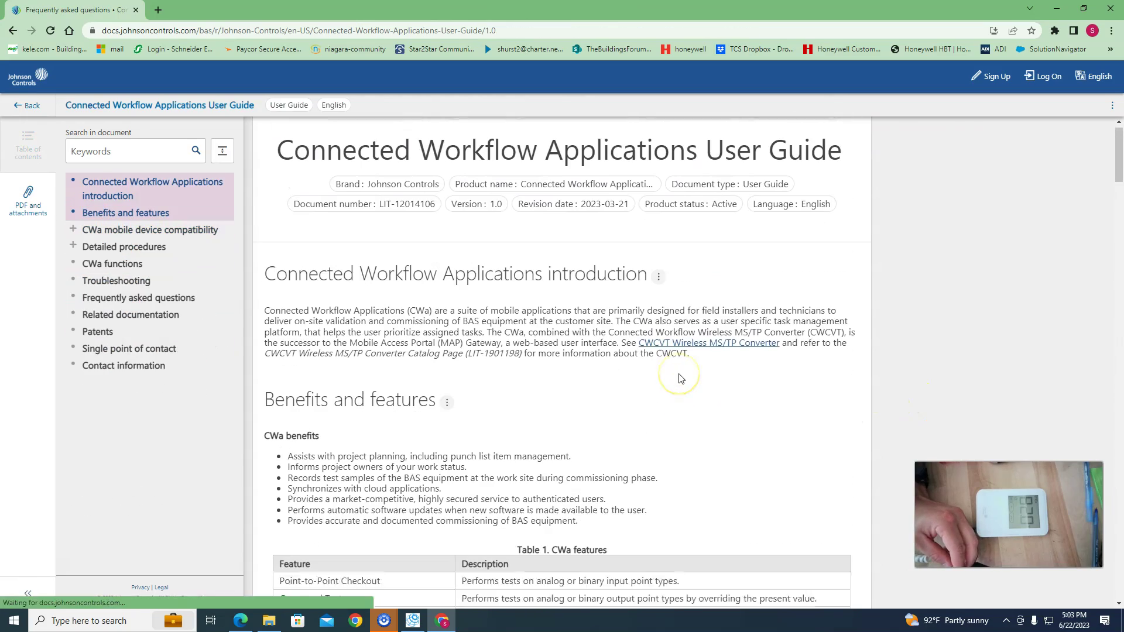
Read down the guide from the introduction to the CWa logon navigation procedure.
{"action": "scroll", "coordinate": [566, 409], "scroll_direction": "down", "scroll_amount": 6}
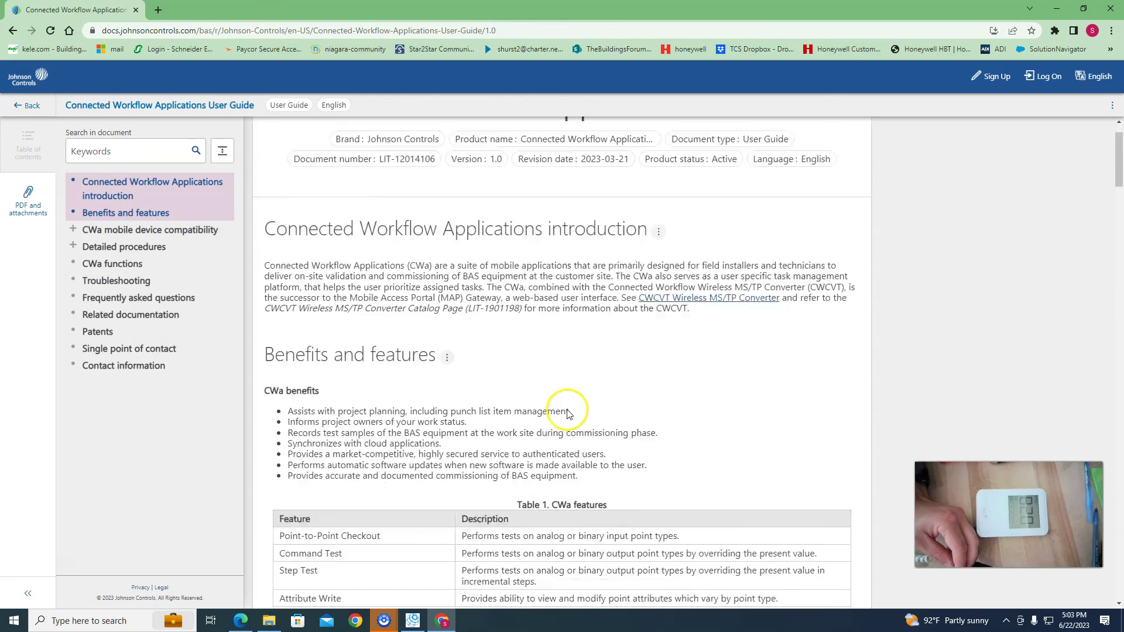
{"action": "scroll", "coordinate": [535, 462], "scroll_direction": "down", "scroll_amount": 1}
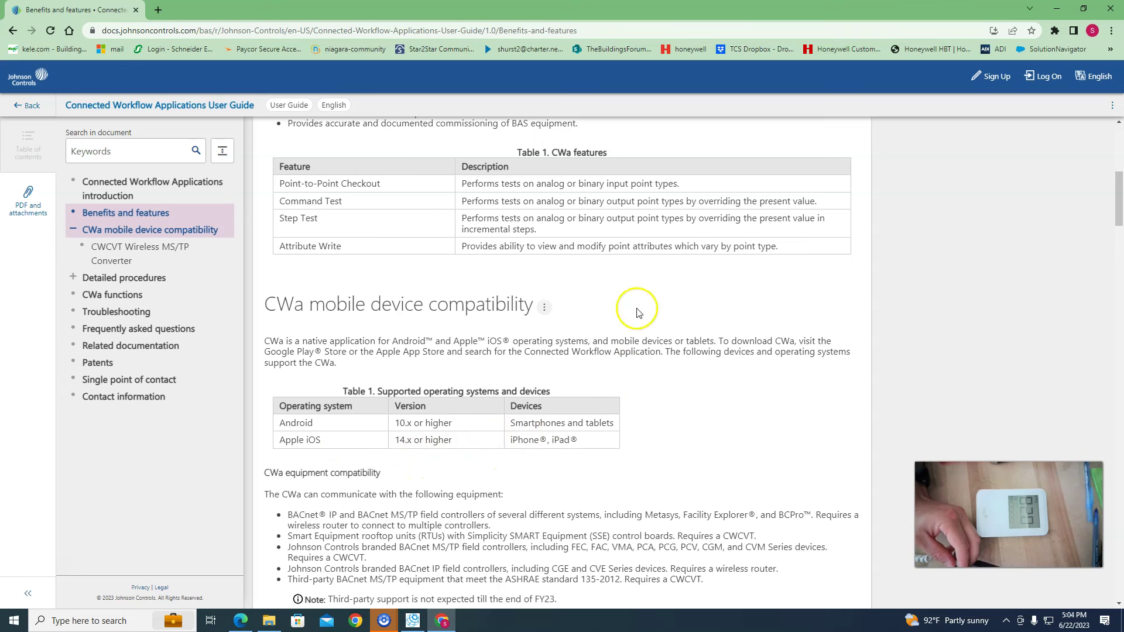
{"action": "scroll", "coordinate": [588, 445], "scroll_direction": "down", "scroll_amount": 1}
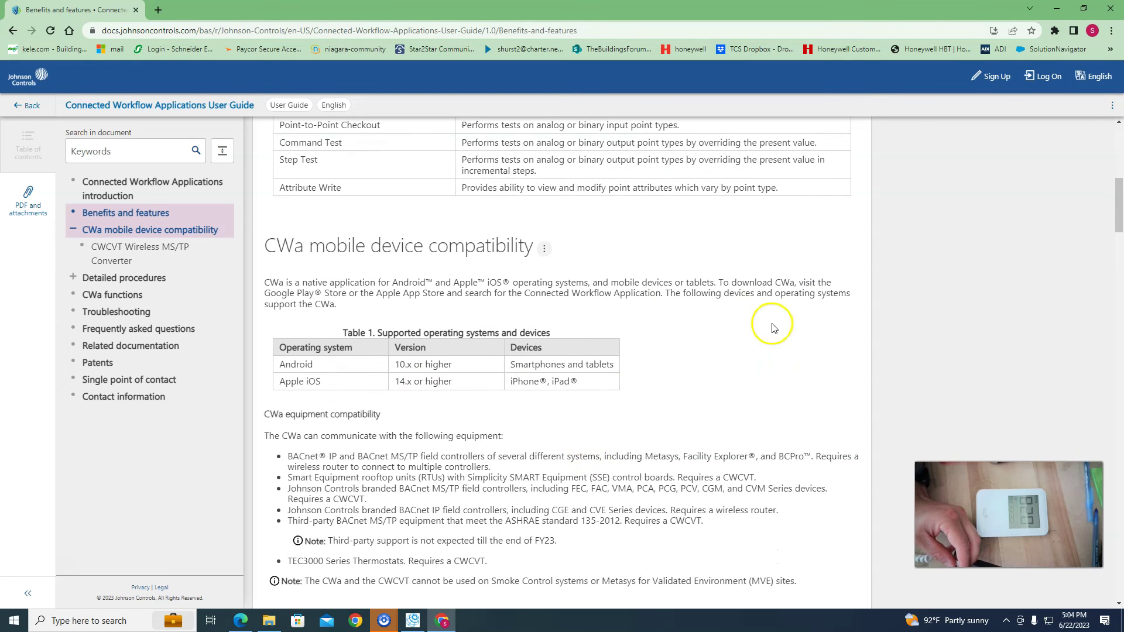
{"action": "scroll", "coordinate": [694, 355], "scroll_direction": "down", "scroll_amount": 1}
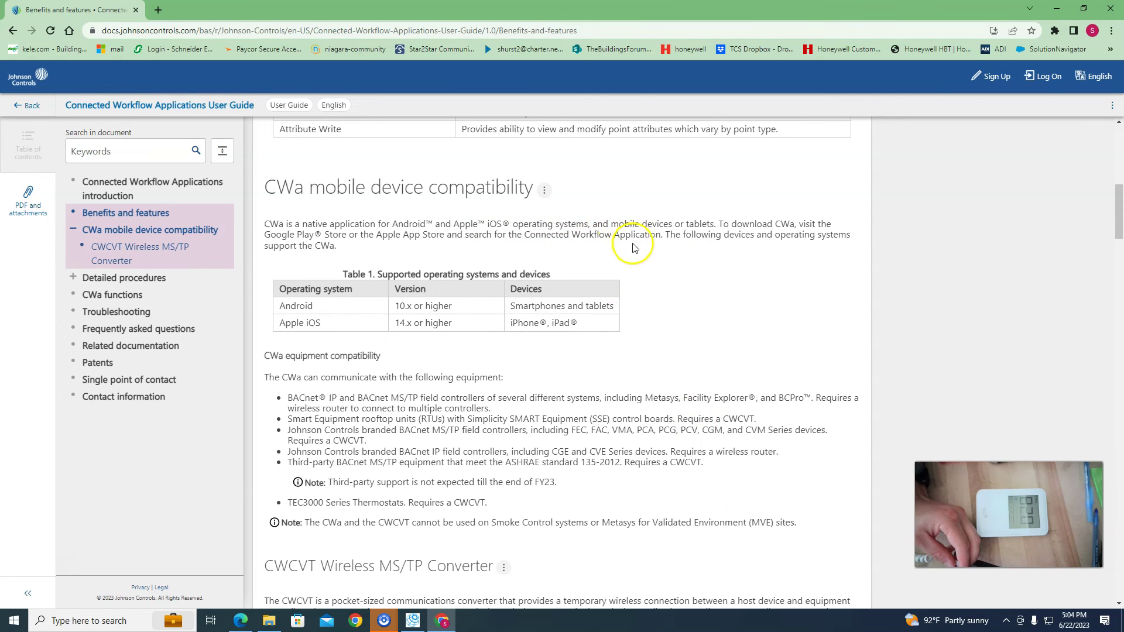
{"action": "scroll", "coordinate": [636, 433], "scroll_direction": "down", "scroll_amount": 3}
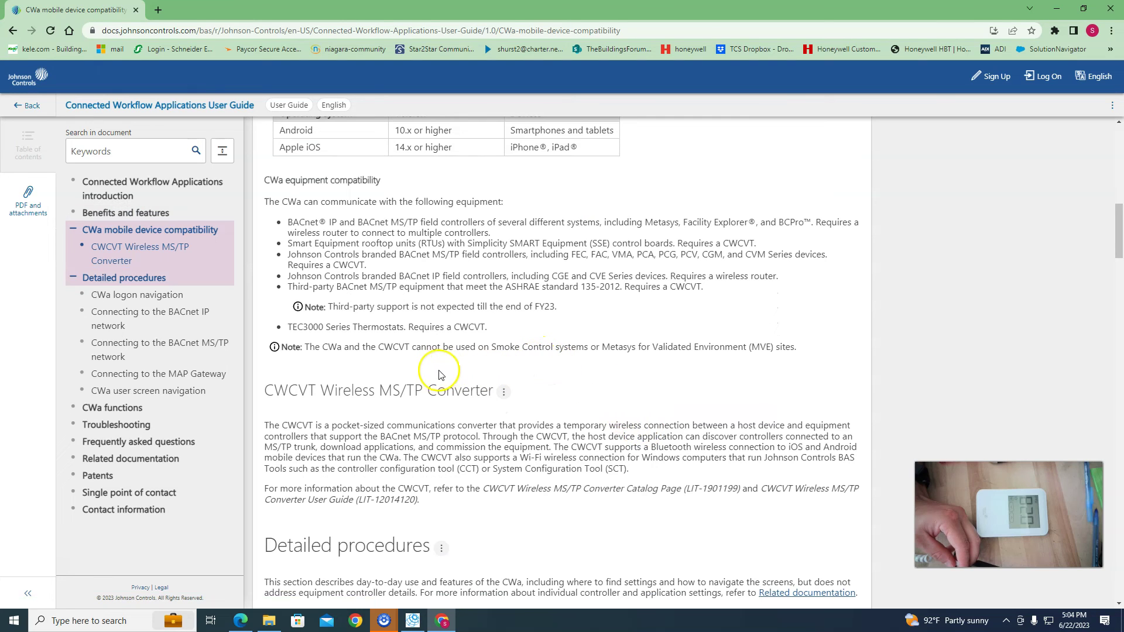
{"action": "scroll", "coordinate": [606, 459], "scroll_direction": "down", "scroll_amount": 2}
{"action": "scroll", "coordinate": [605, 456], "scroll_direction": "down", "scroll_amount": 4}
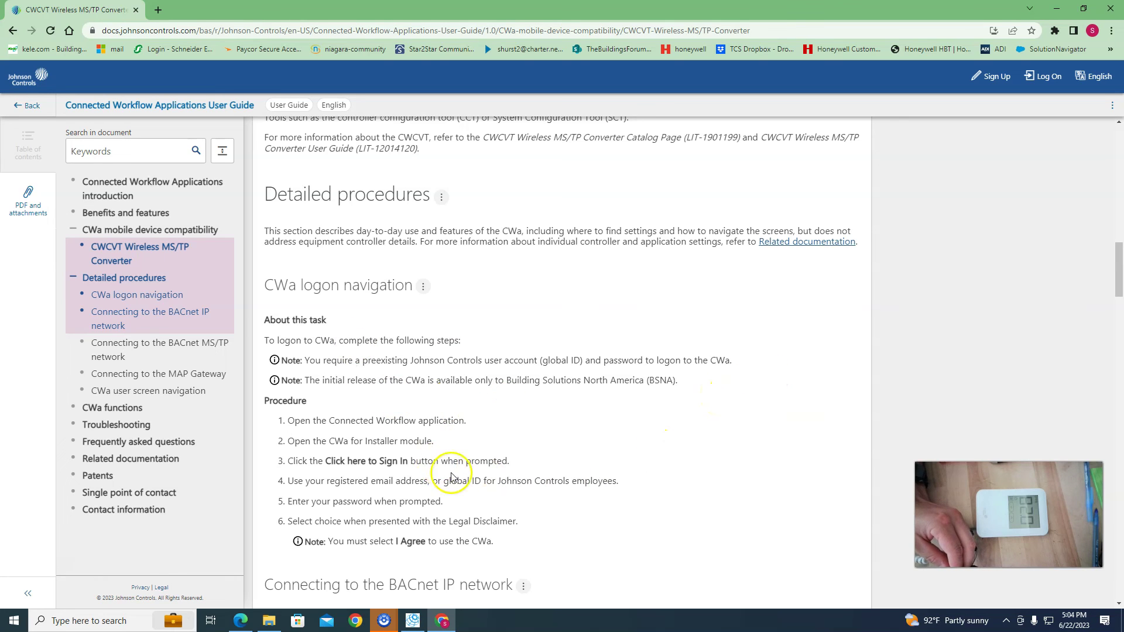
Read through the BACnet IP, BACnet MS/TP and MAP Gateway connection sections.
{"action": "scroll", "coordinate": [468, 468], "scroll_direction": "down", "scroll_amount": 4}
{"action": "scroll", "coordinate": [520, 476], "scroll_direction": "down", "scroll_amount": 2}
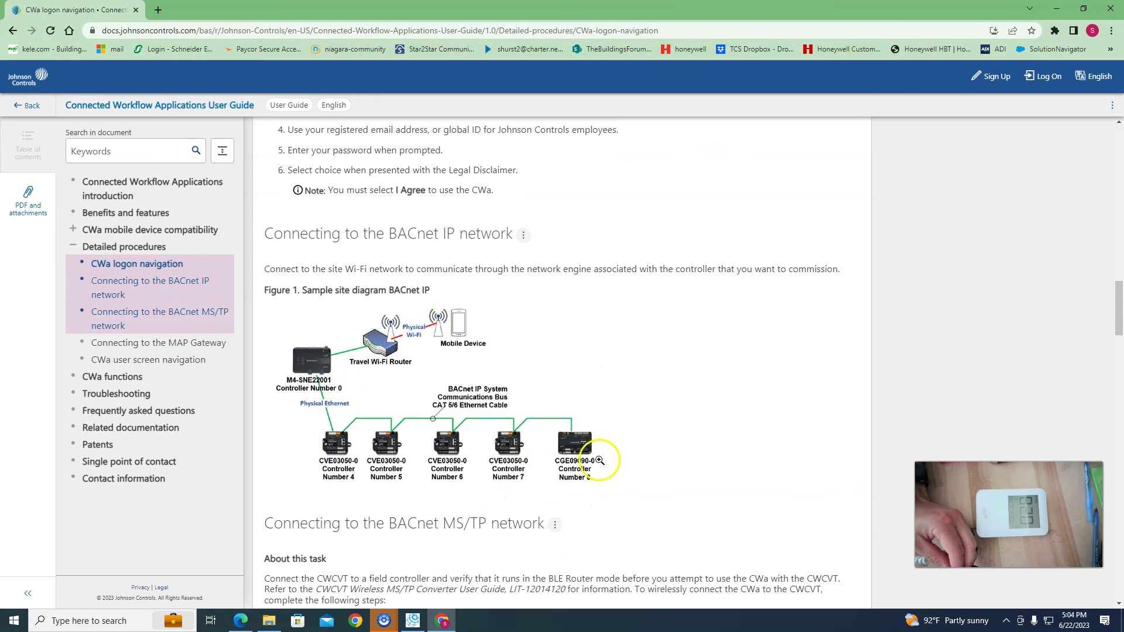
{"action": "scroll", "coordinate": [451, 357], "scroll_direction": "down", "scroll_amount": 3}
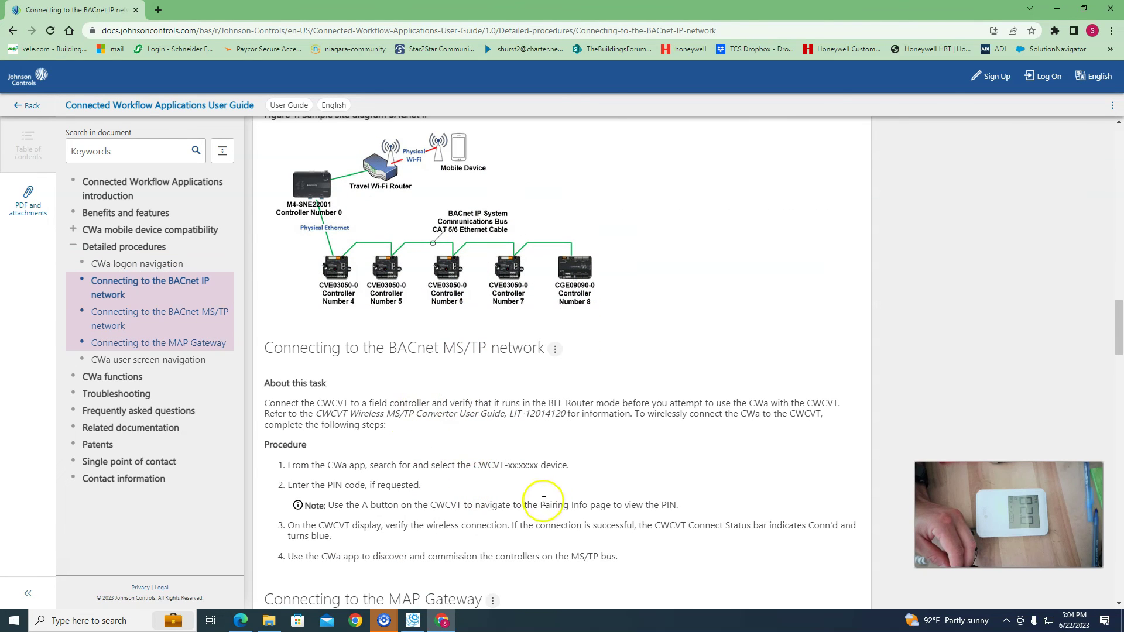
{"action": "scroll", "coordinate": [638, 475], "scroll_direction": "down", "scroll_amount": 2}
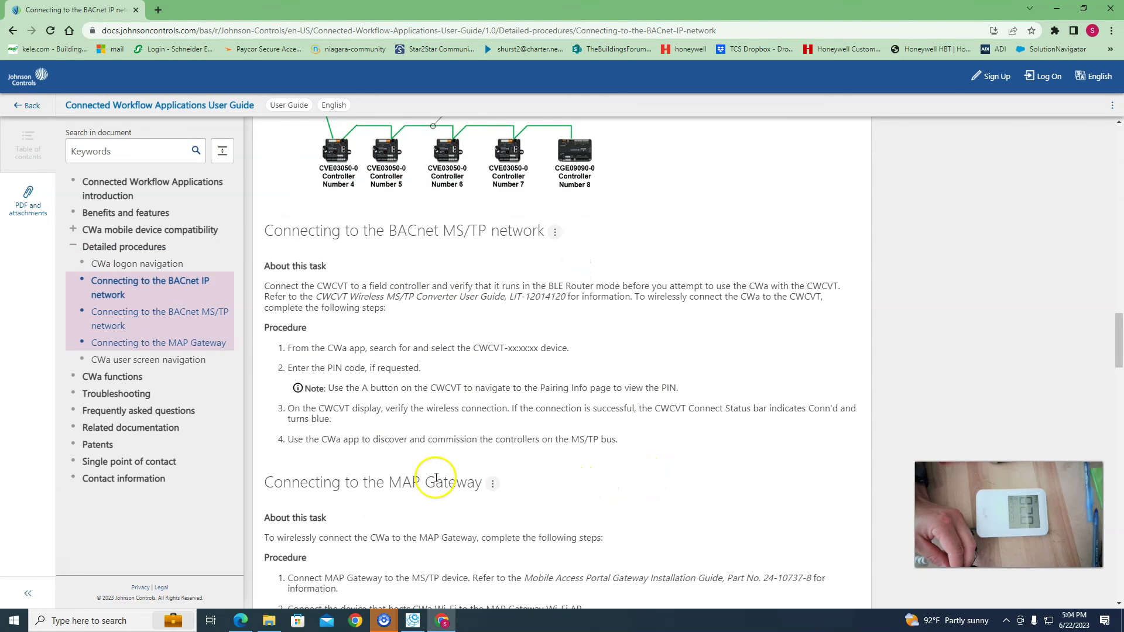
{"action": "scroll", "coordinate": [576, 485], "scroll_direction": "up", "scroll_amount": 18}
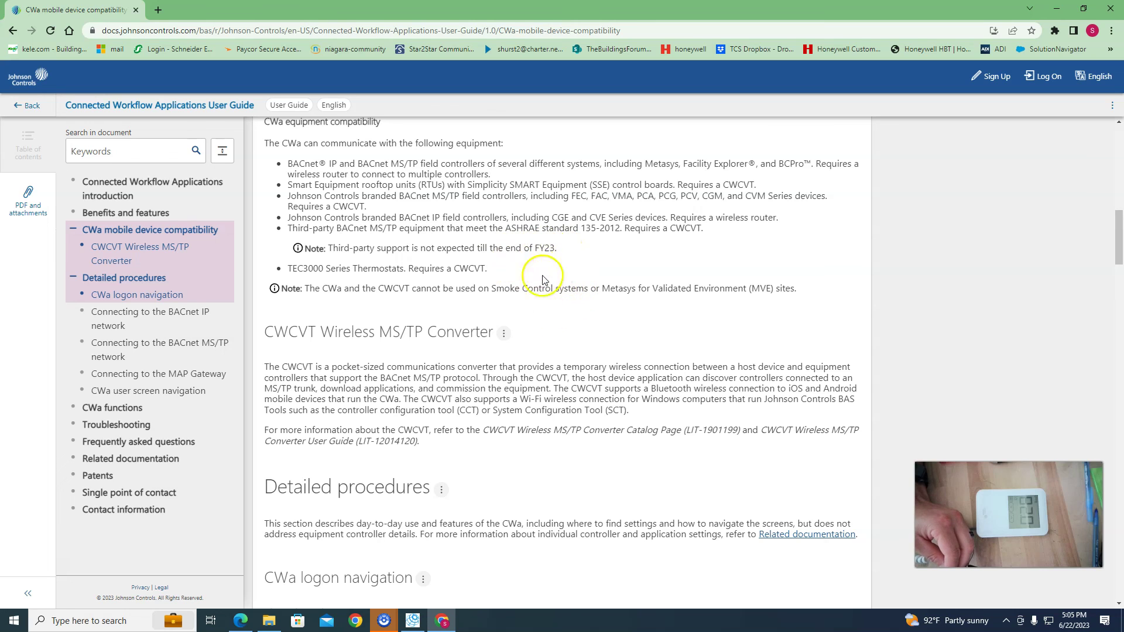
{"action": "scroll", "coordinate": [507, 474], "scroll_direction": "down", "scroll_amount": 6}
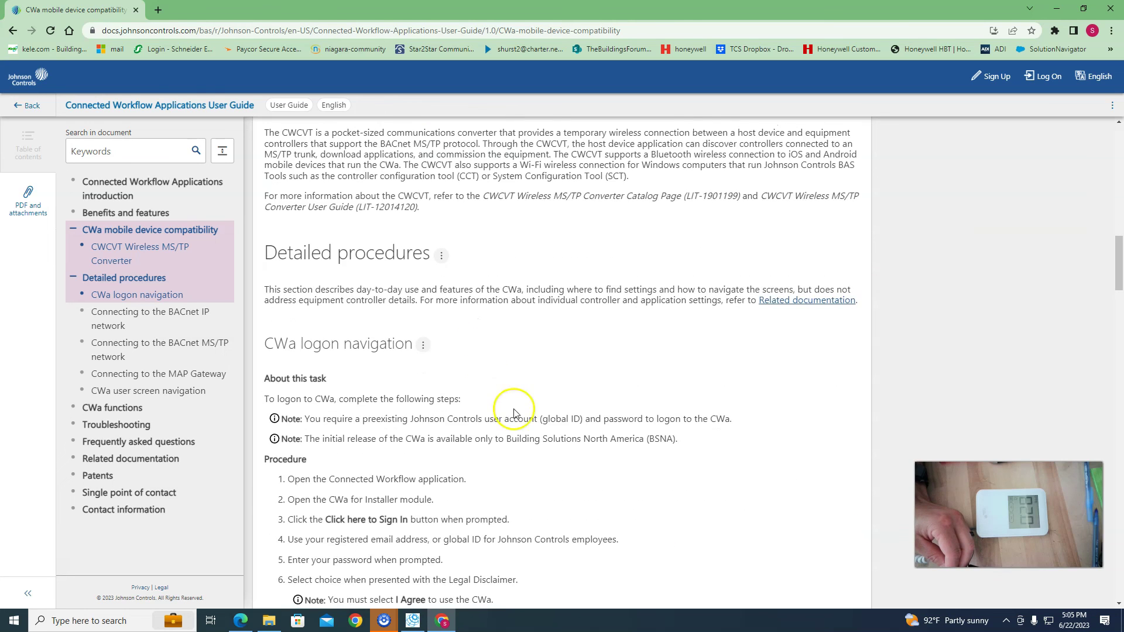
{"action": "scroll", "coordinate": [526, 443], "scroll_direction": "down", "scroll_amount": 3}
{"action": "scroll", "coordinate": [526, 443], "scroll_direction": "down", "scroll_amount": 7}
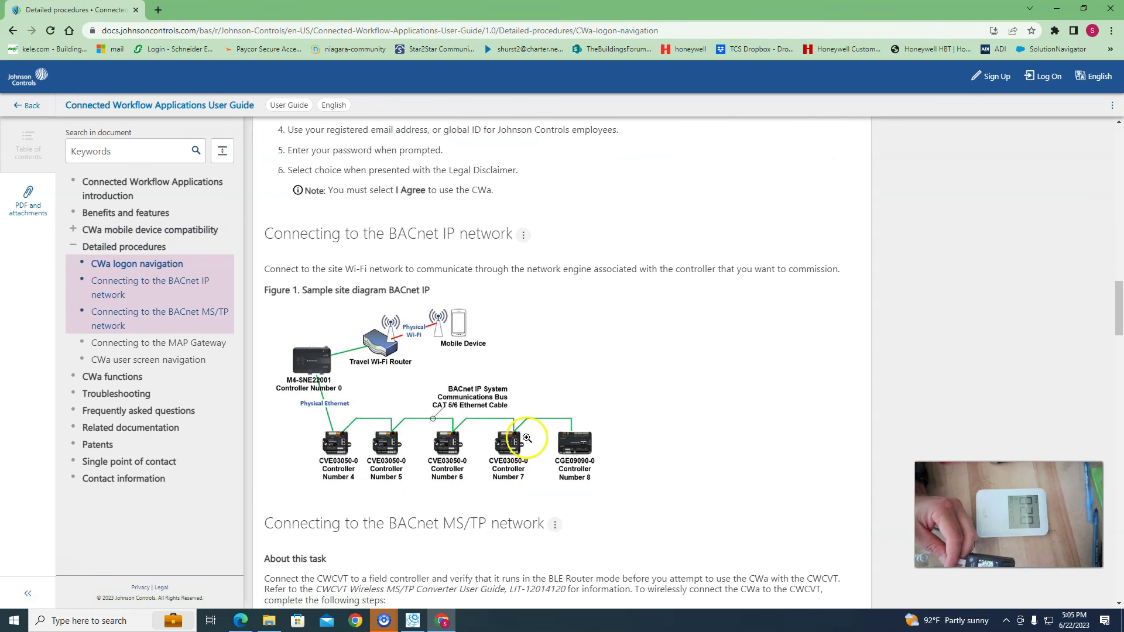
{"action": "scroll", "coordinate": [519, 466], "scroll_direction": "down", "scroll_amount": 4}
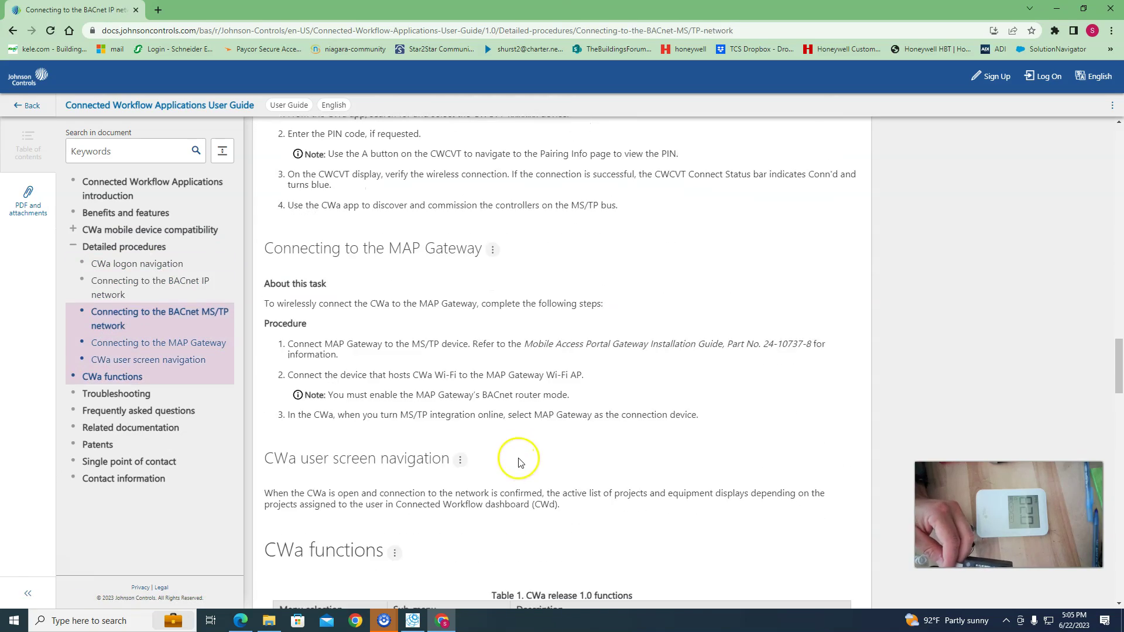
{"action": "scroll", "coordinate": [523, 461], "scroll_direction": "up", "scroll_amount": 20}
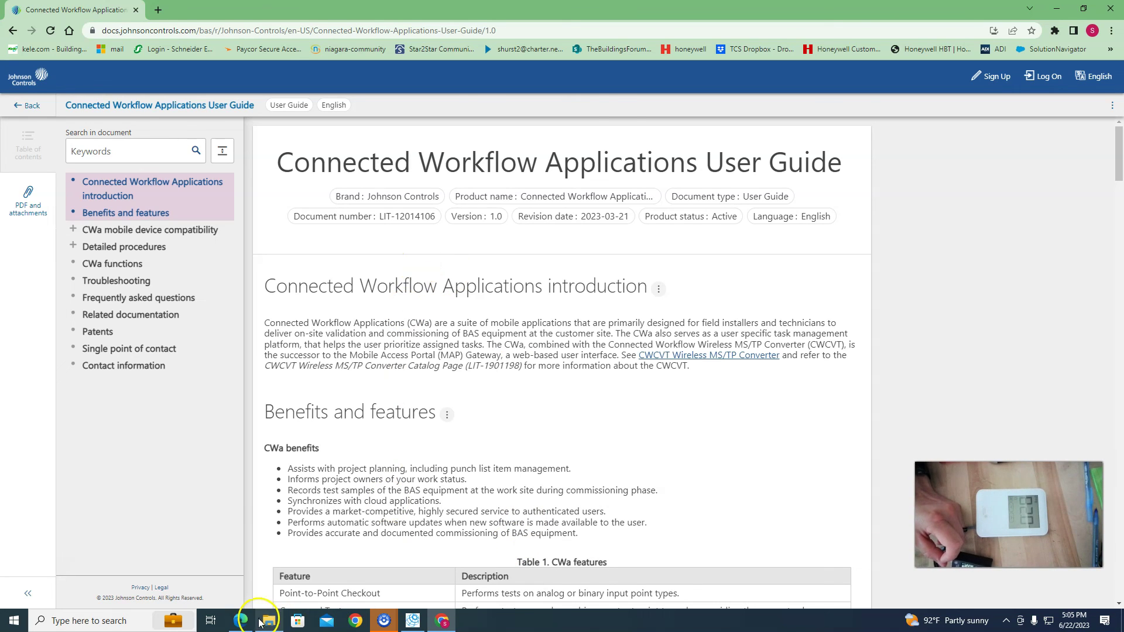
Bring up cwcvt.pdf in Edge at page 2's technical, Wi-Fi and serial specification tables.
{"action": "left_click", "coordinate": [240, 620]}
{"action": "scroll", "coordinate": [443, 433], "scroll_direction": "down", "scroll_amount": 6}
{"action": "scroll", "coordinate": [443, 433], "scroll_direction": "down", "scroll_amount": 2}
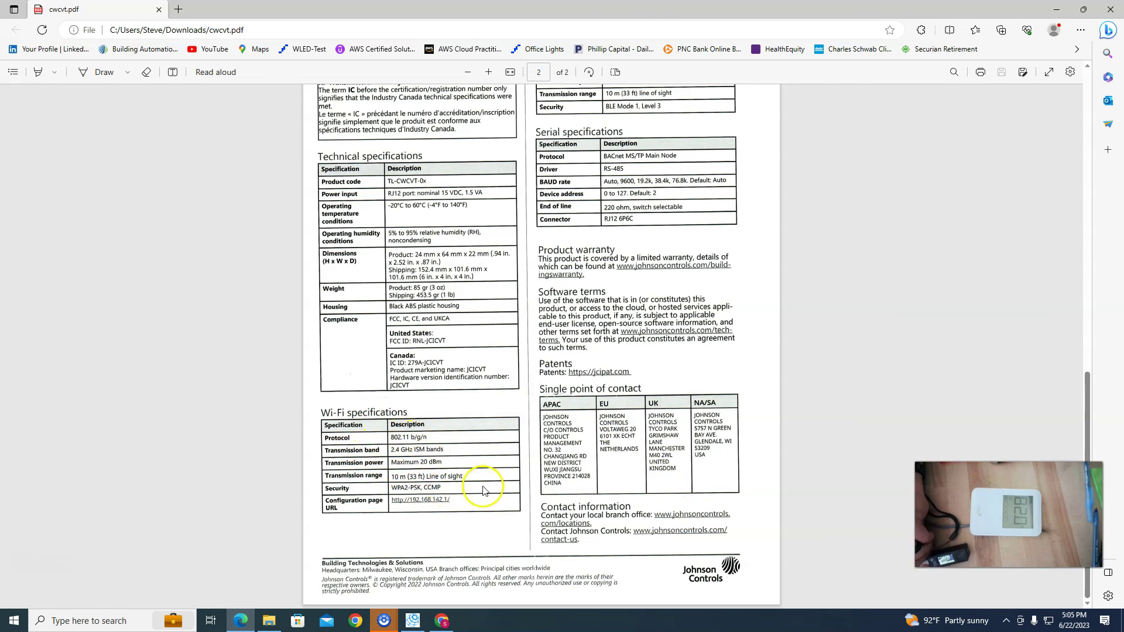
{"action": "scroll", "coordinate": [560, 475], "scroll_direction": "up", "scroll_amount": 4}
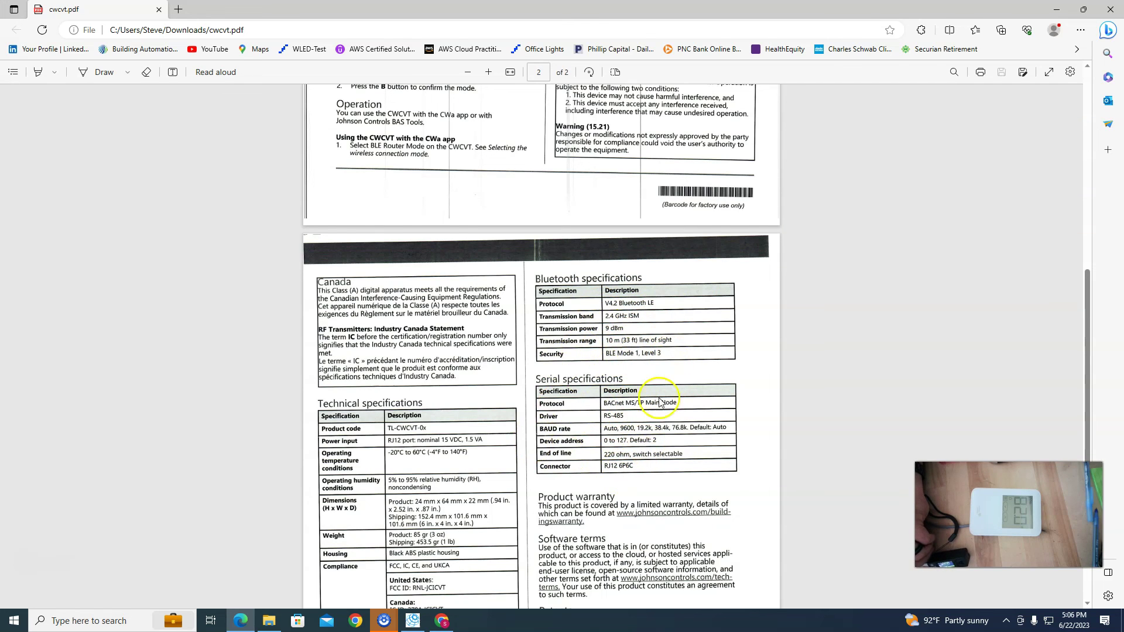
{"action": "scroll", "coordinate": [650, 409], "scroll_direction": "down", "scroll_amount": 4}
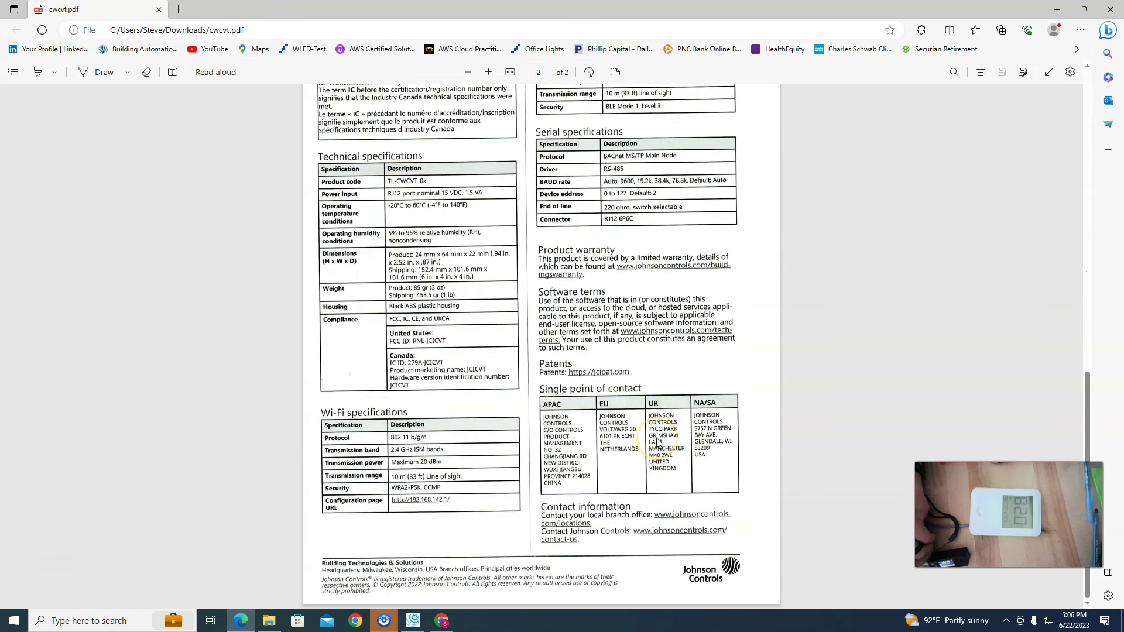